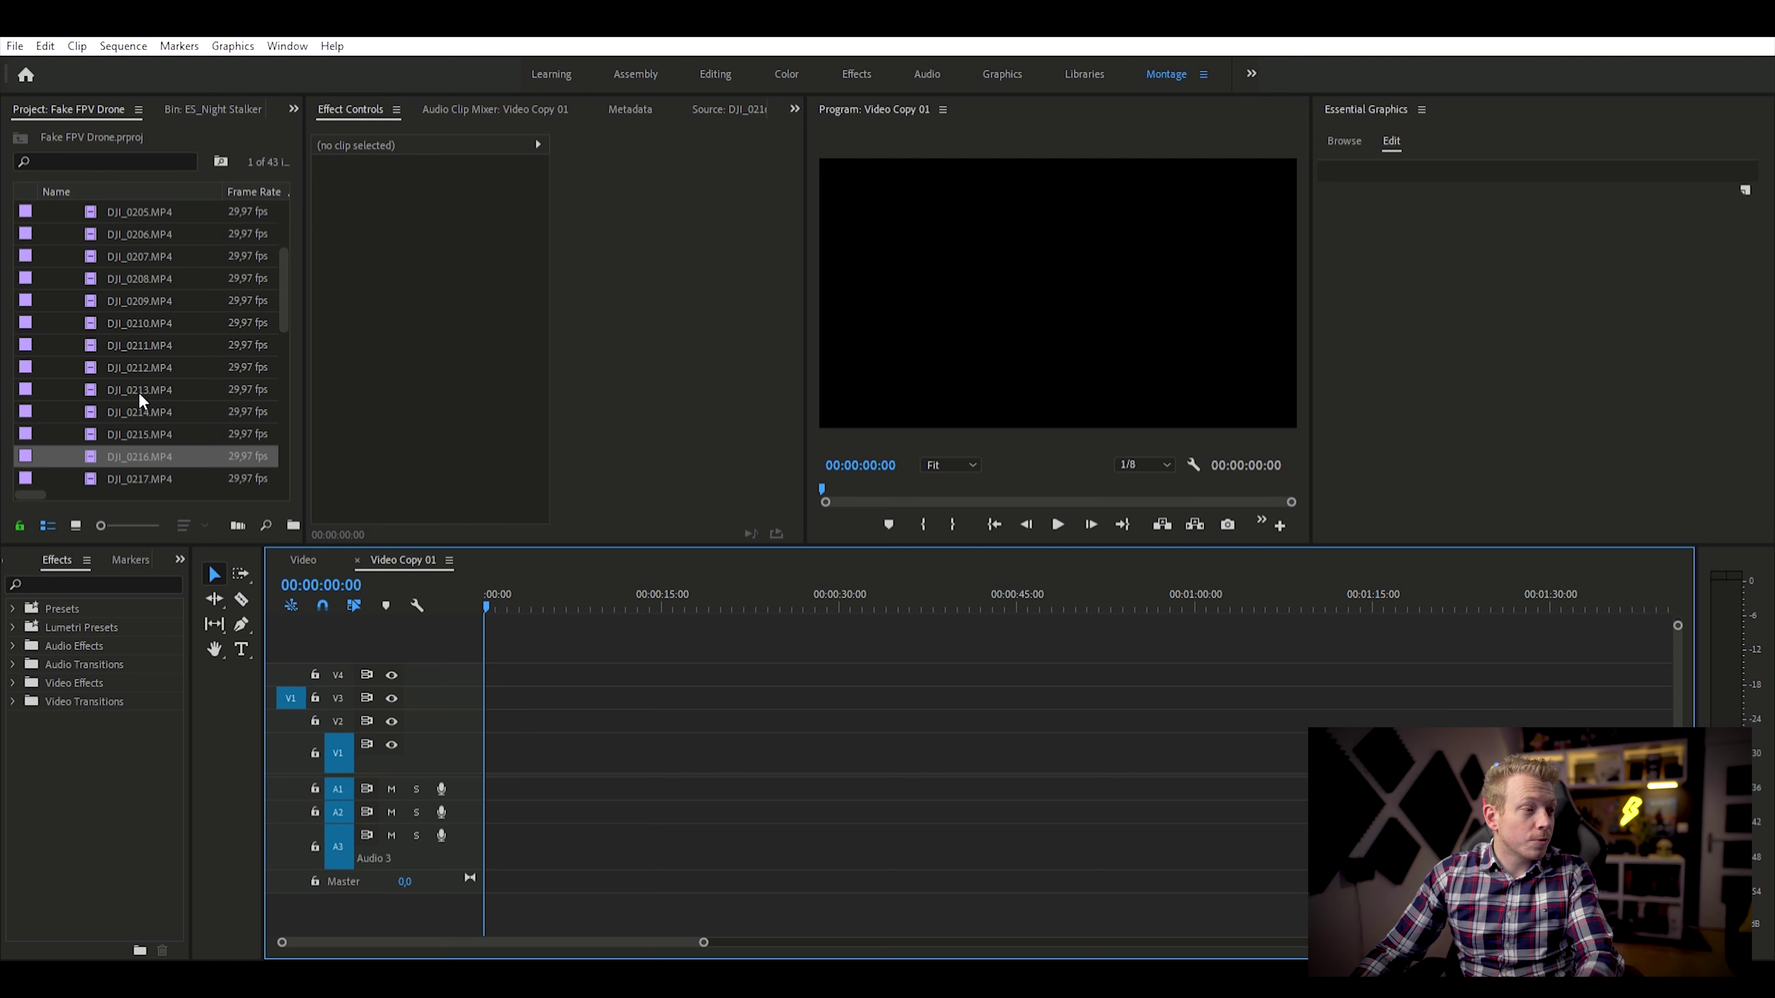
Preview DJI_0216.MP4 in the Source monitor, pick a start point, and place it on V1 at 00:00
scroll(173, 392, up, 3)
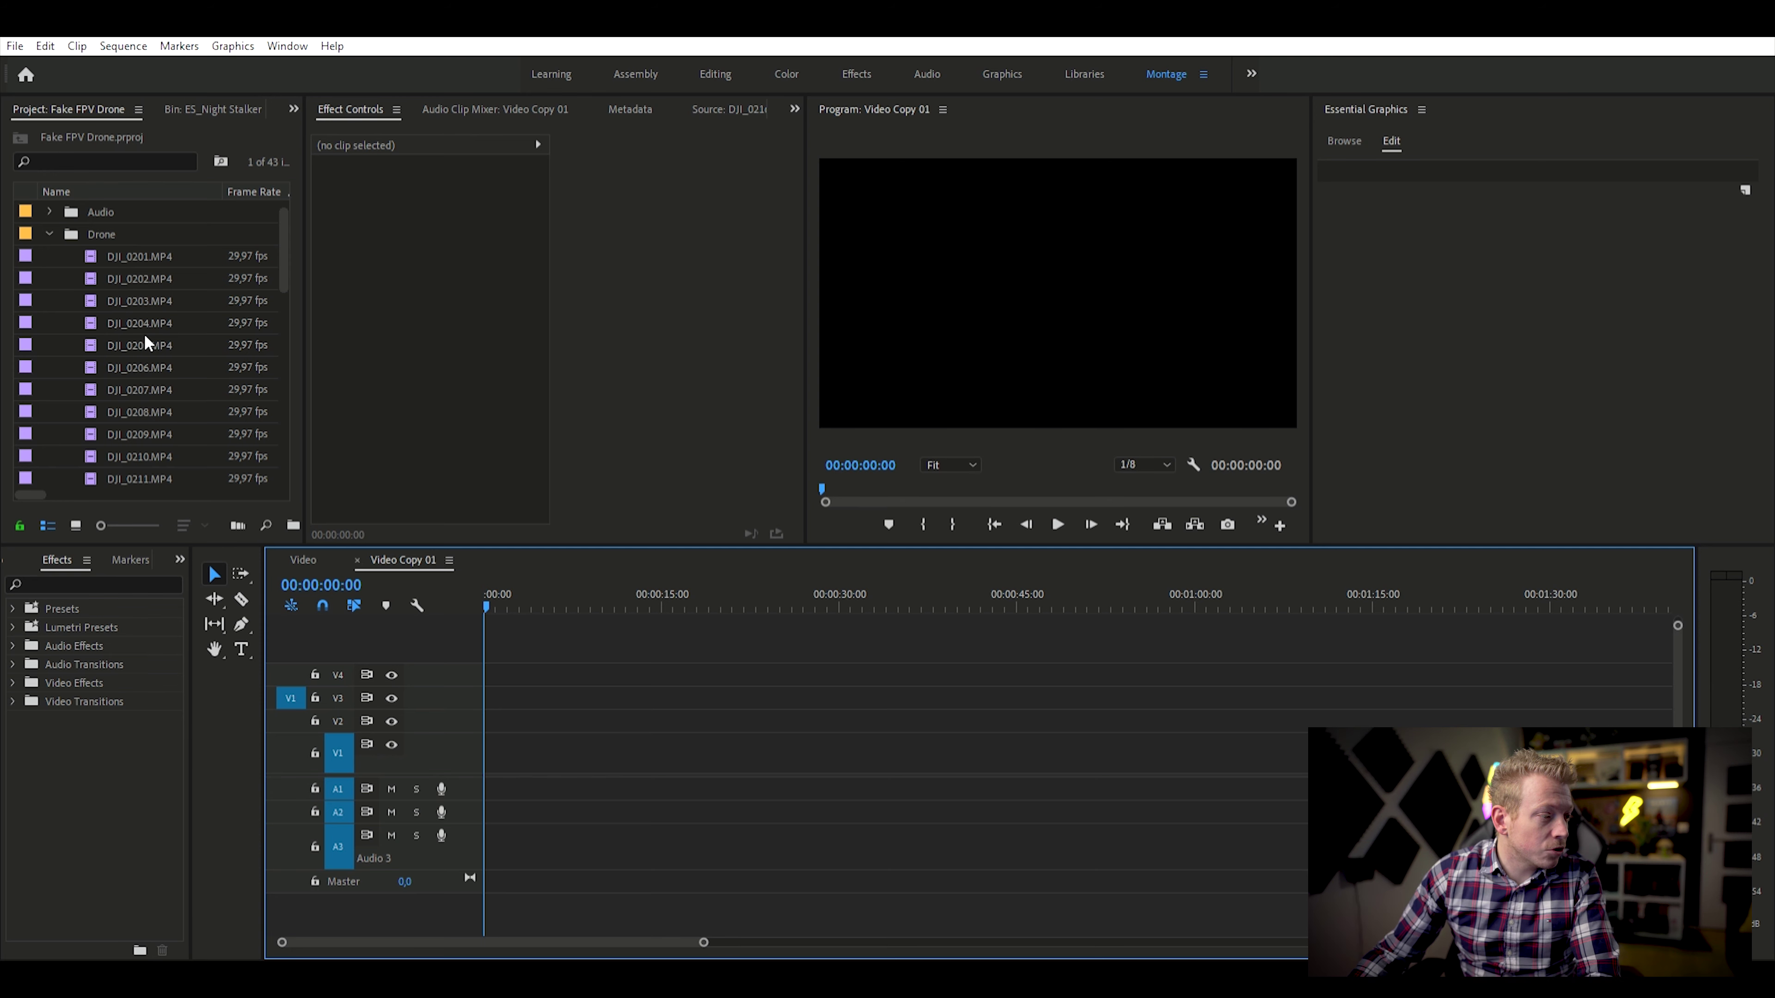
scroll(152, 343, down, 5)
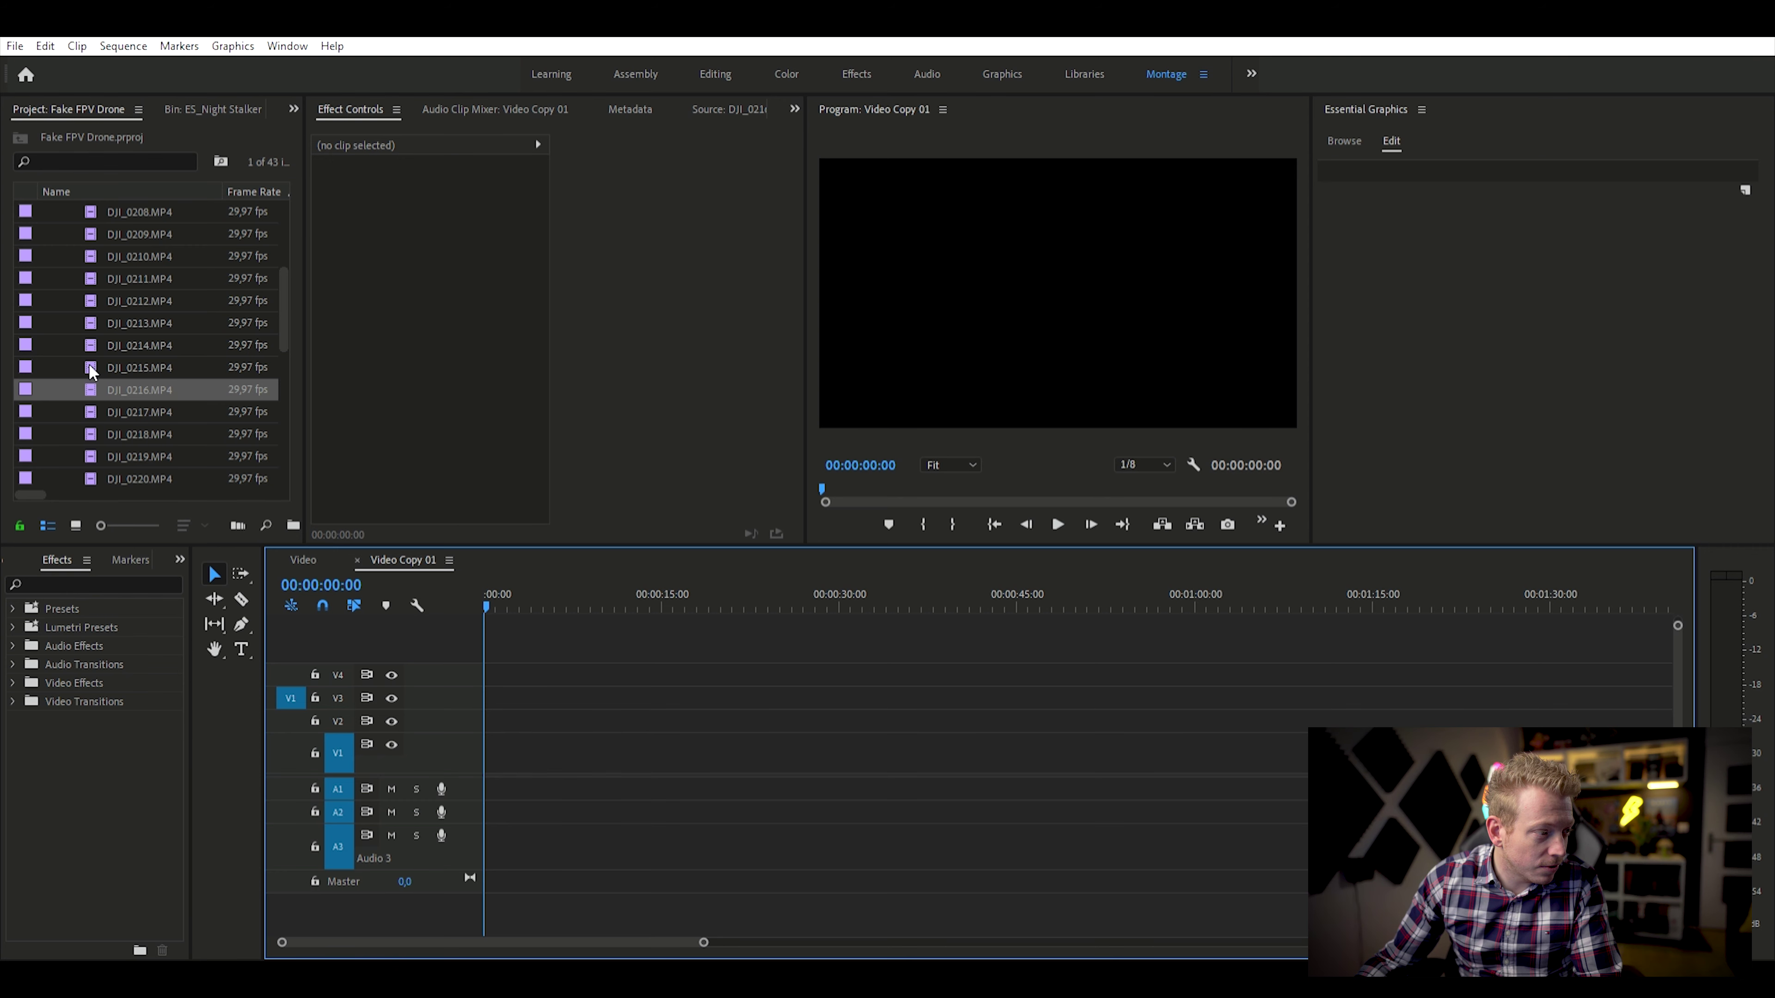
double_click(101, 390)
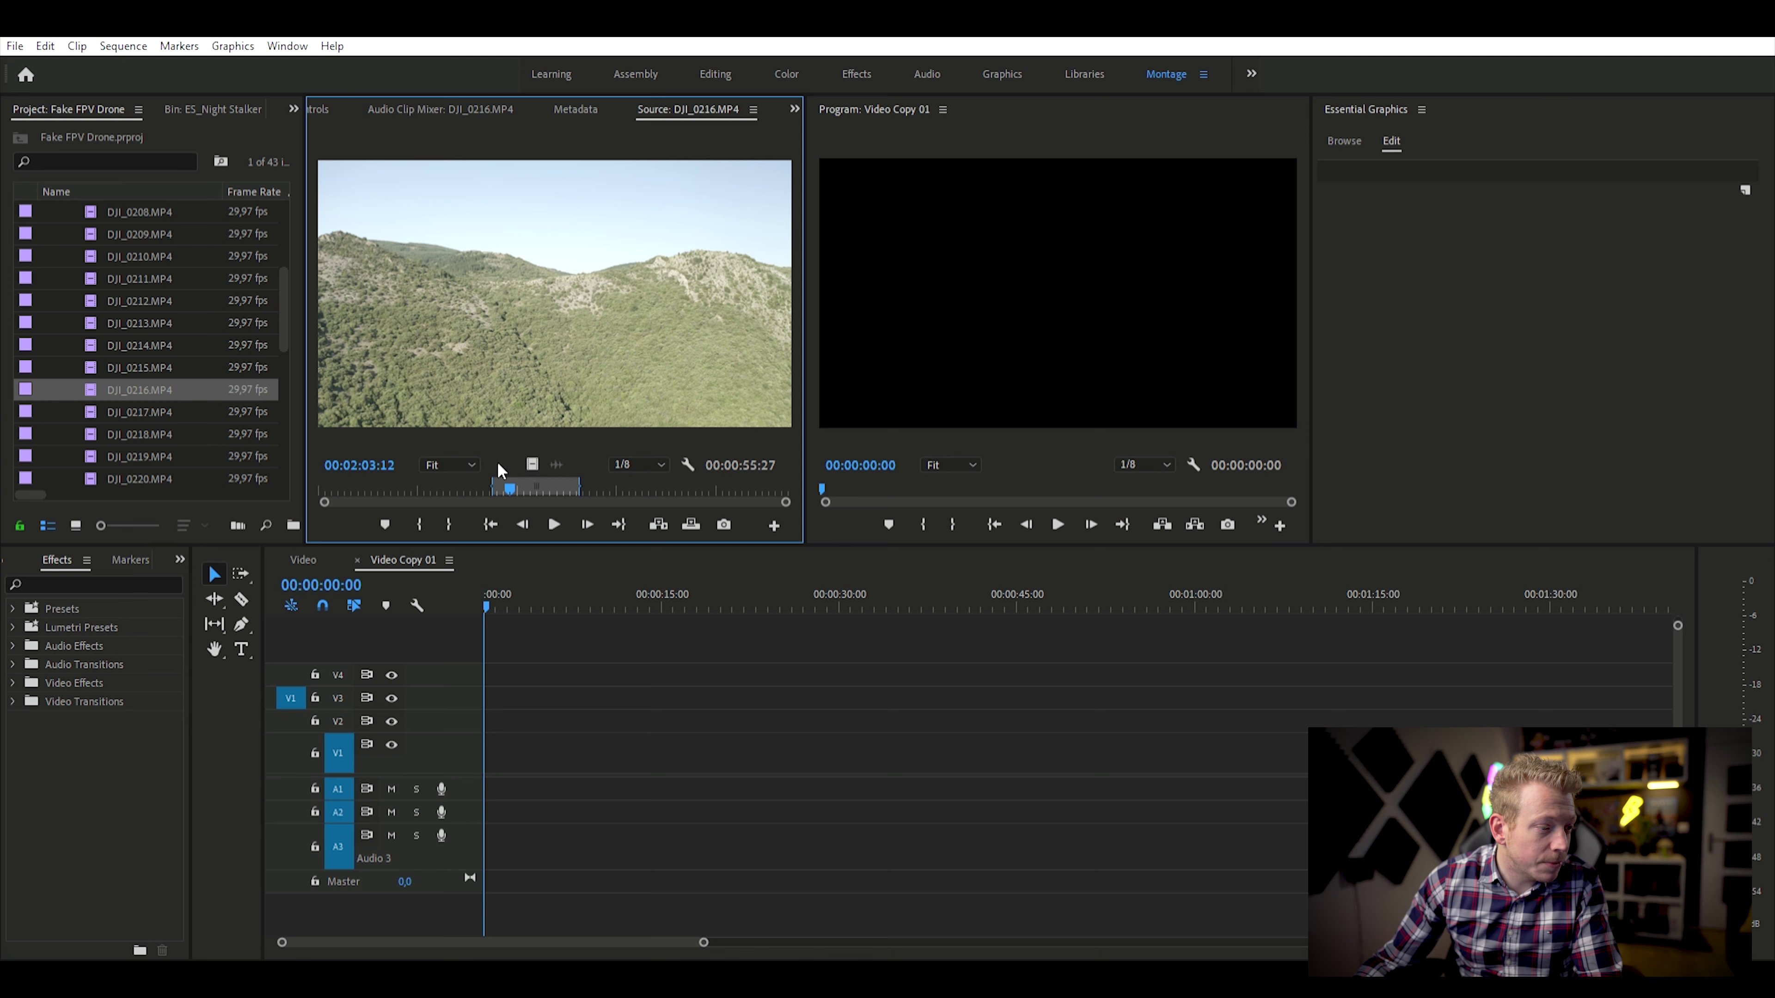
drag(509, 480, 505, 480)
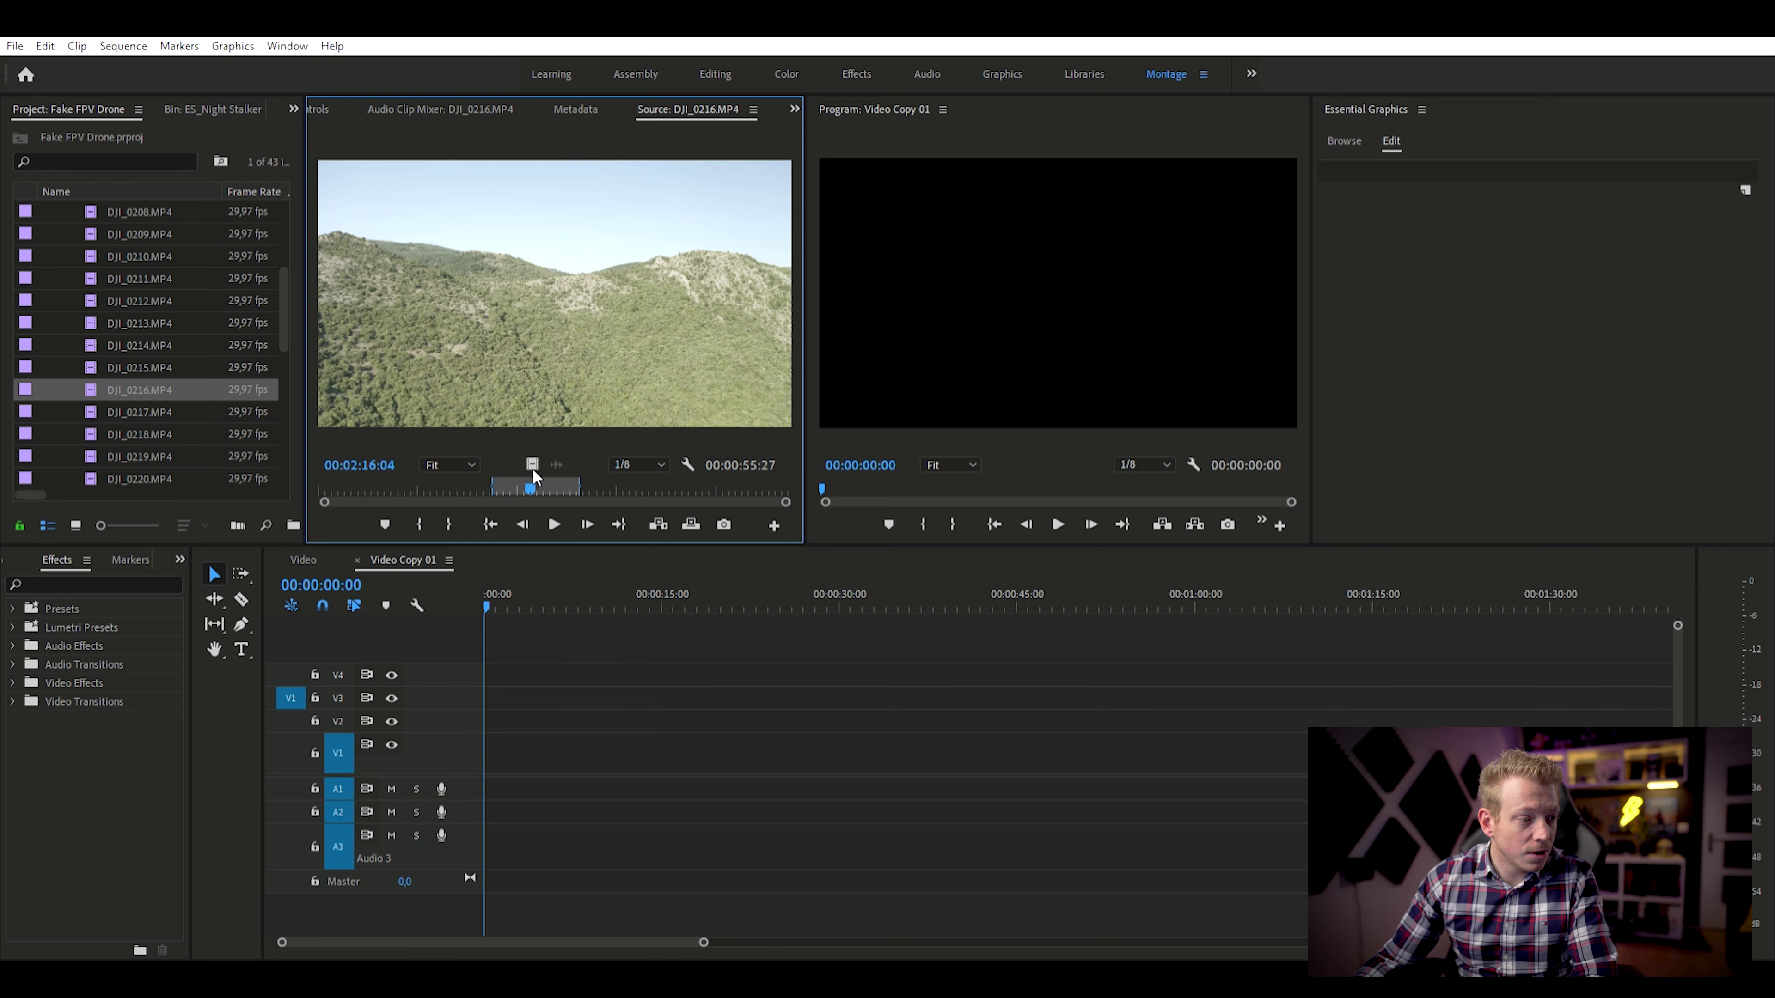
drag(534, 476, 481, 747)
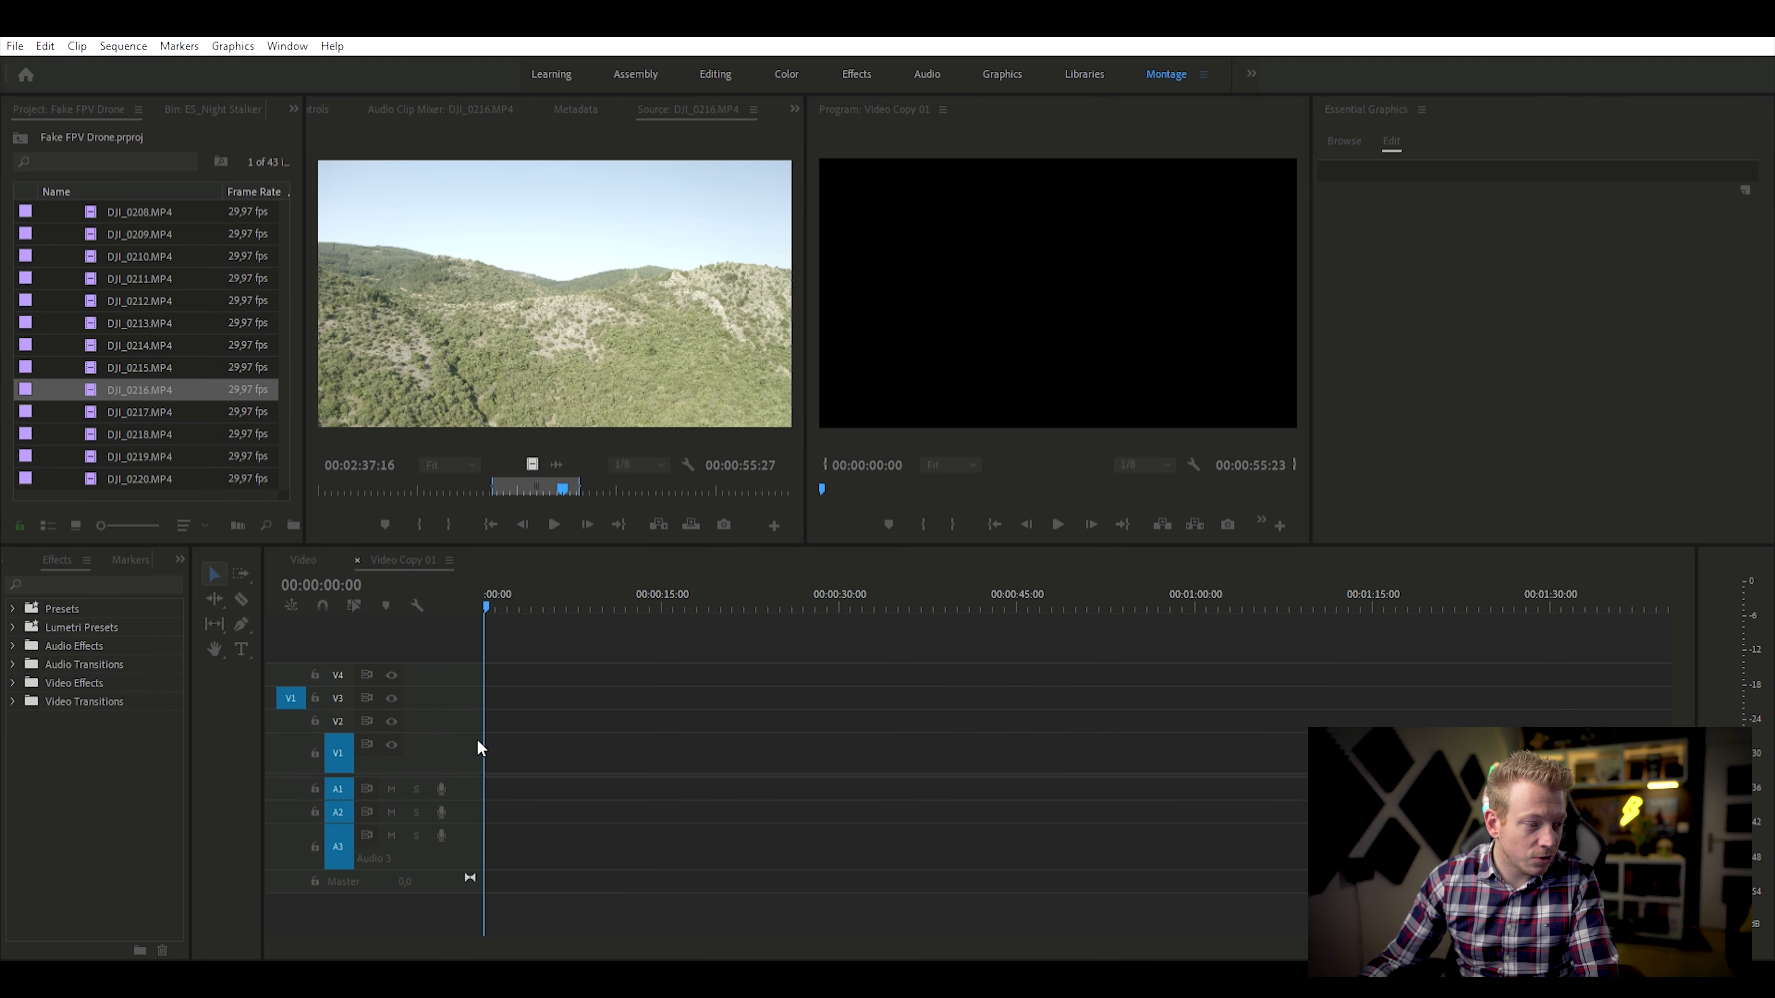
drag(1017, 529, 1017, 530)
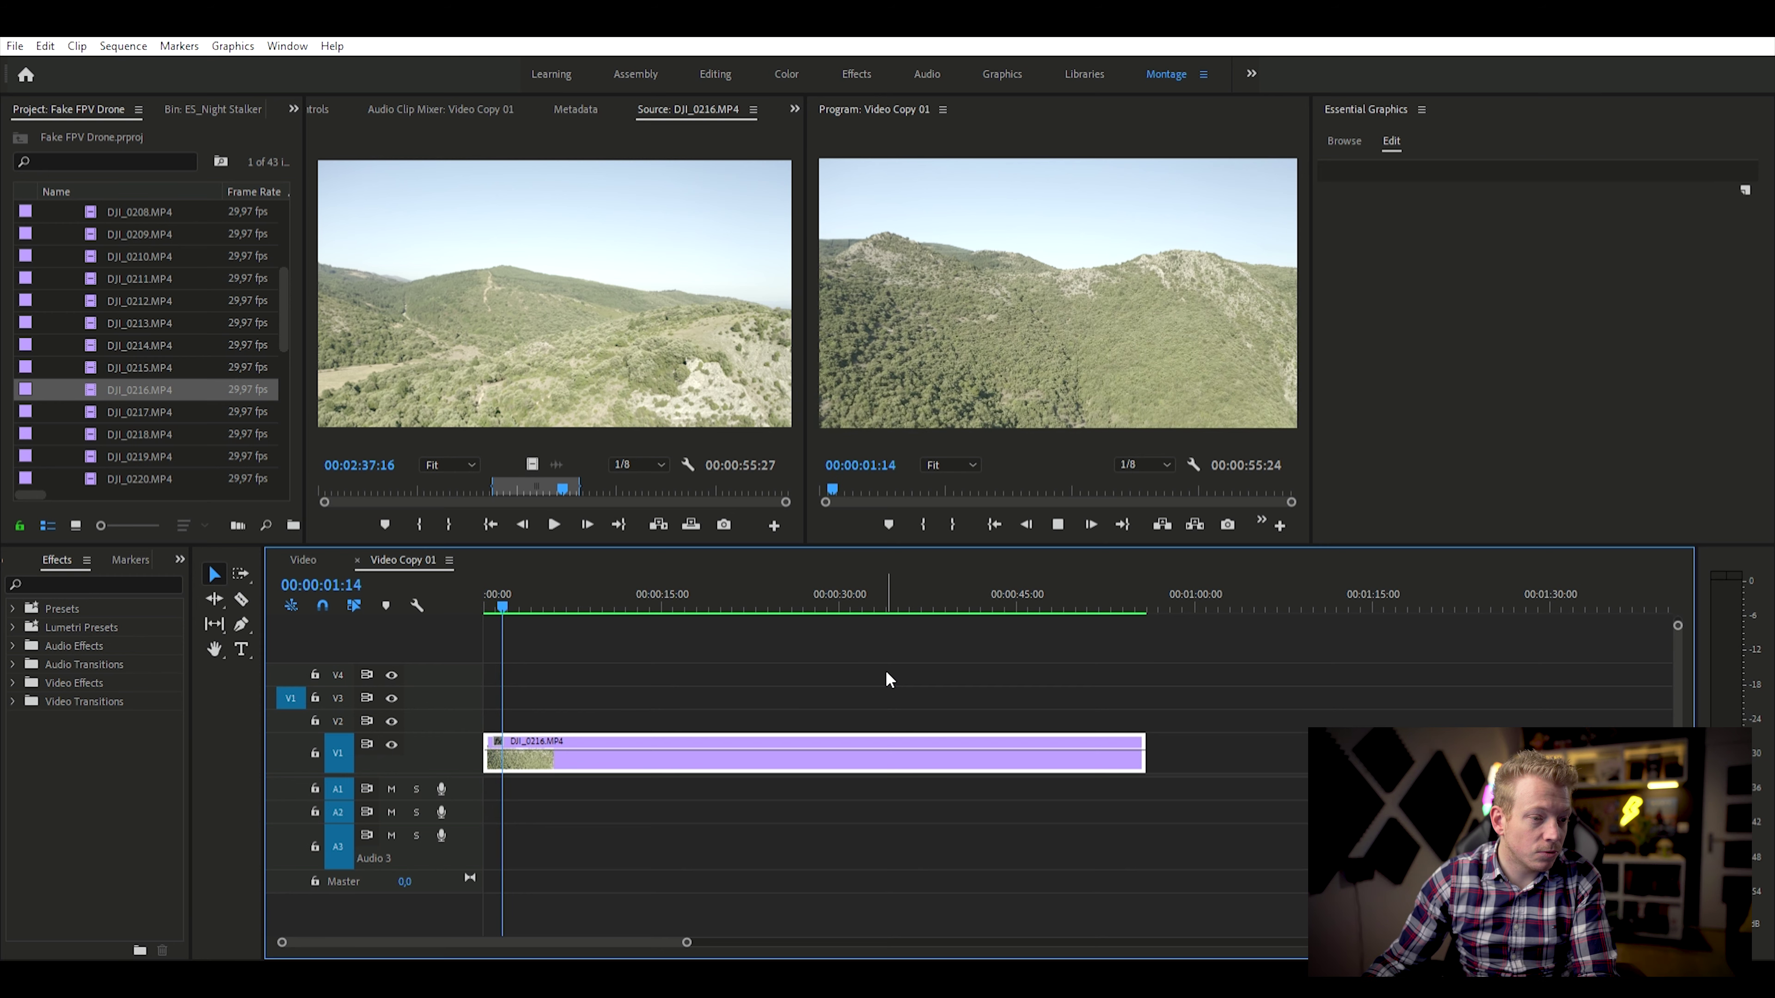
Play and scrub the DJI_0216 clip, trimming it to an 8-second shot starting the sequence
key(space)
drag(503, 601, 399, 634)
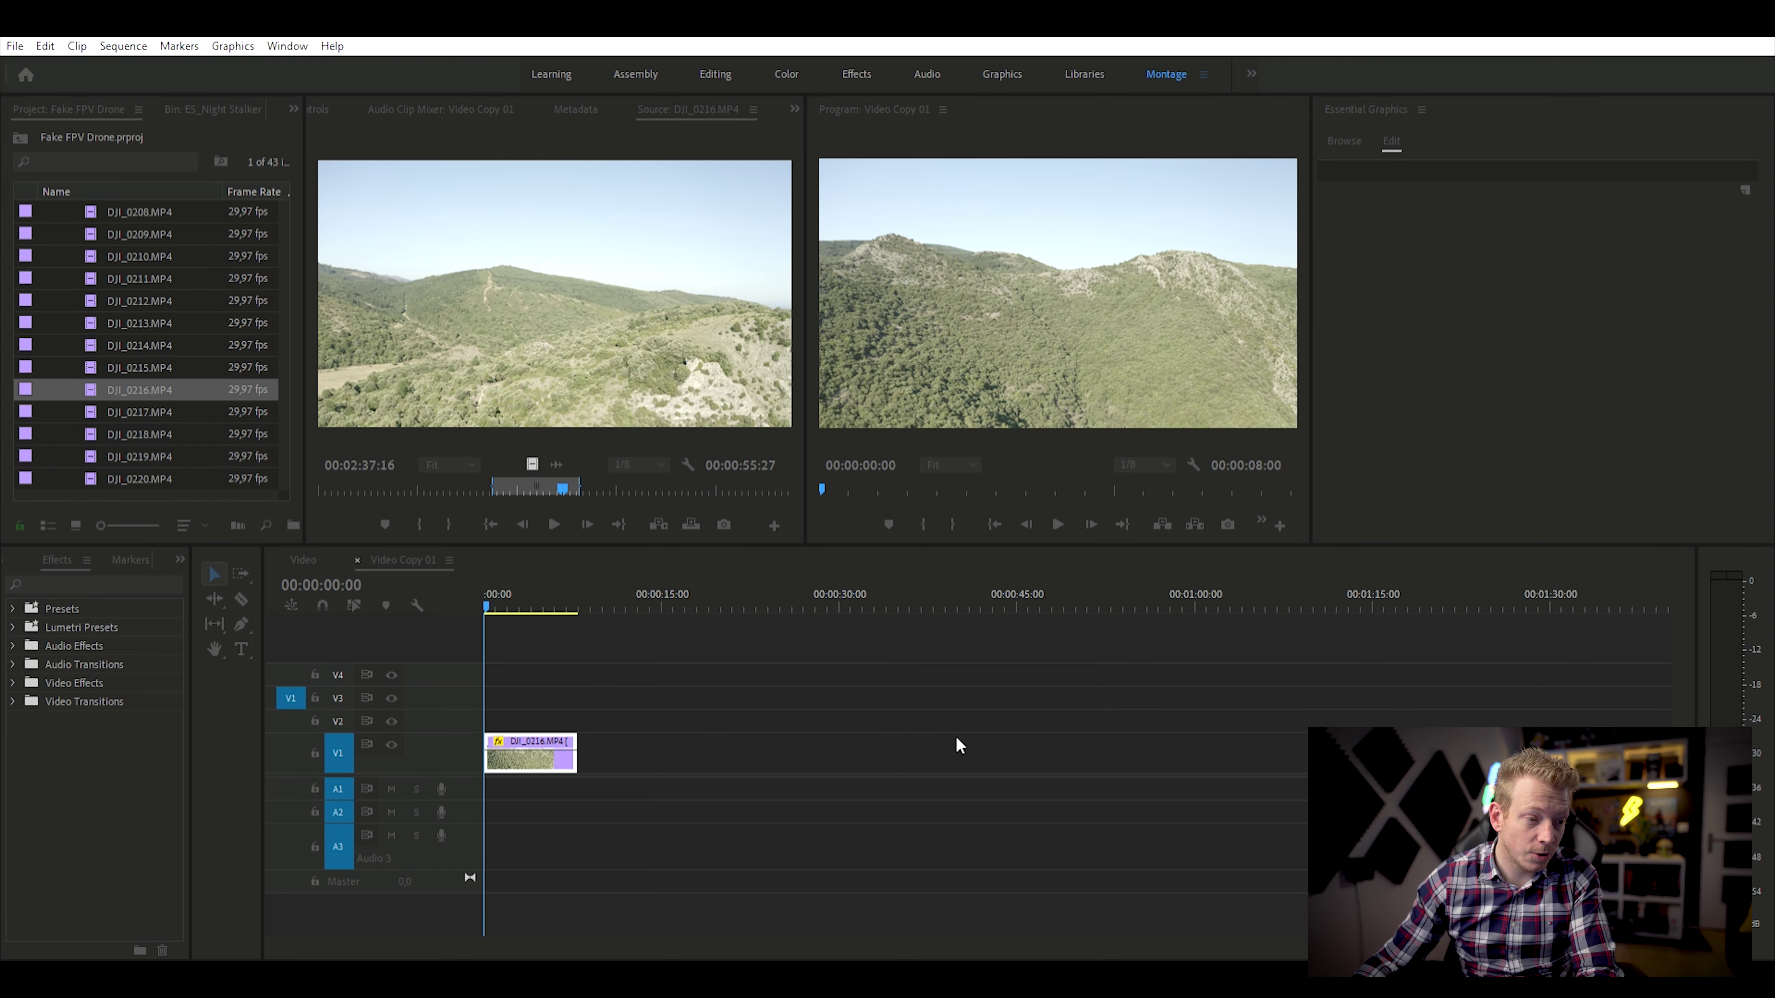
key(space)
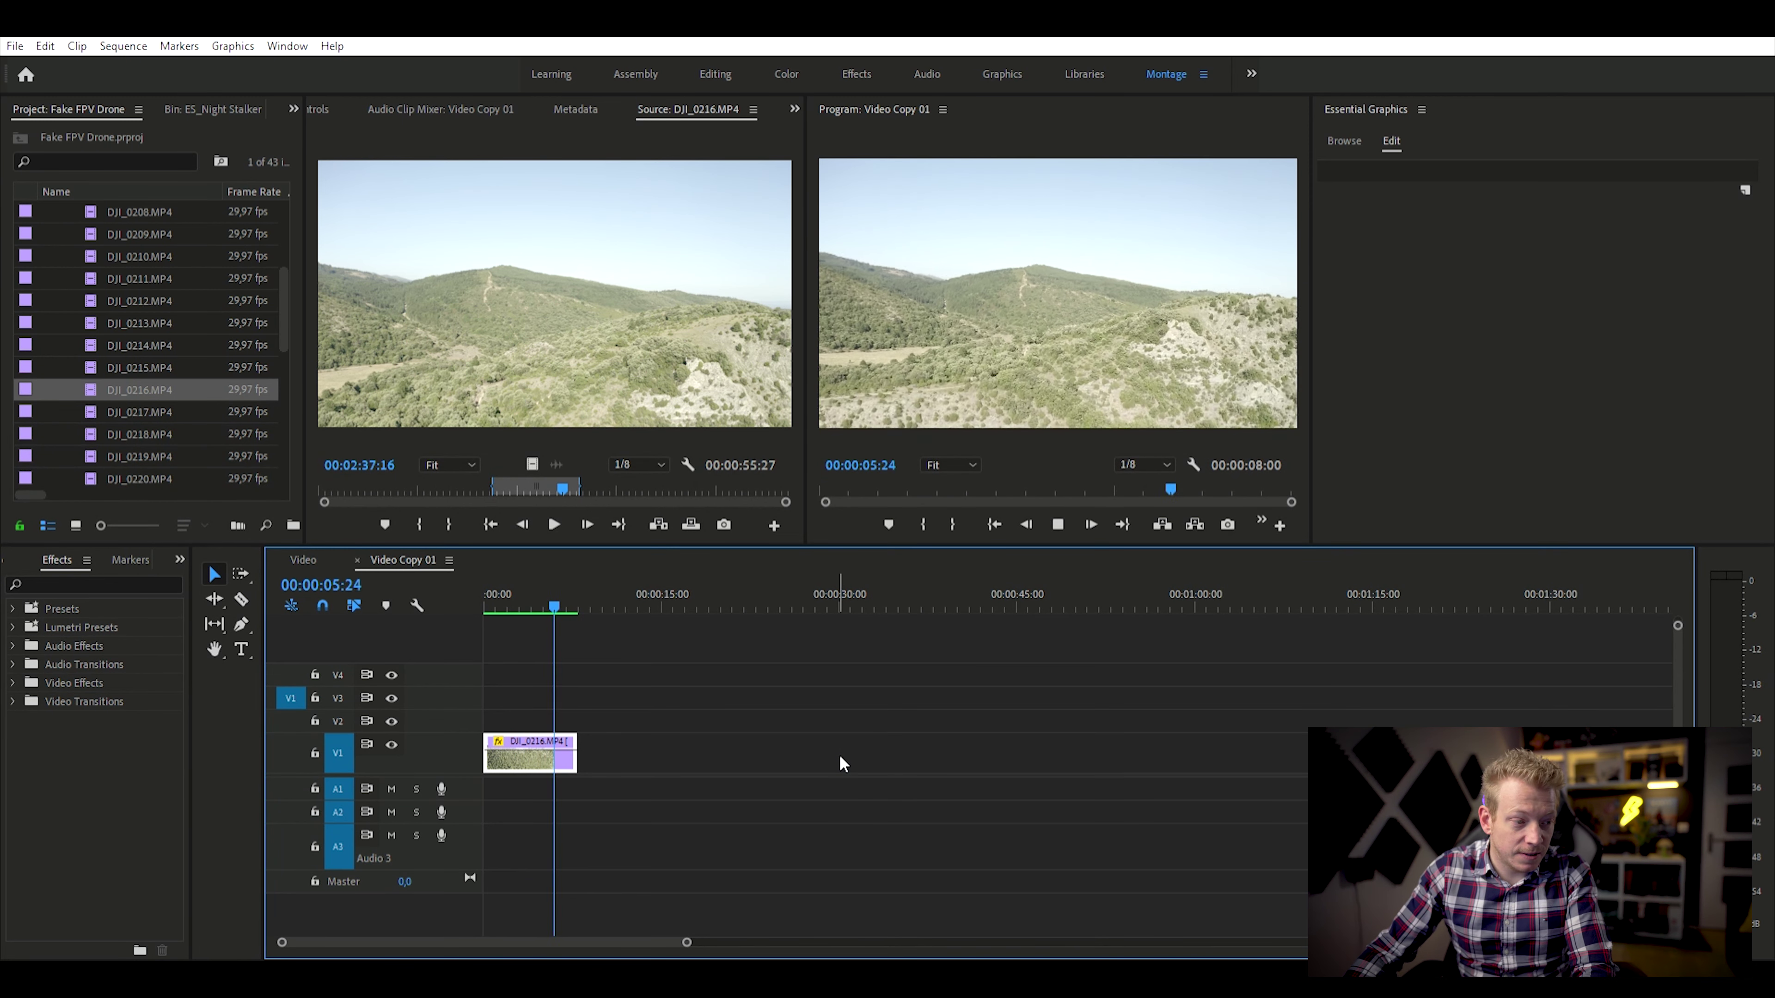
key(space)
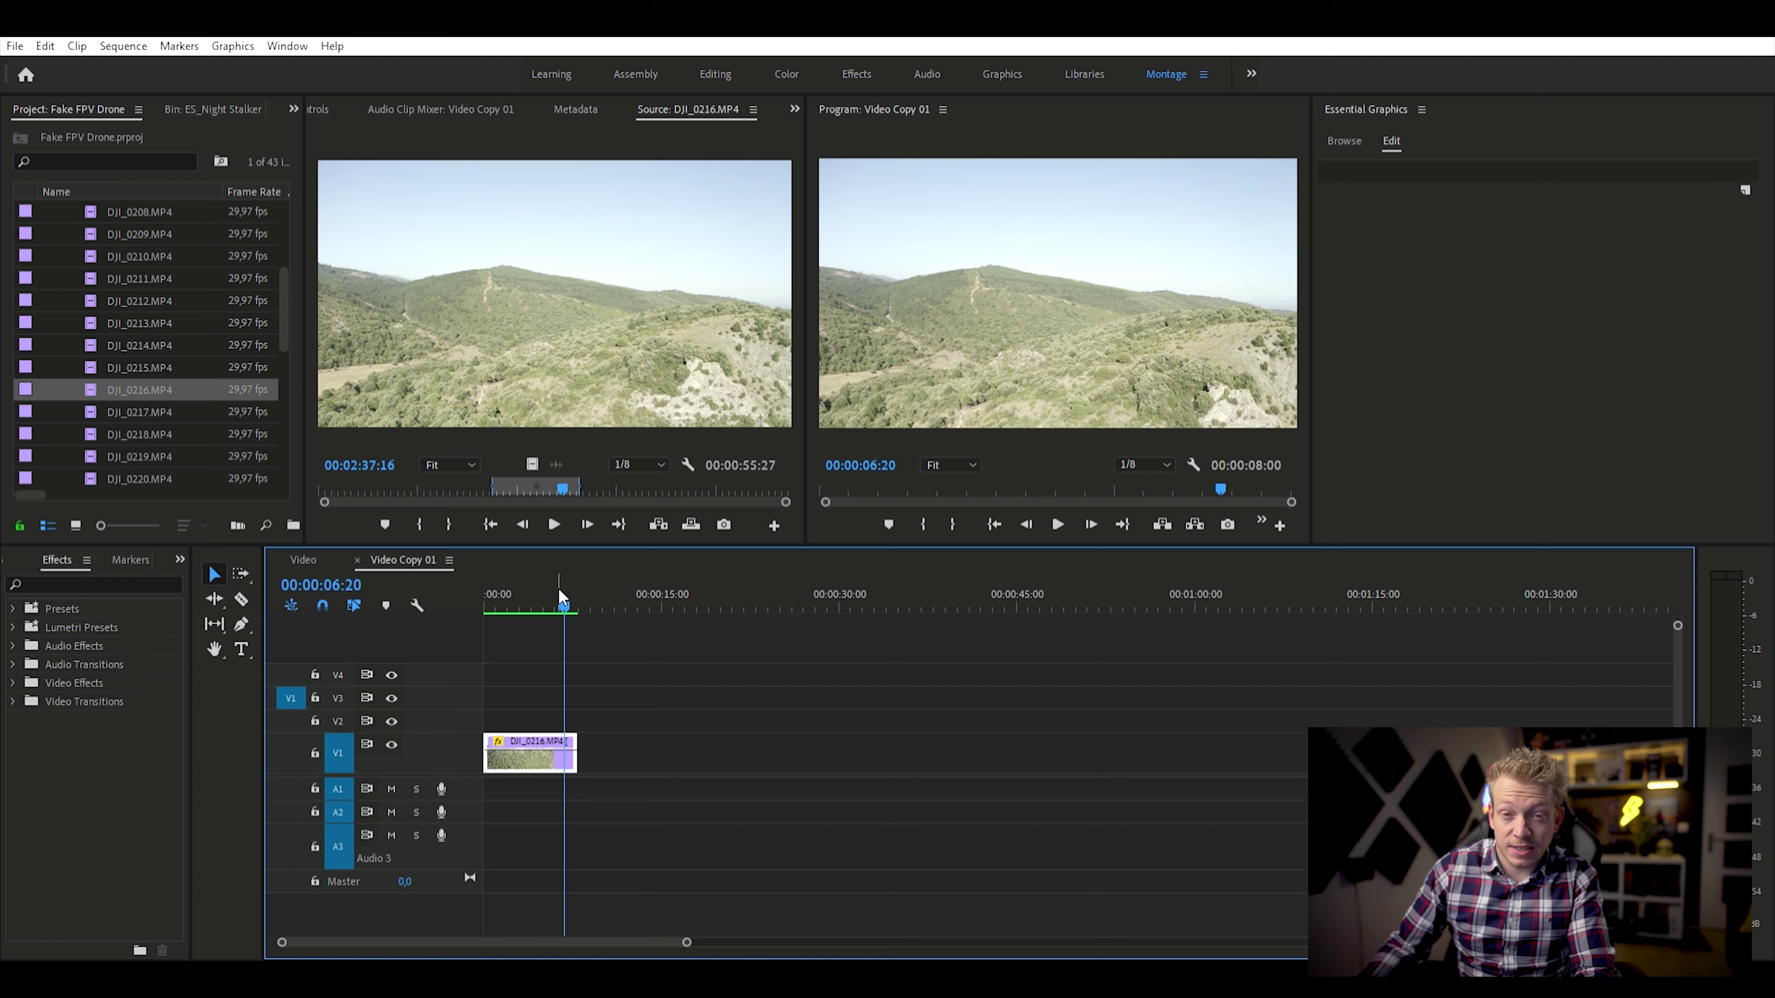
drag(559, 598, 492, 603)
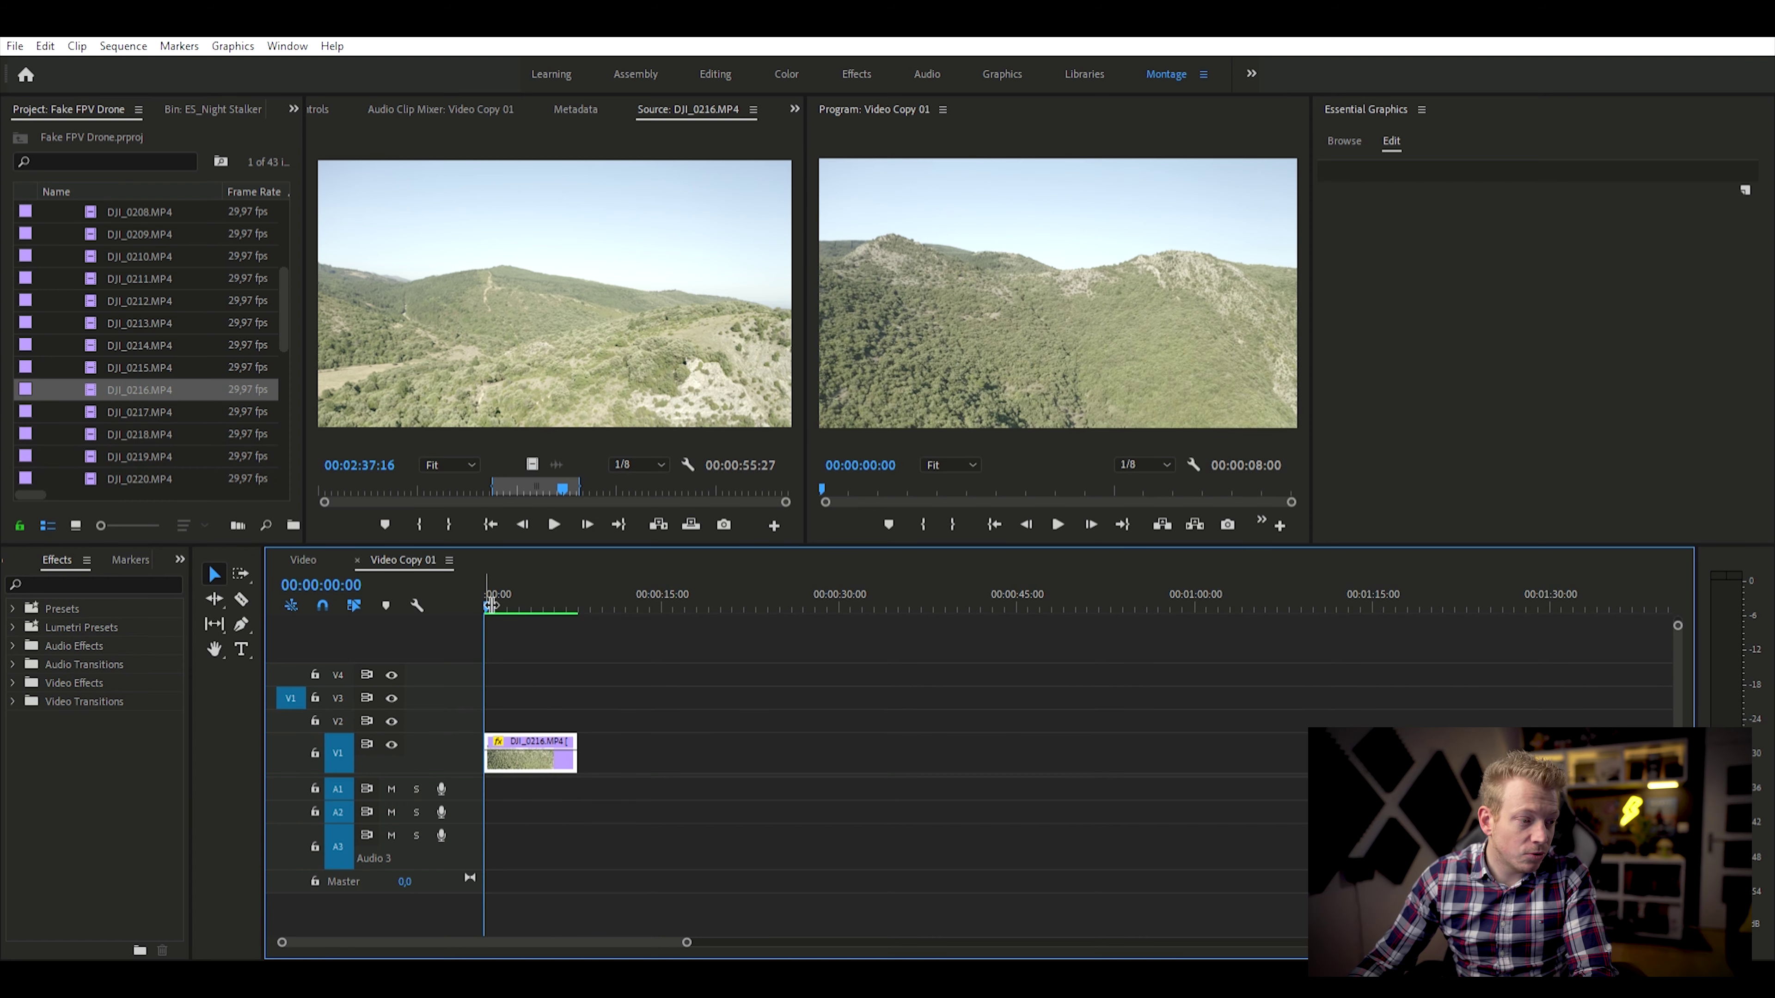
drag(504, 584, 541, 572)
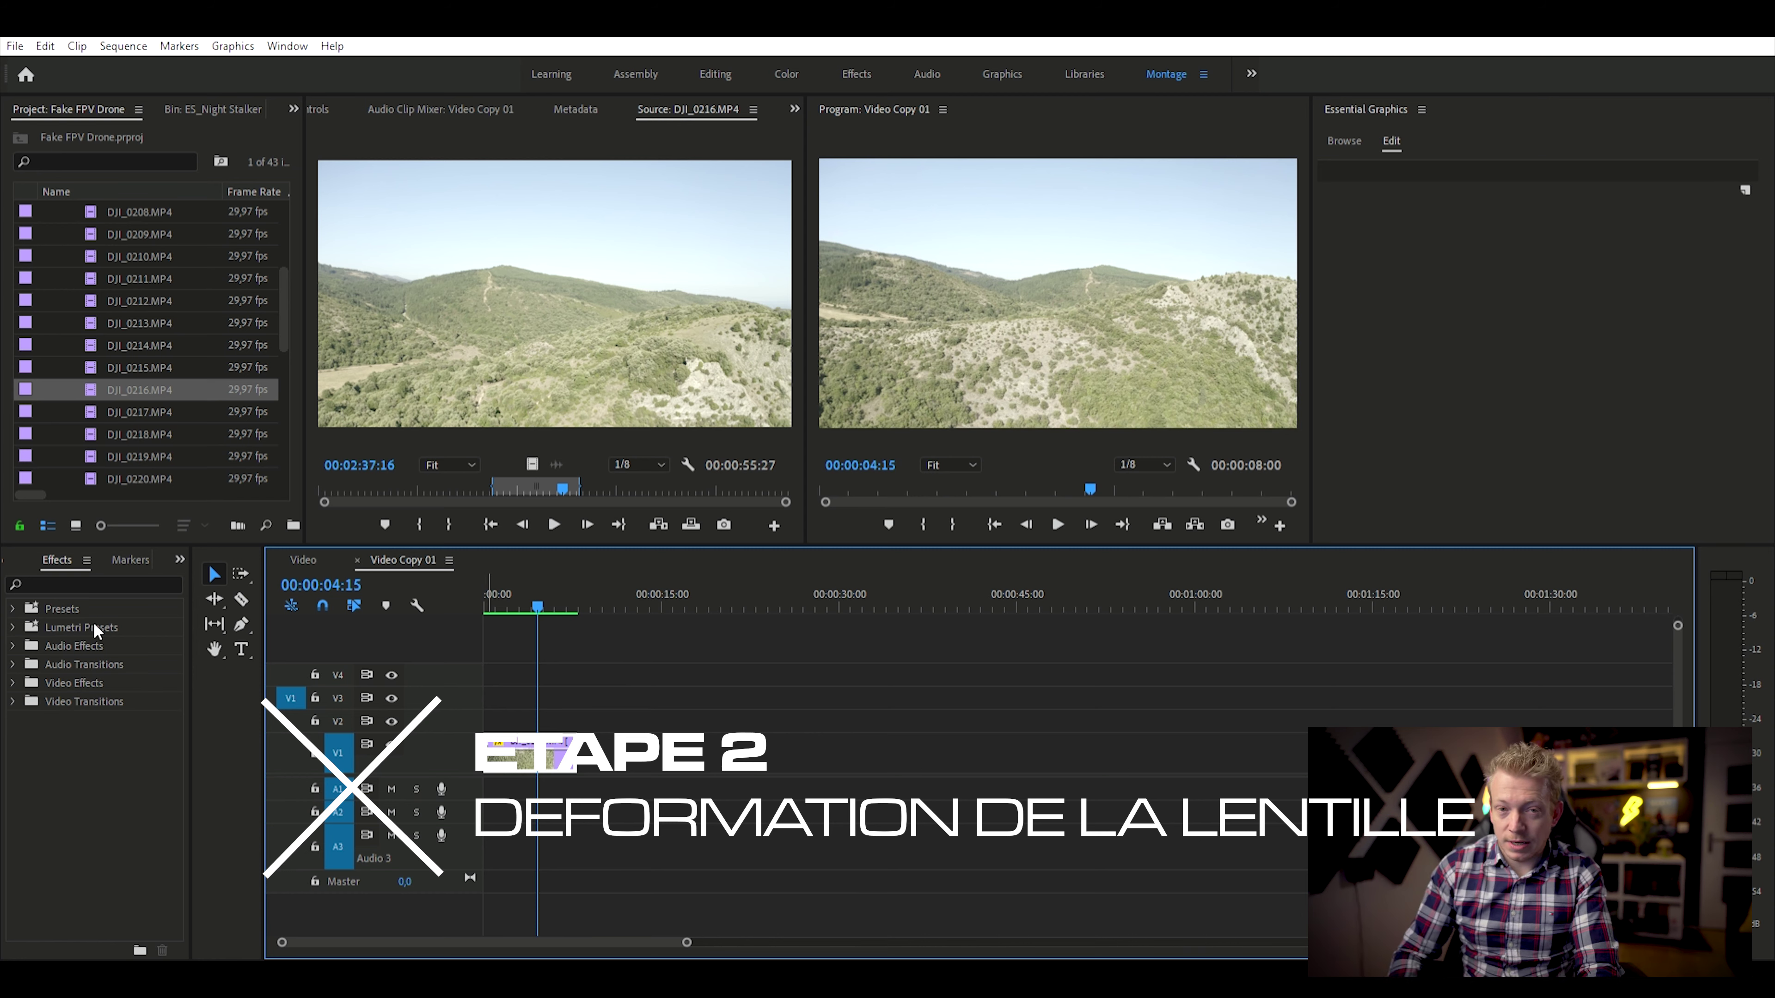
Search the Effects panel for 'lens' and apply Lens Distortion to the drone clip
click(59, 583)
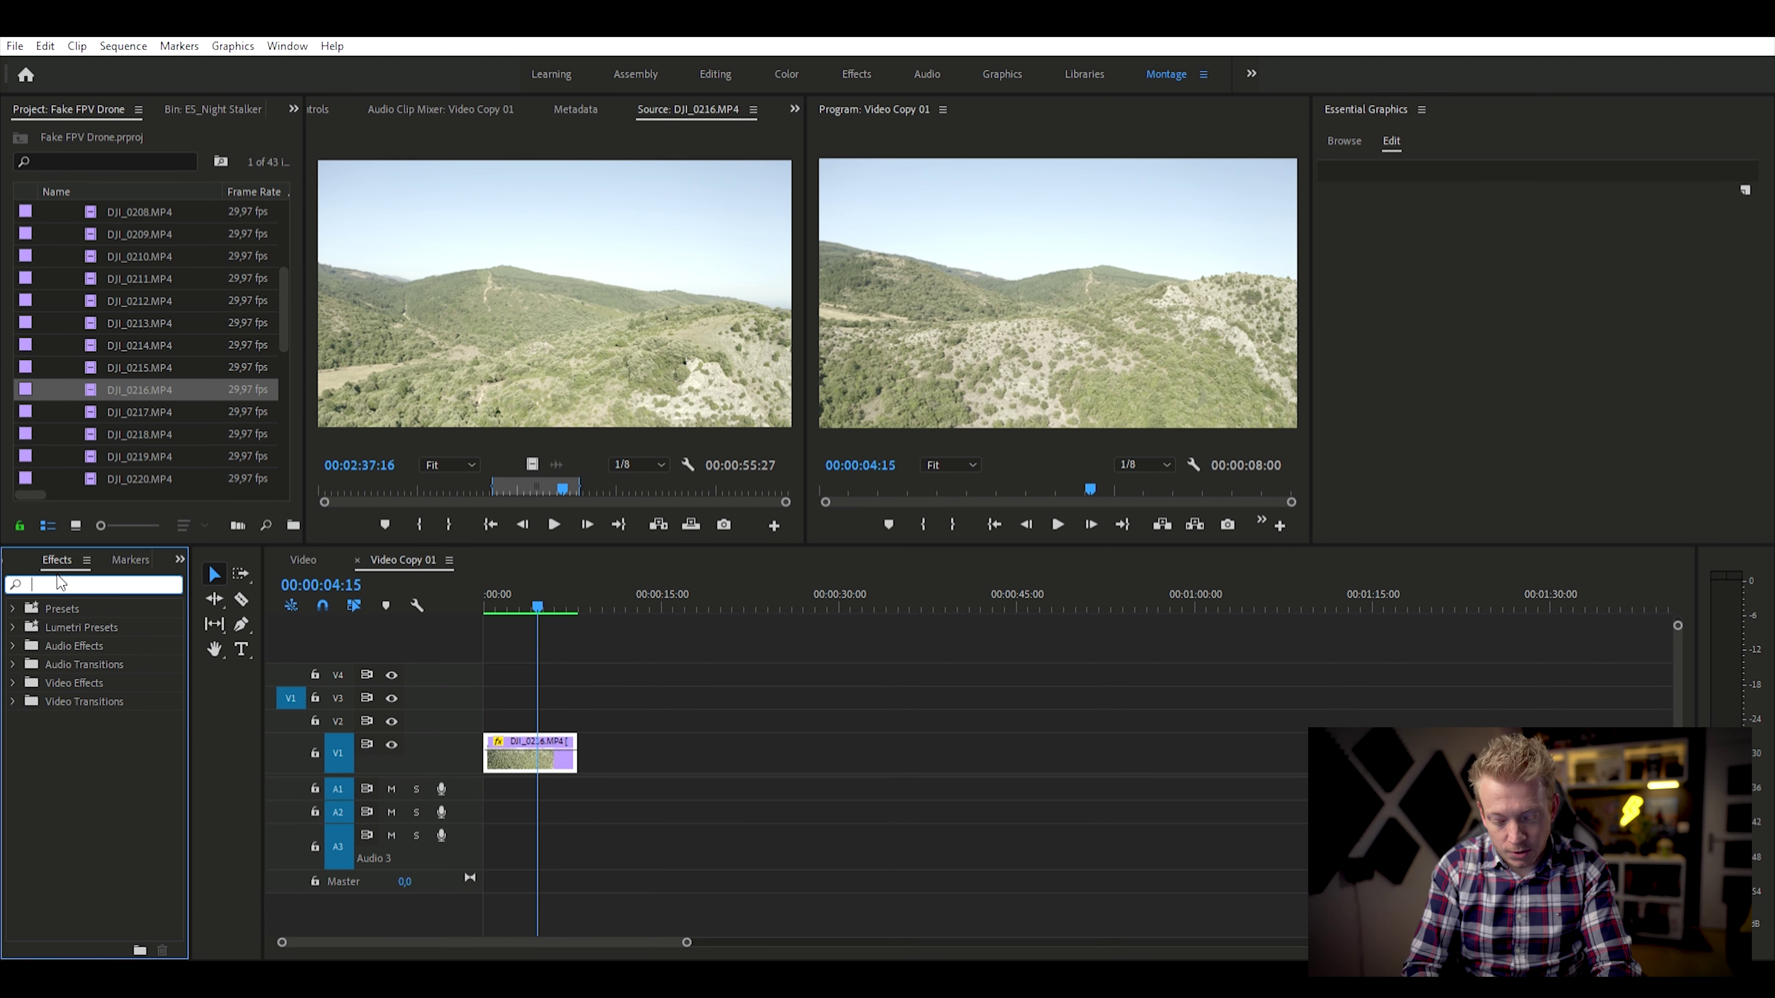
text(lens dis)
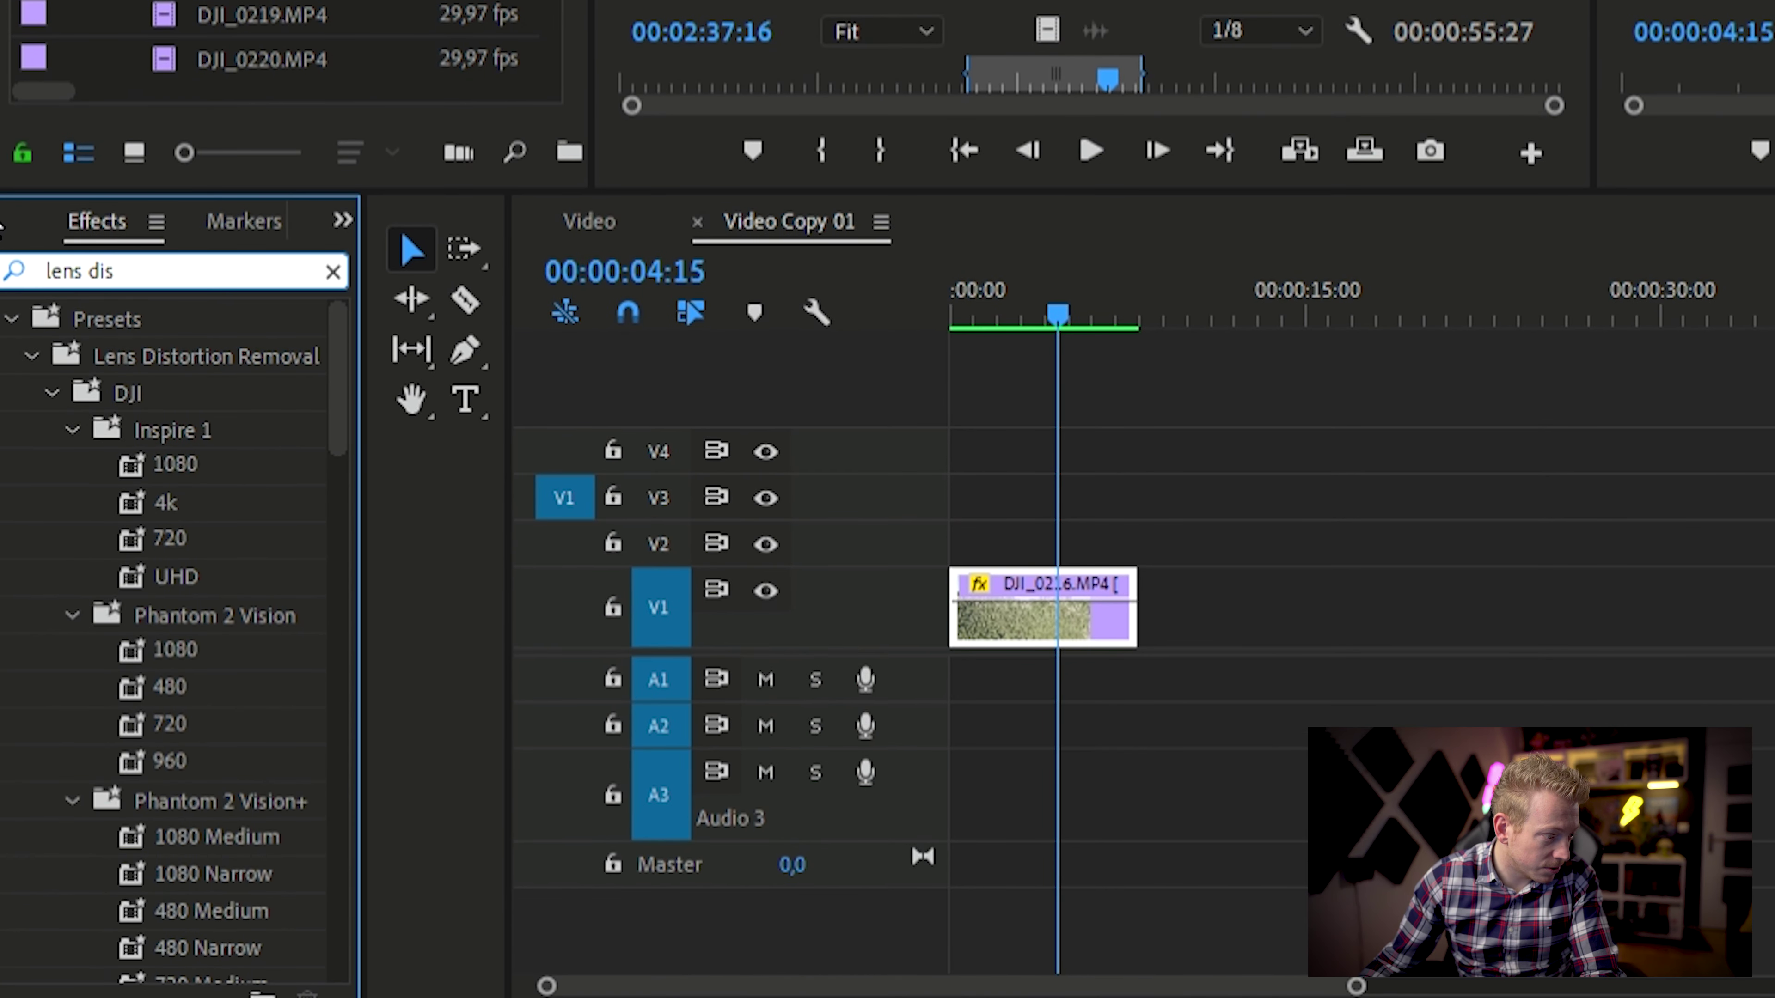
drag(341, 389, 388, 951)
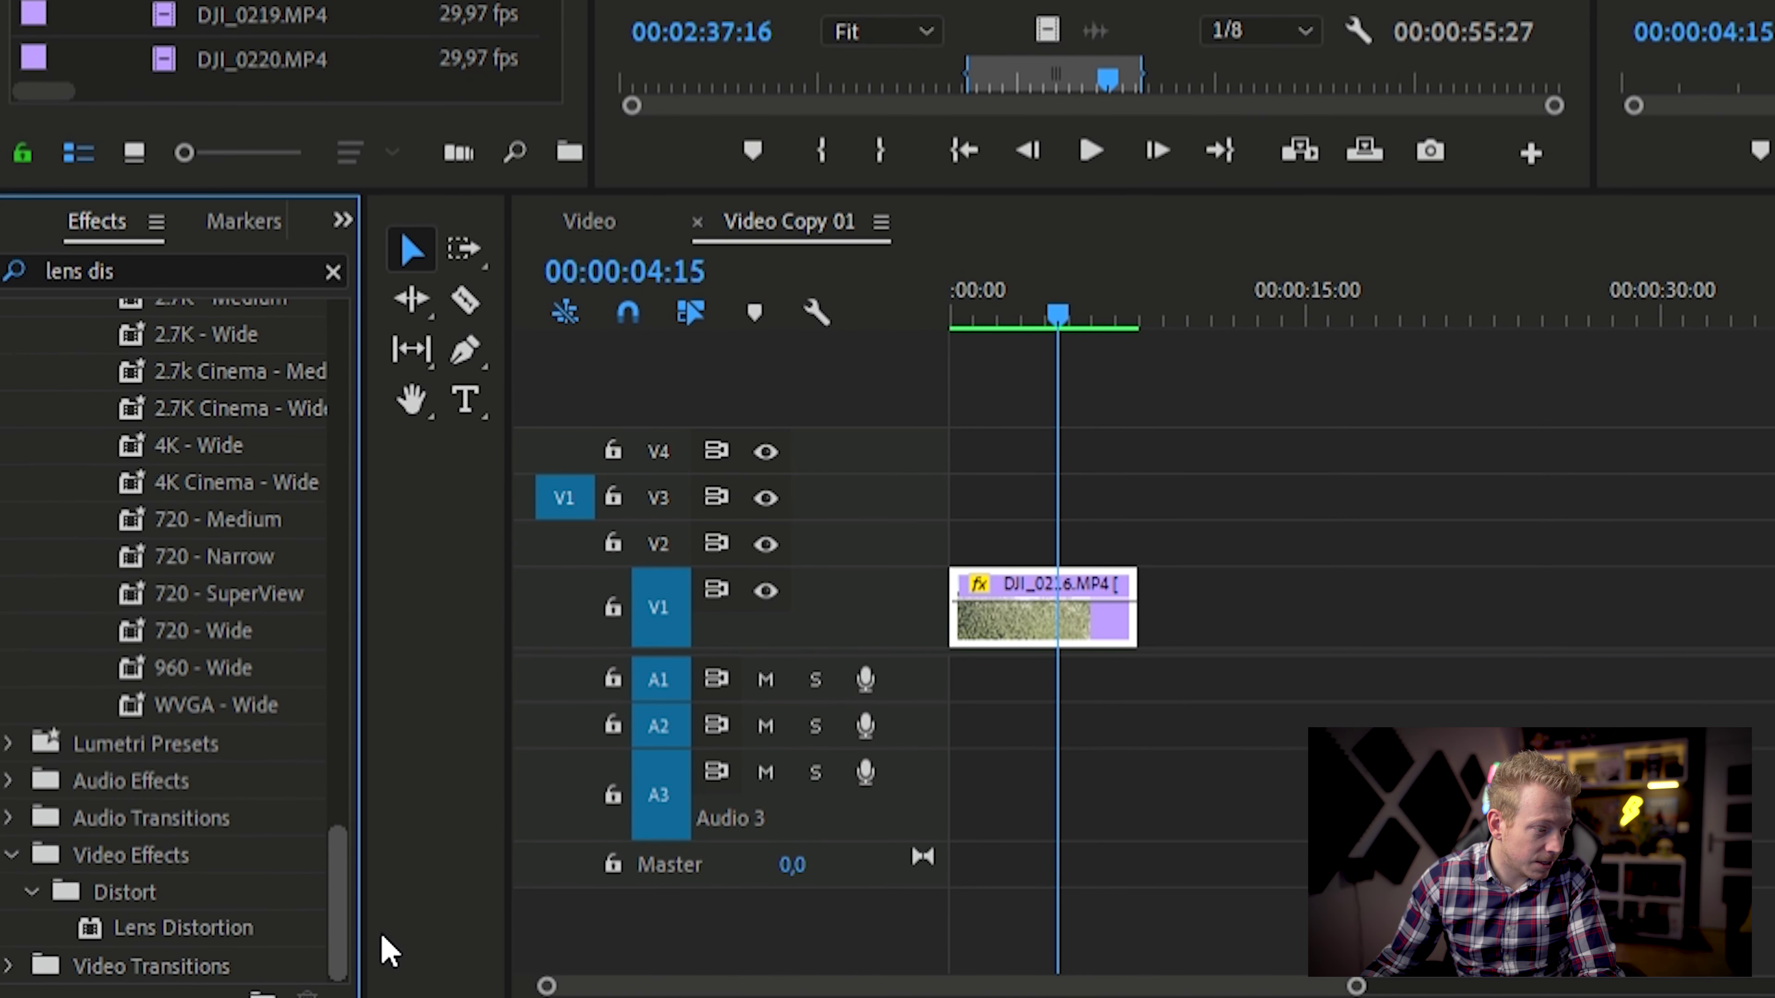
drag(238, 924, 1015, 626)
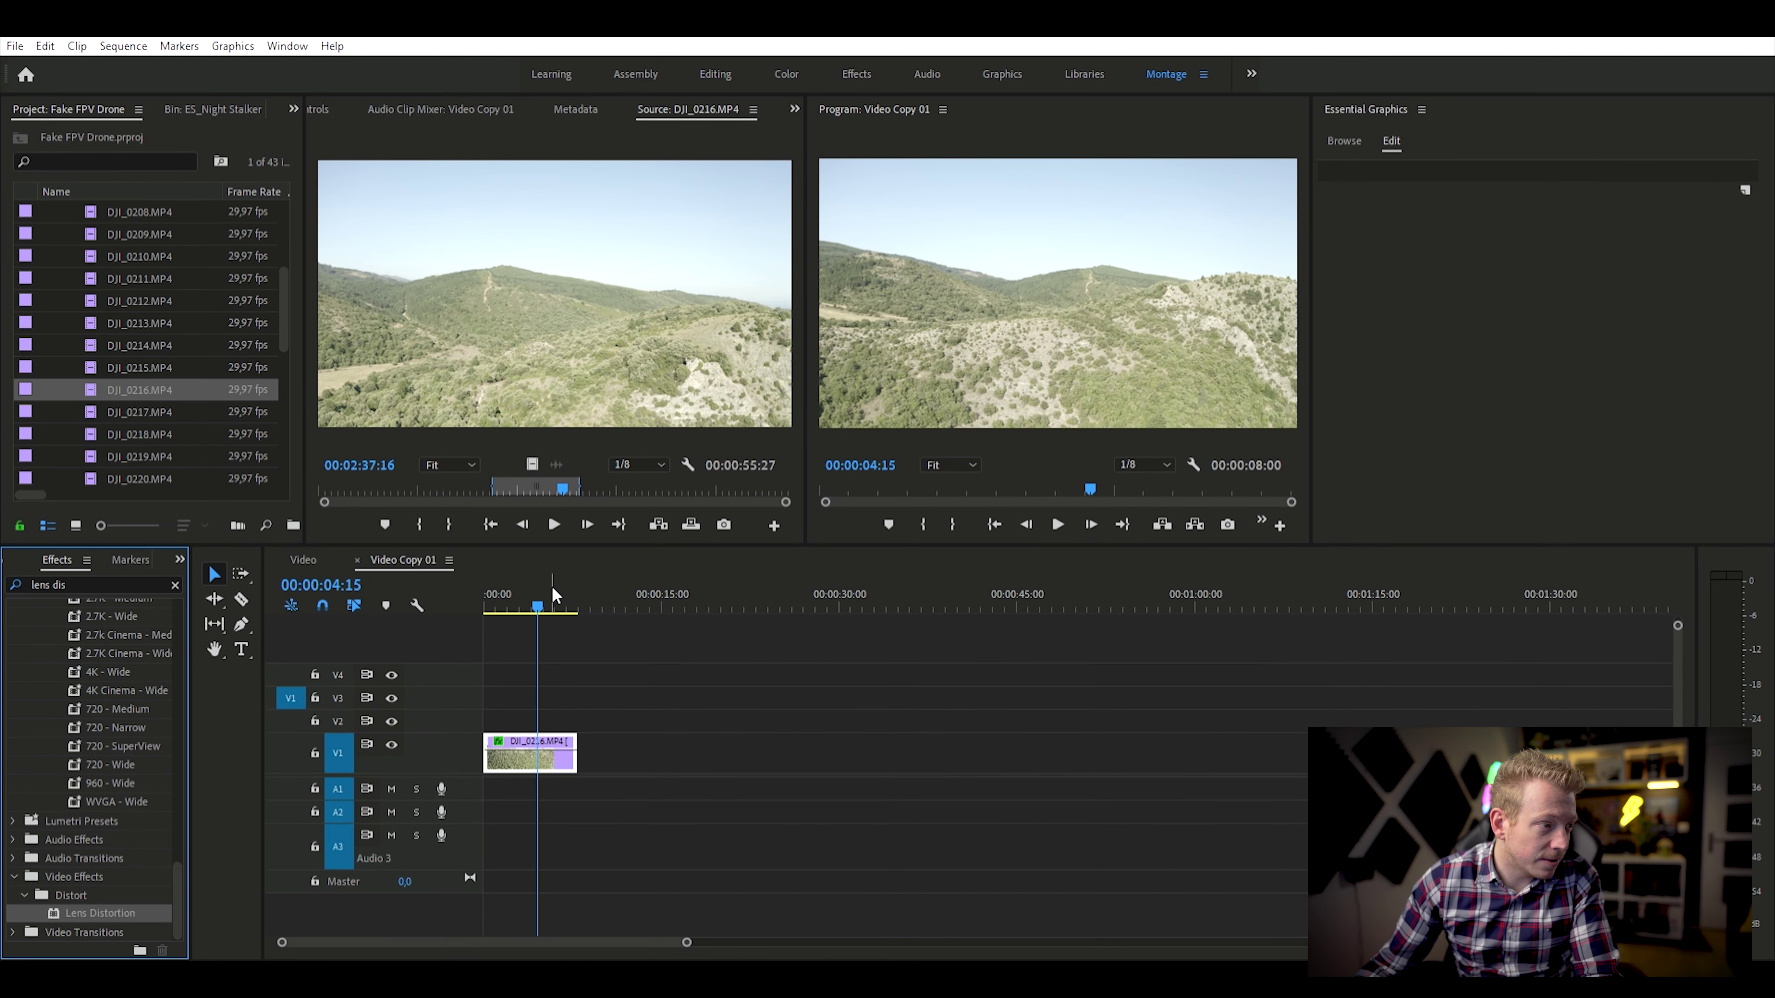
Set the Lens Distortion Curvature to 25 in Effect Controls
click(535, 743)
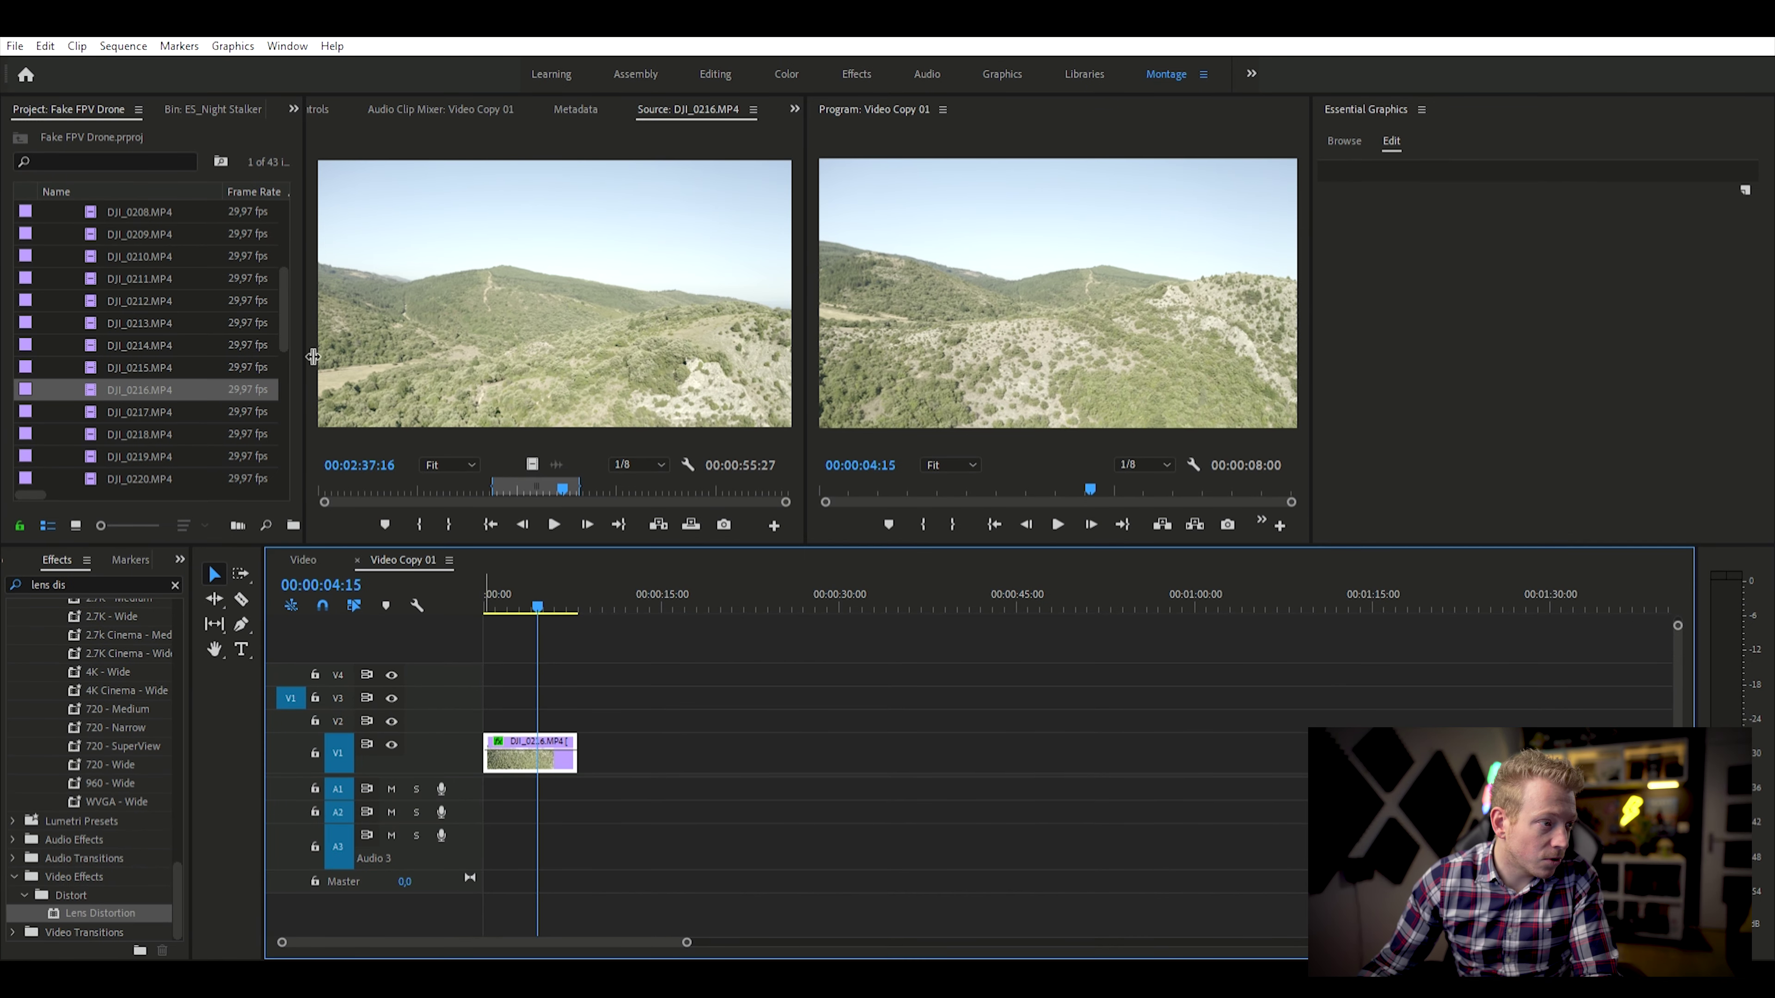
click(330, 109)
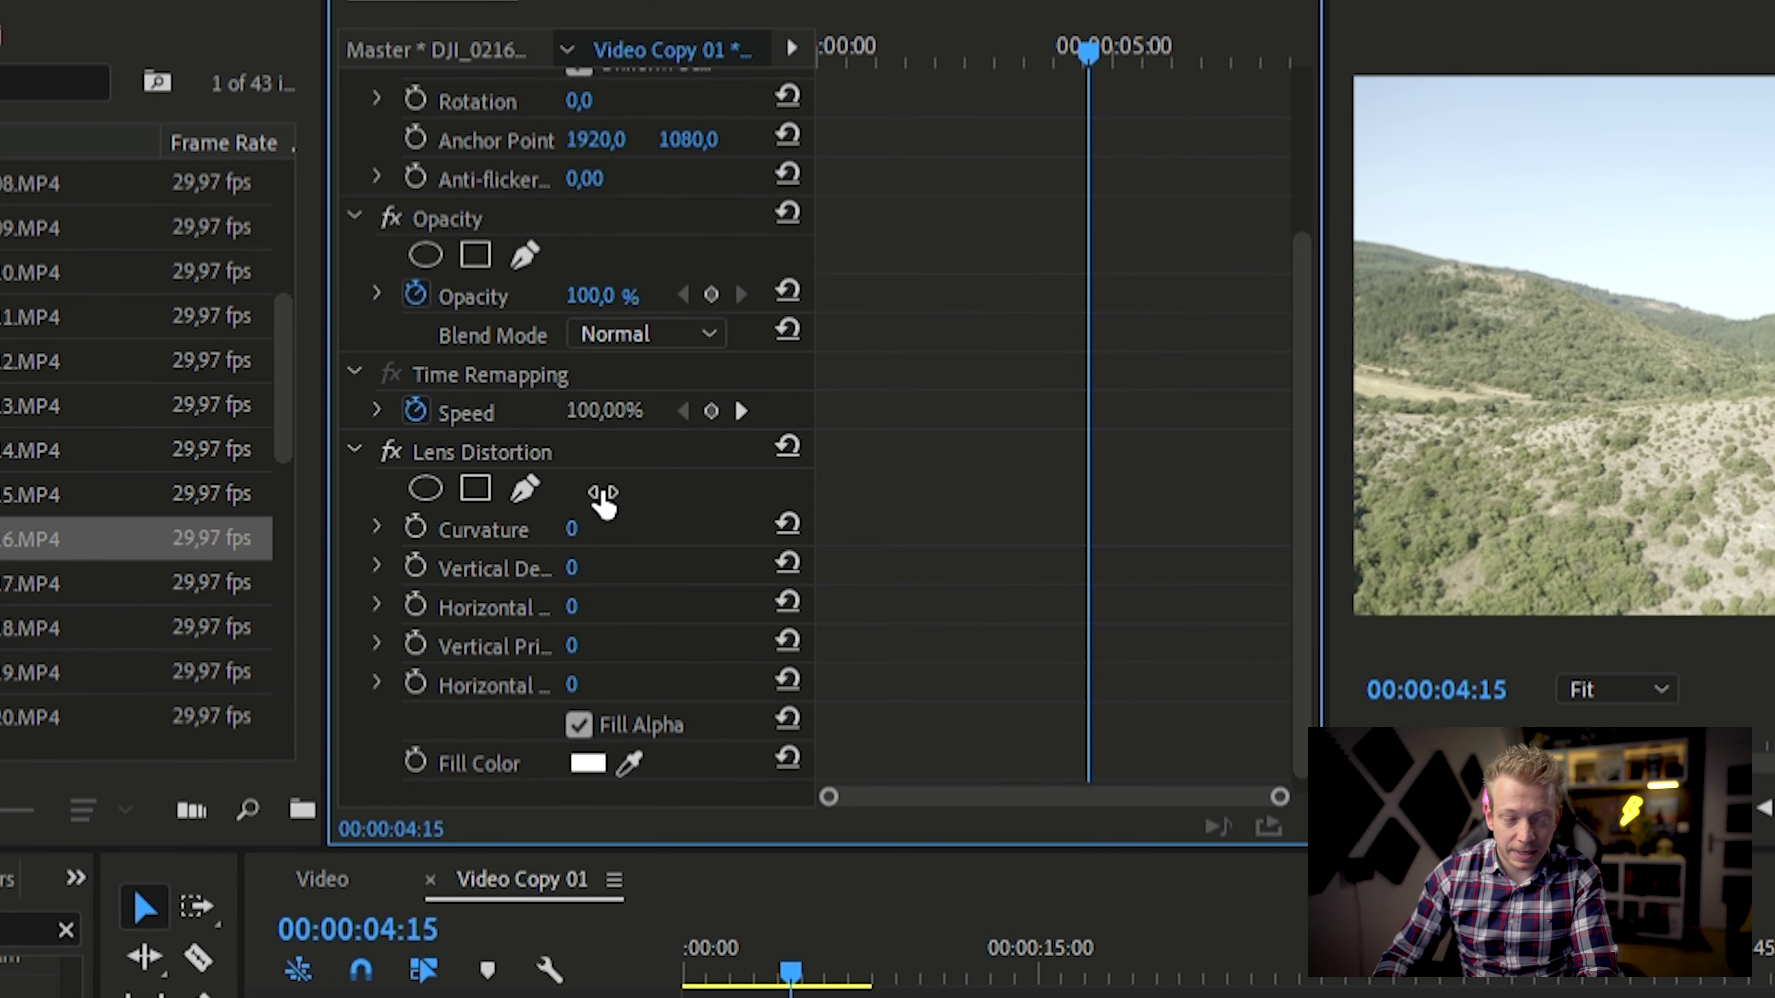
click(599, 518)
text(25)
key(Return)
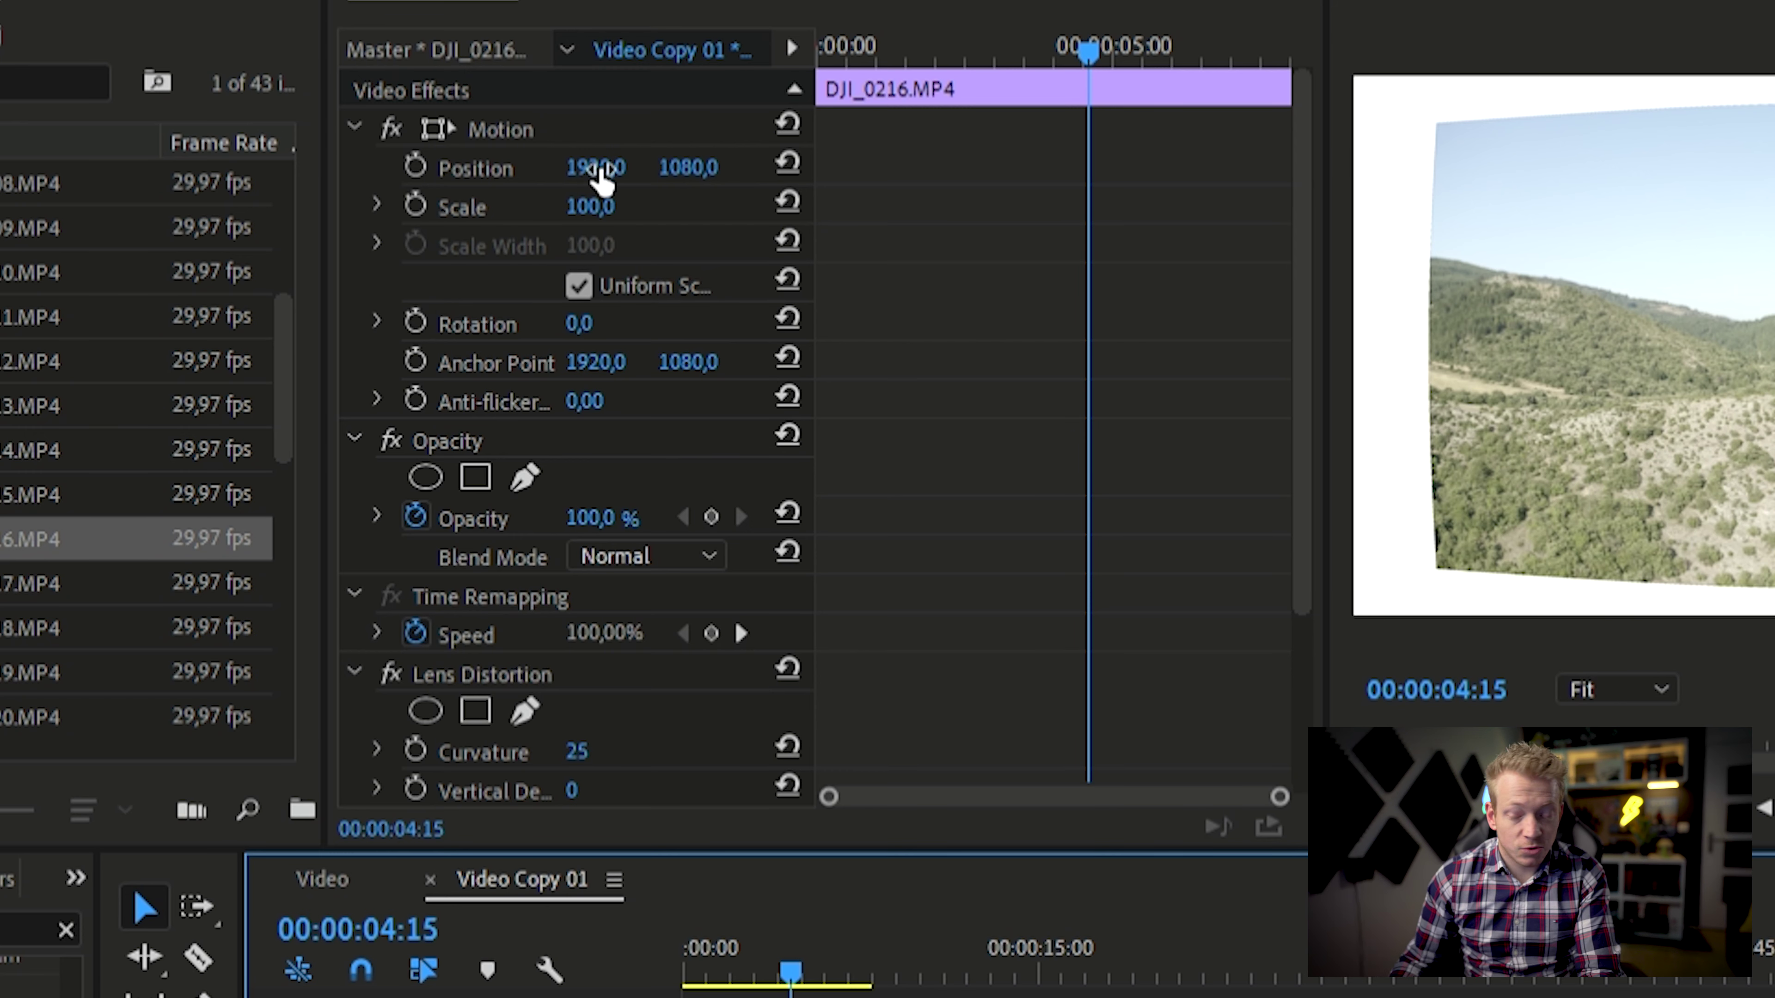
Set the drone clip's Motion Scale to 130
click(592, 206)
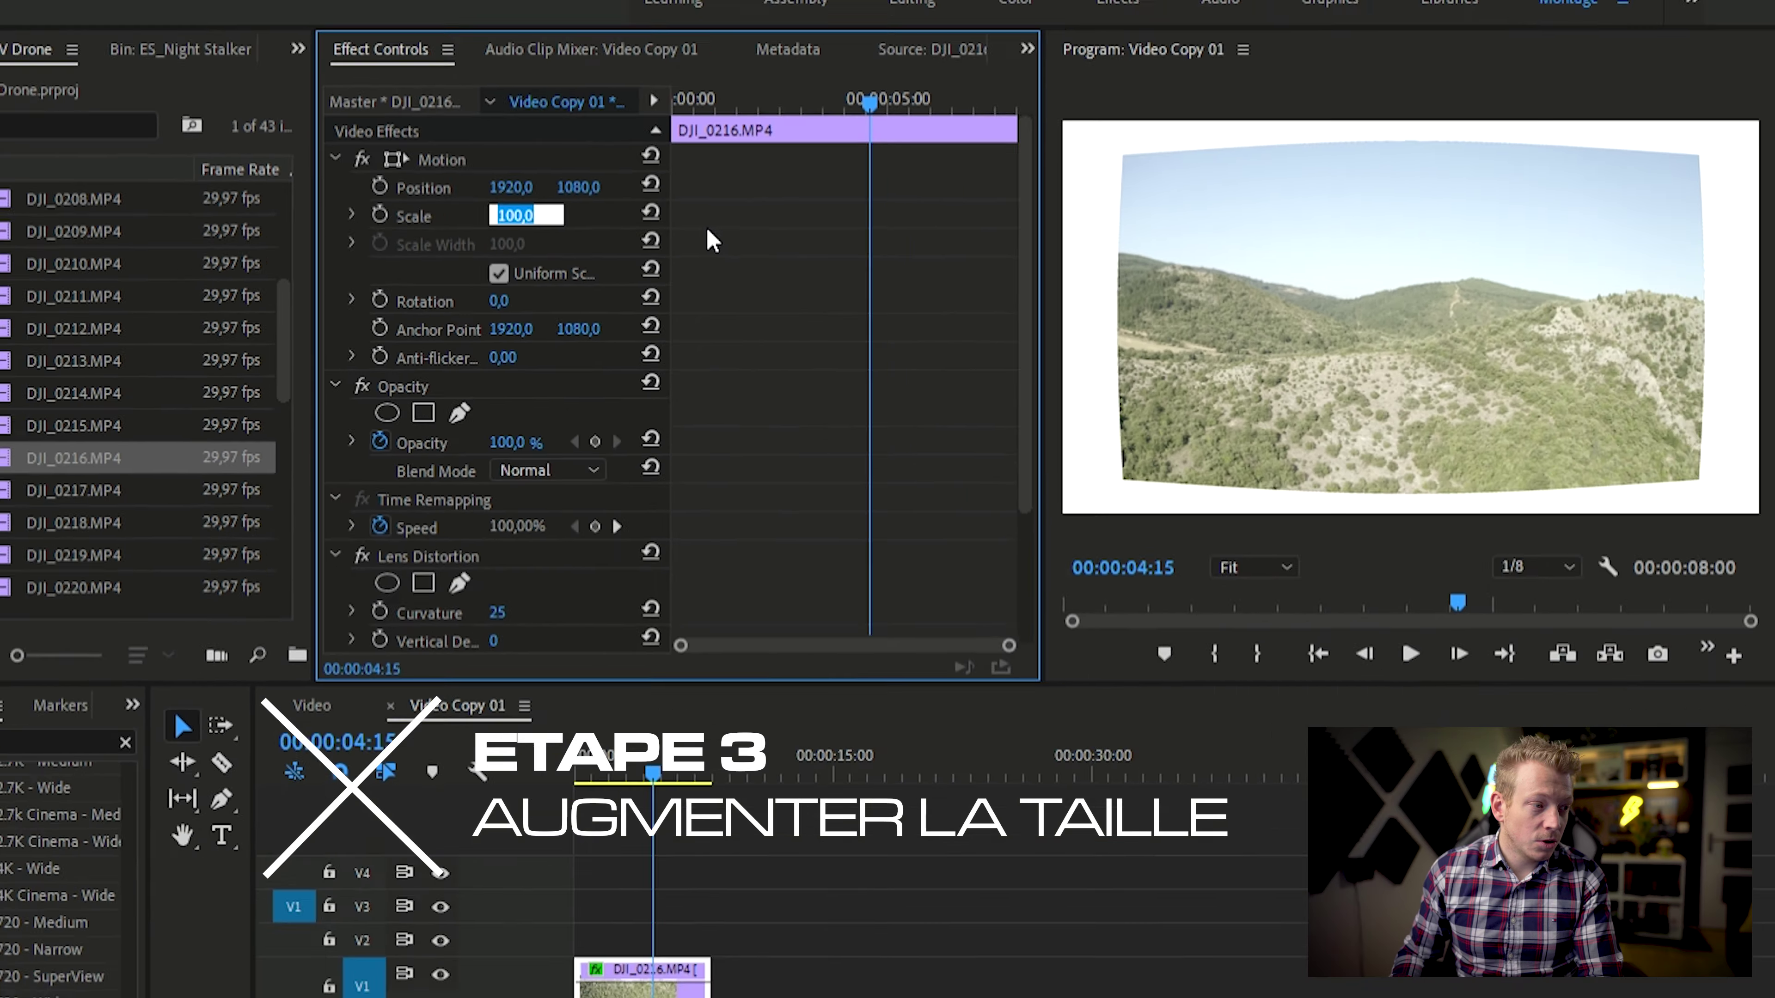
text(130)
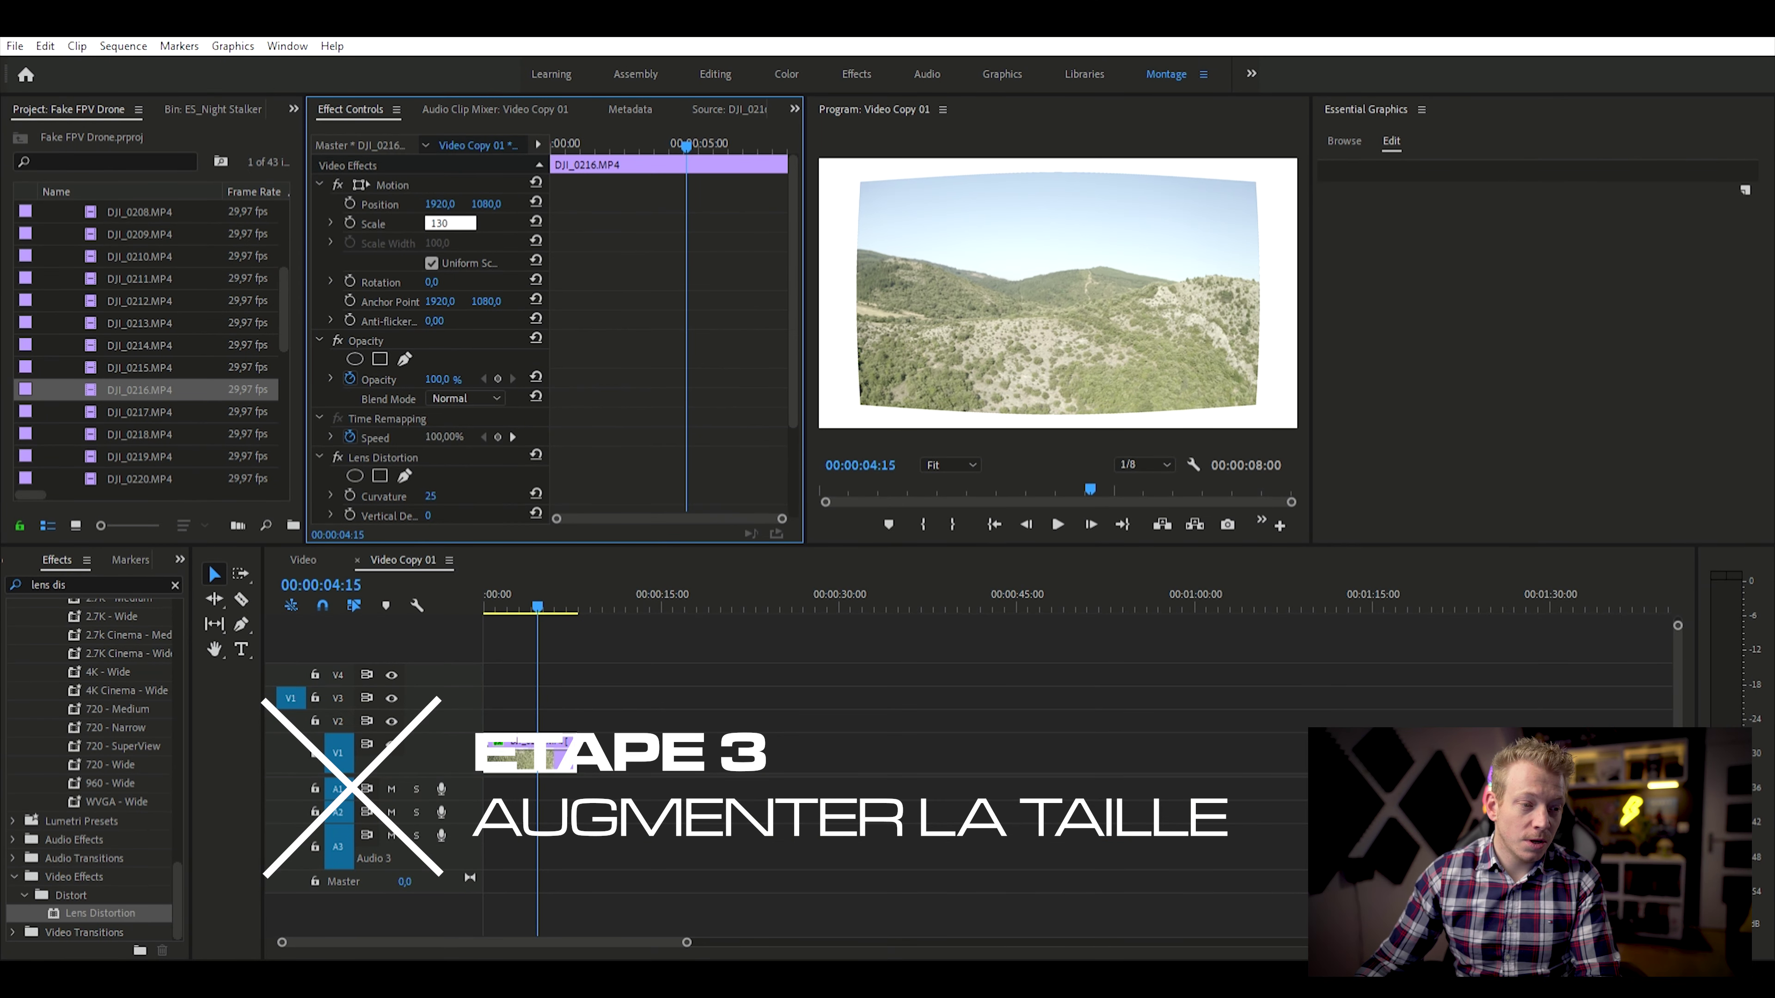
key(Return)
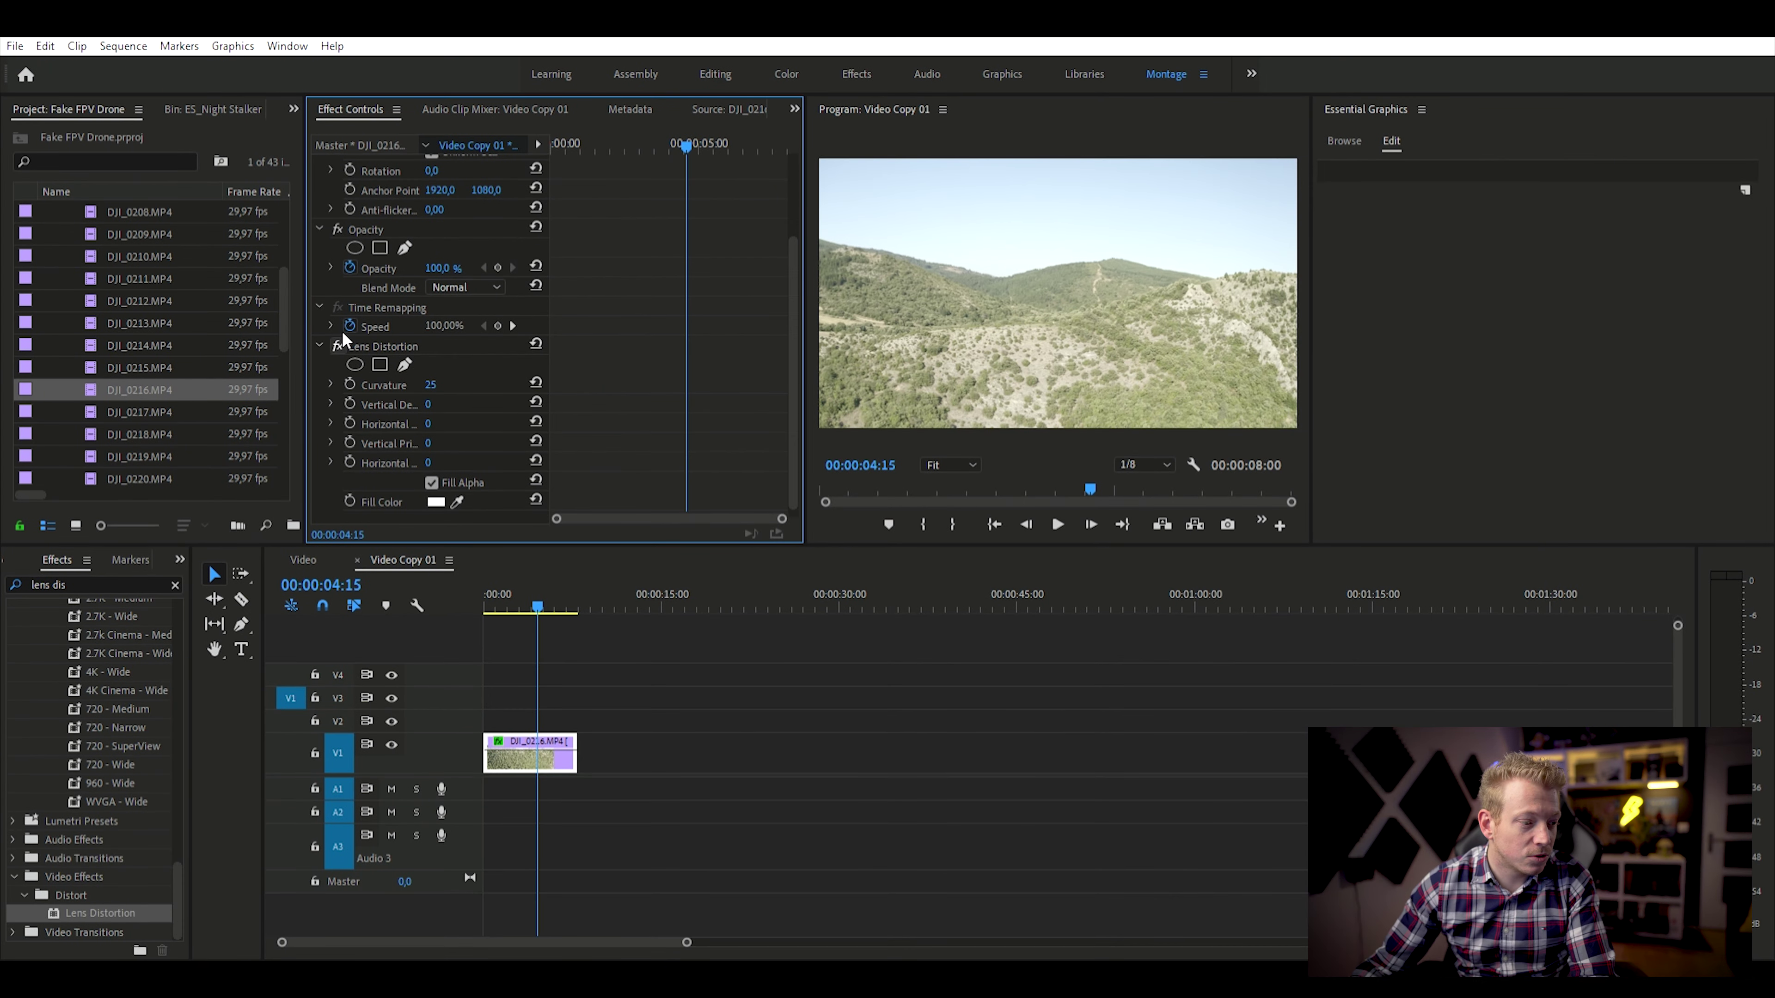
Test a rotation tilt on the clip, then reset Rotation to 0
scroll(343, 337, up, 3)
mouse_move(435, 281)
mouse_down()
mouse_move(465, 281)
mouse_move(432, 281)
mouse_up()
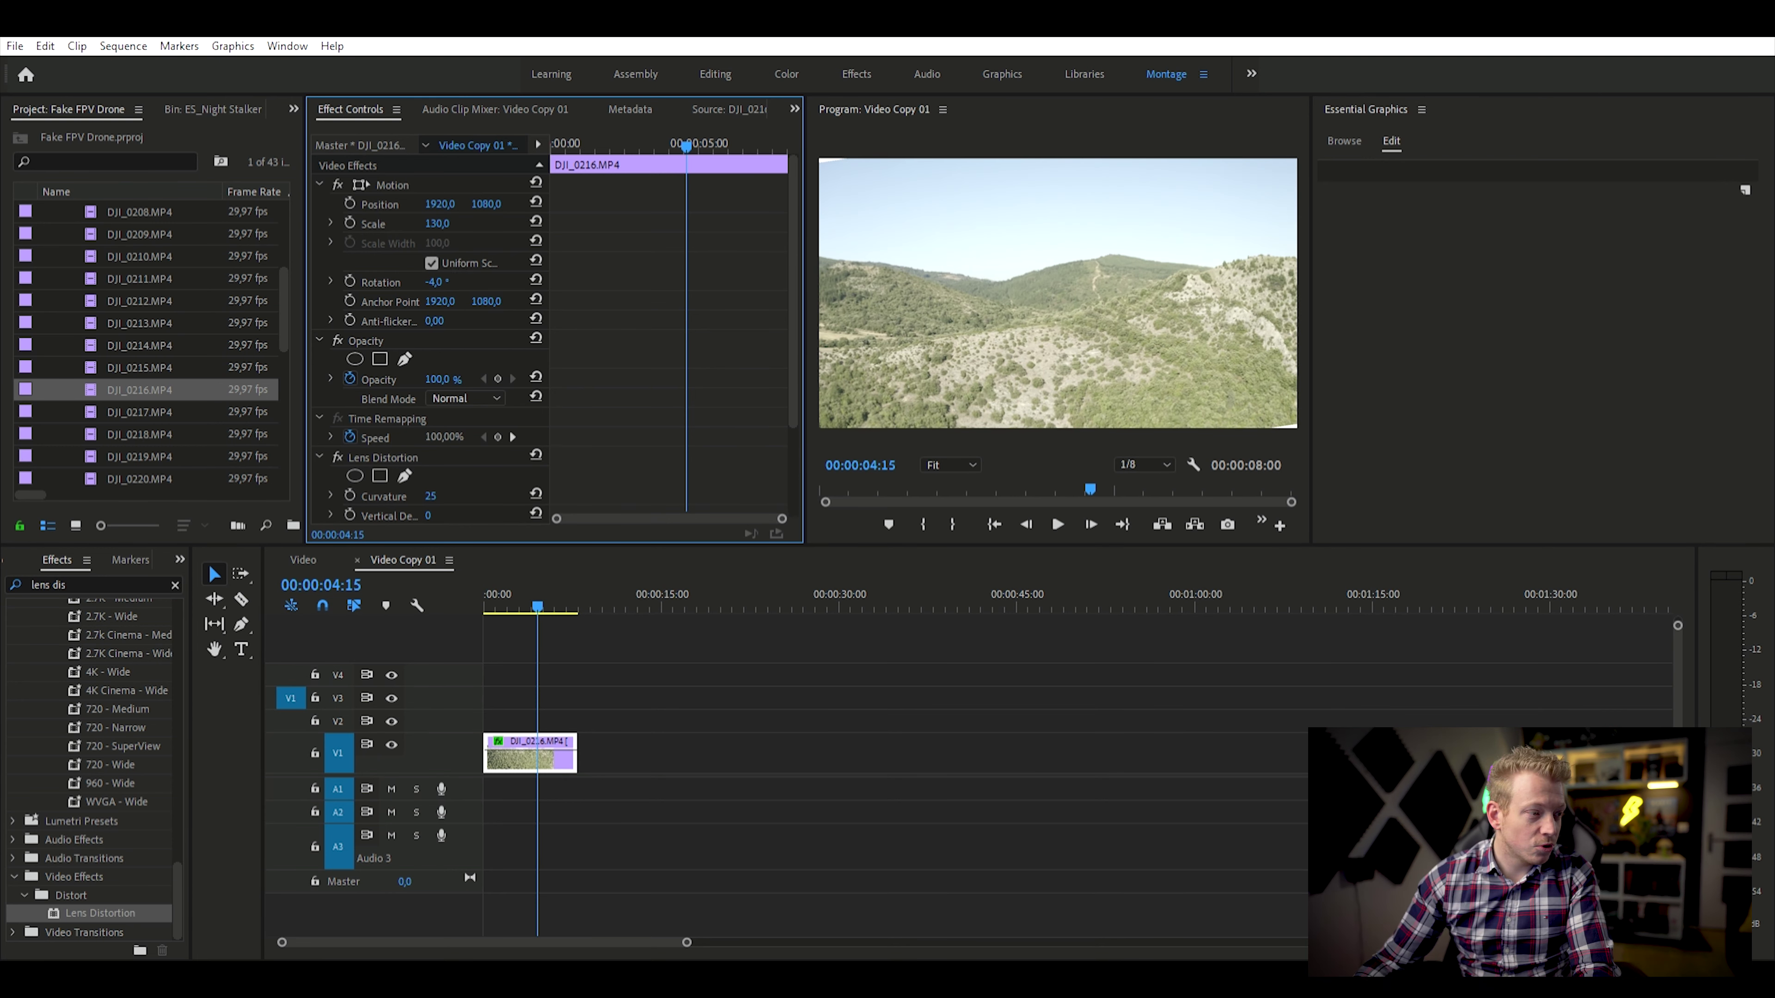
text(0)
key(Return)
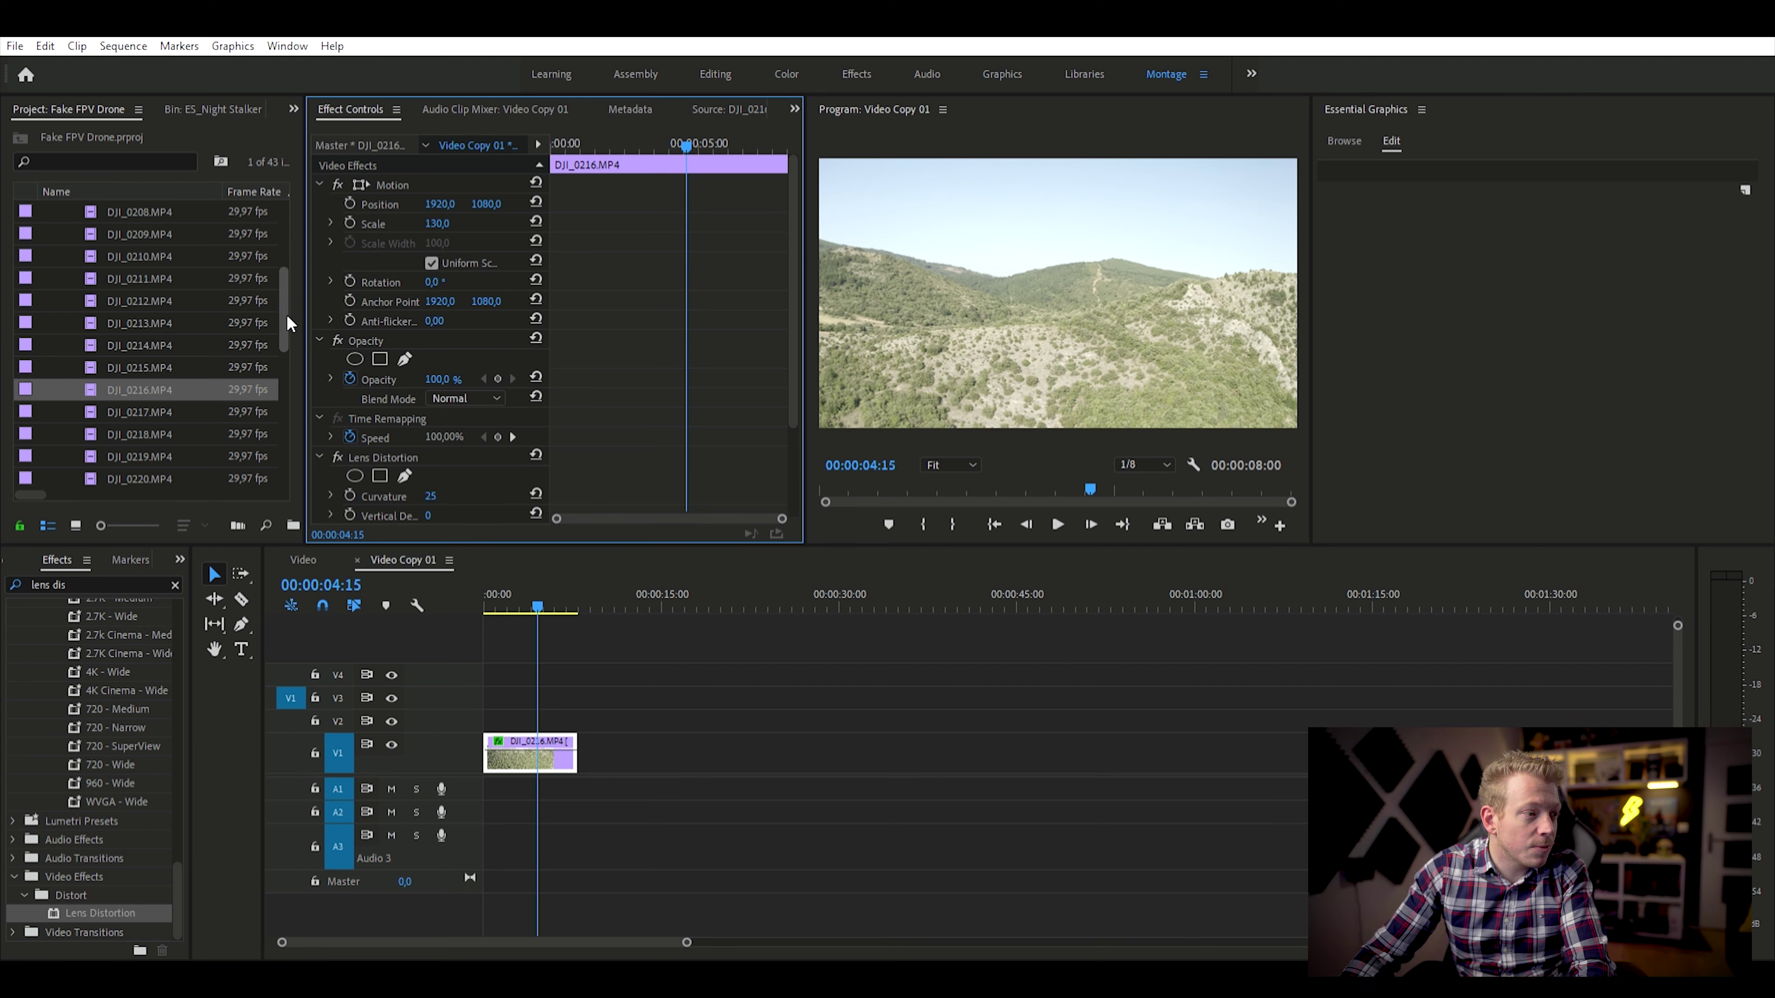
Add the 2.35widescreen.png letterbox above the drone clip and scale it to 200
drag(287, 323, 274, 245)
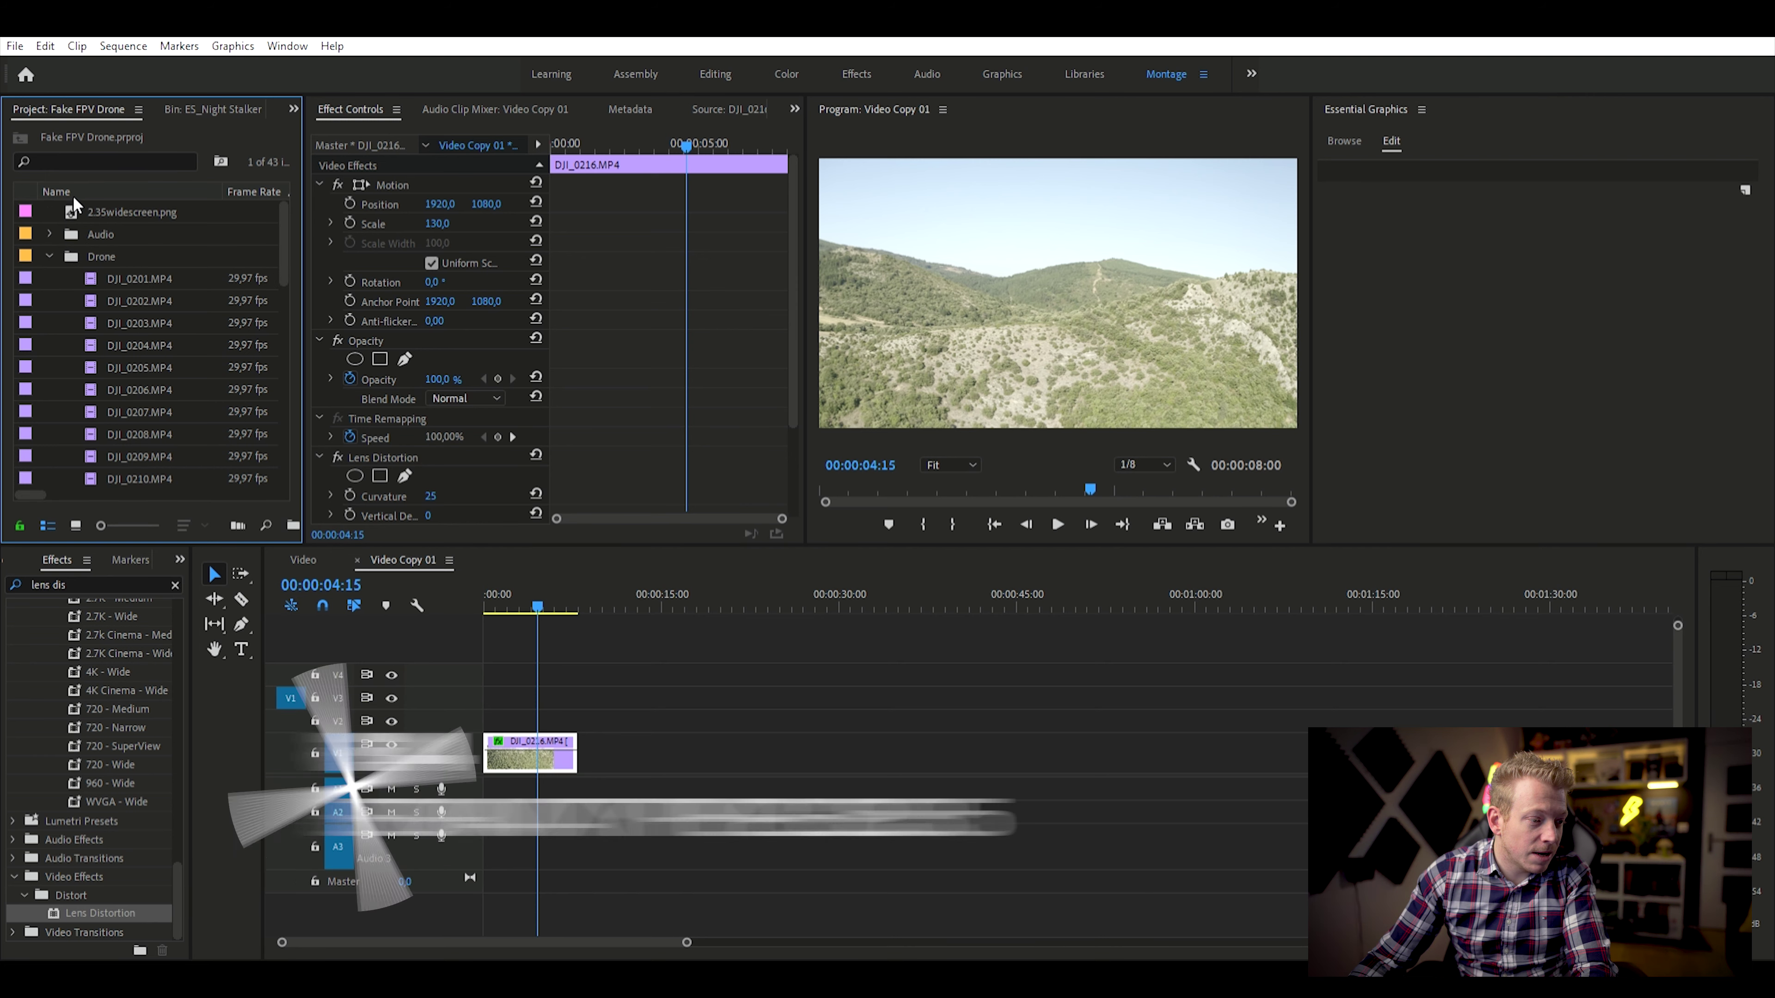
drag(73, 212, 686, 710)
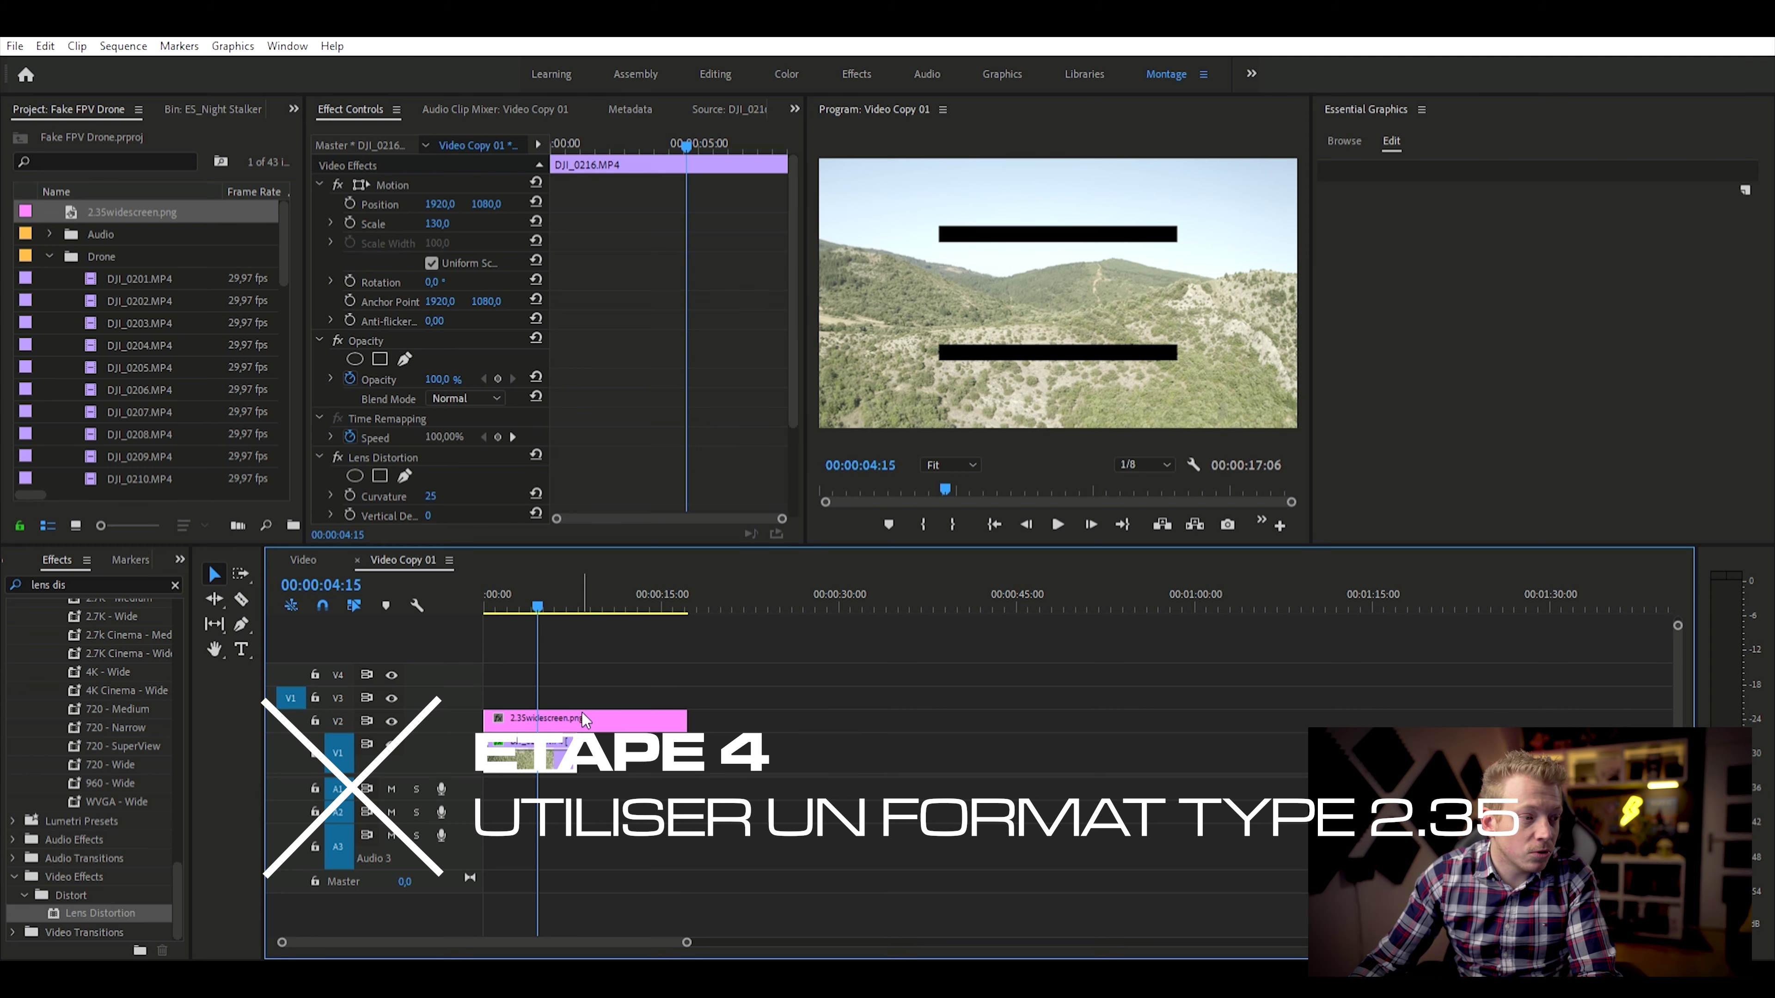
click(504, 708)
click(437, 223)
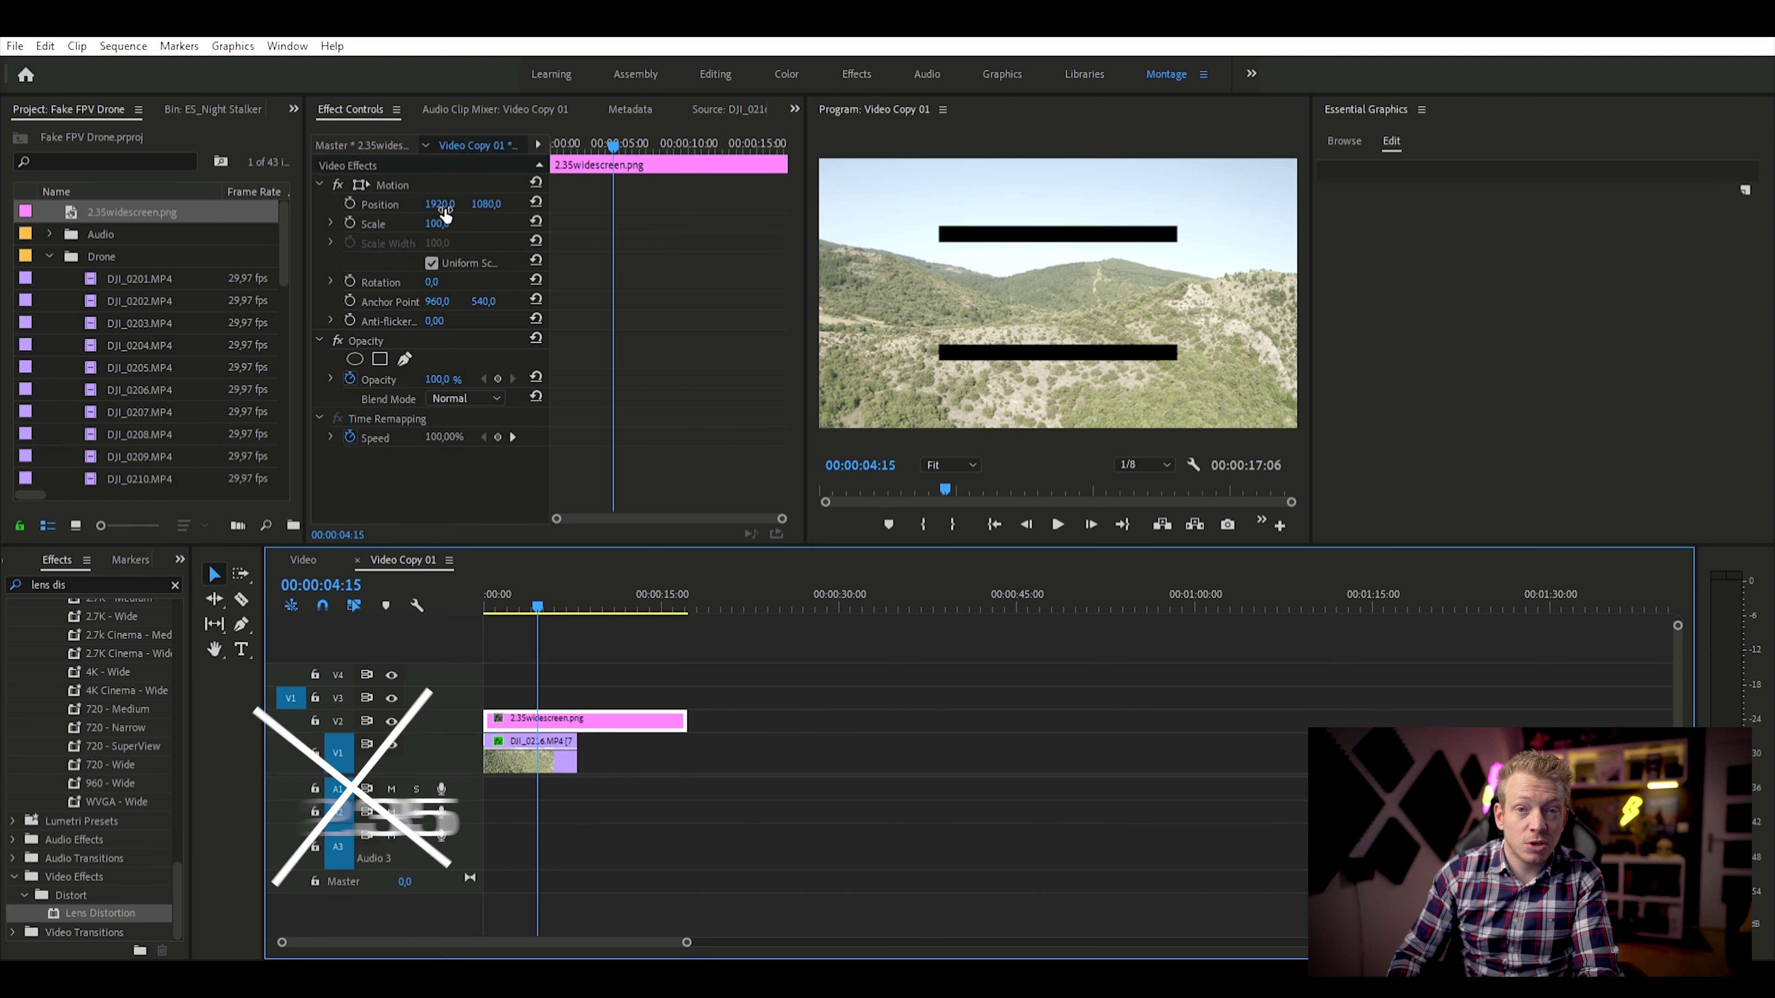
text(200)
key(Return)
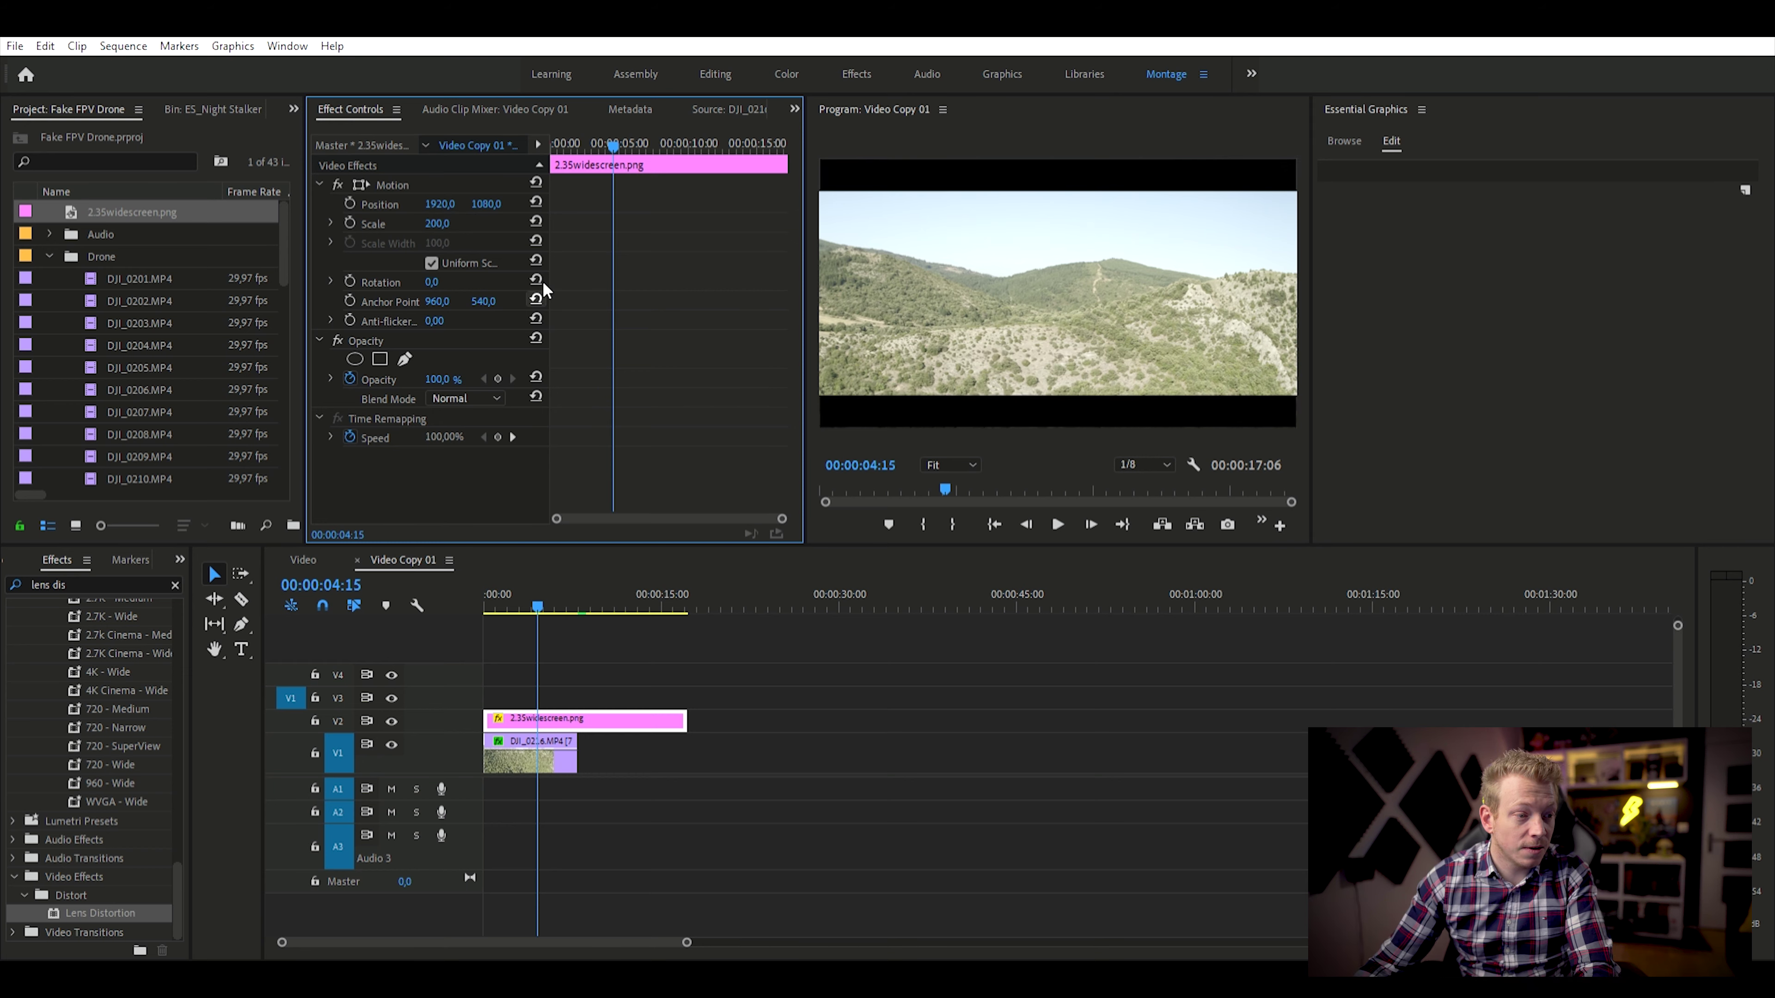
Delete the leftover 2.35widescreen.png piece on V2
click(531, 759)
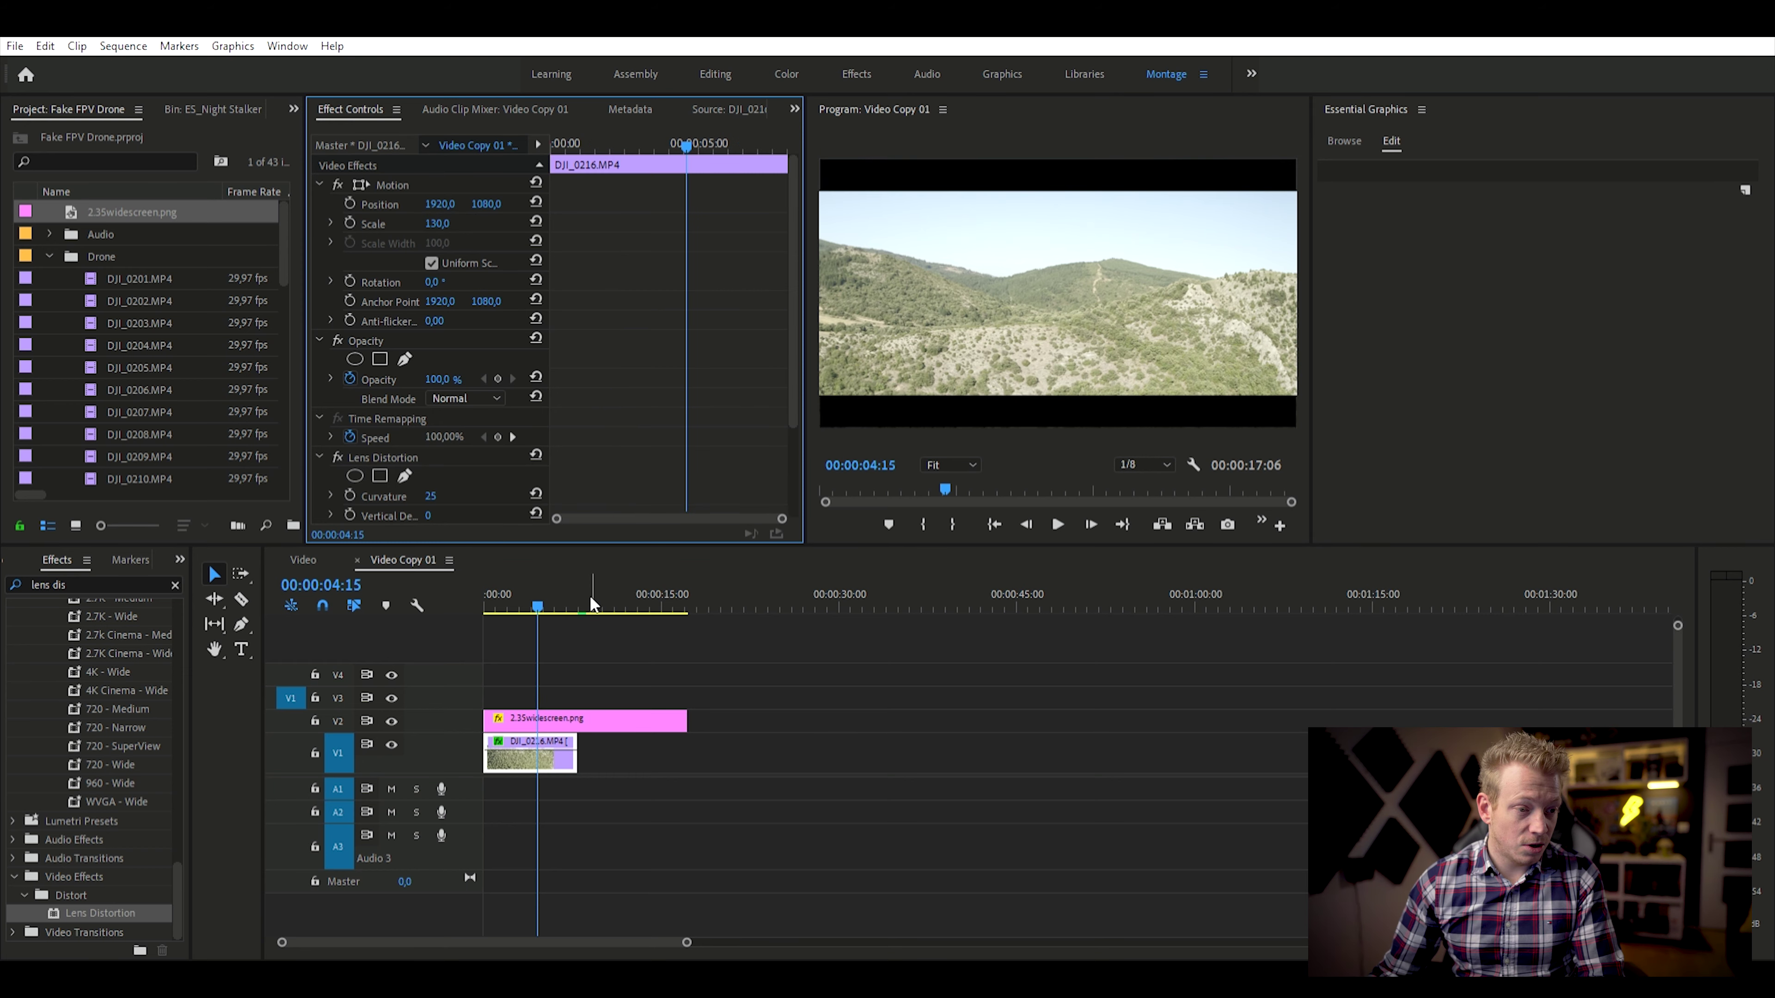
click(725, 698)
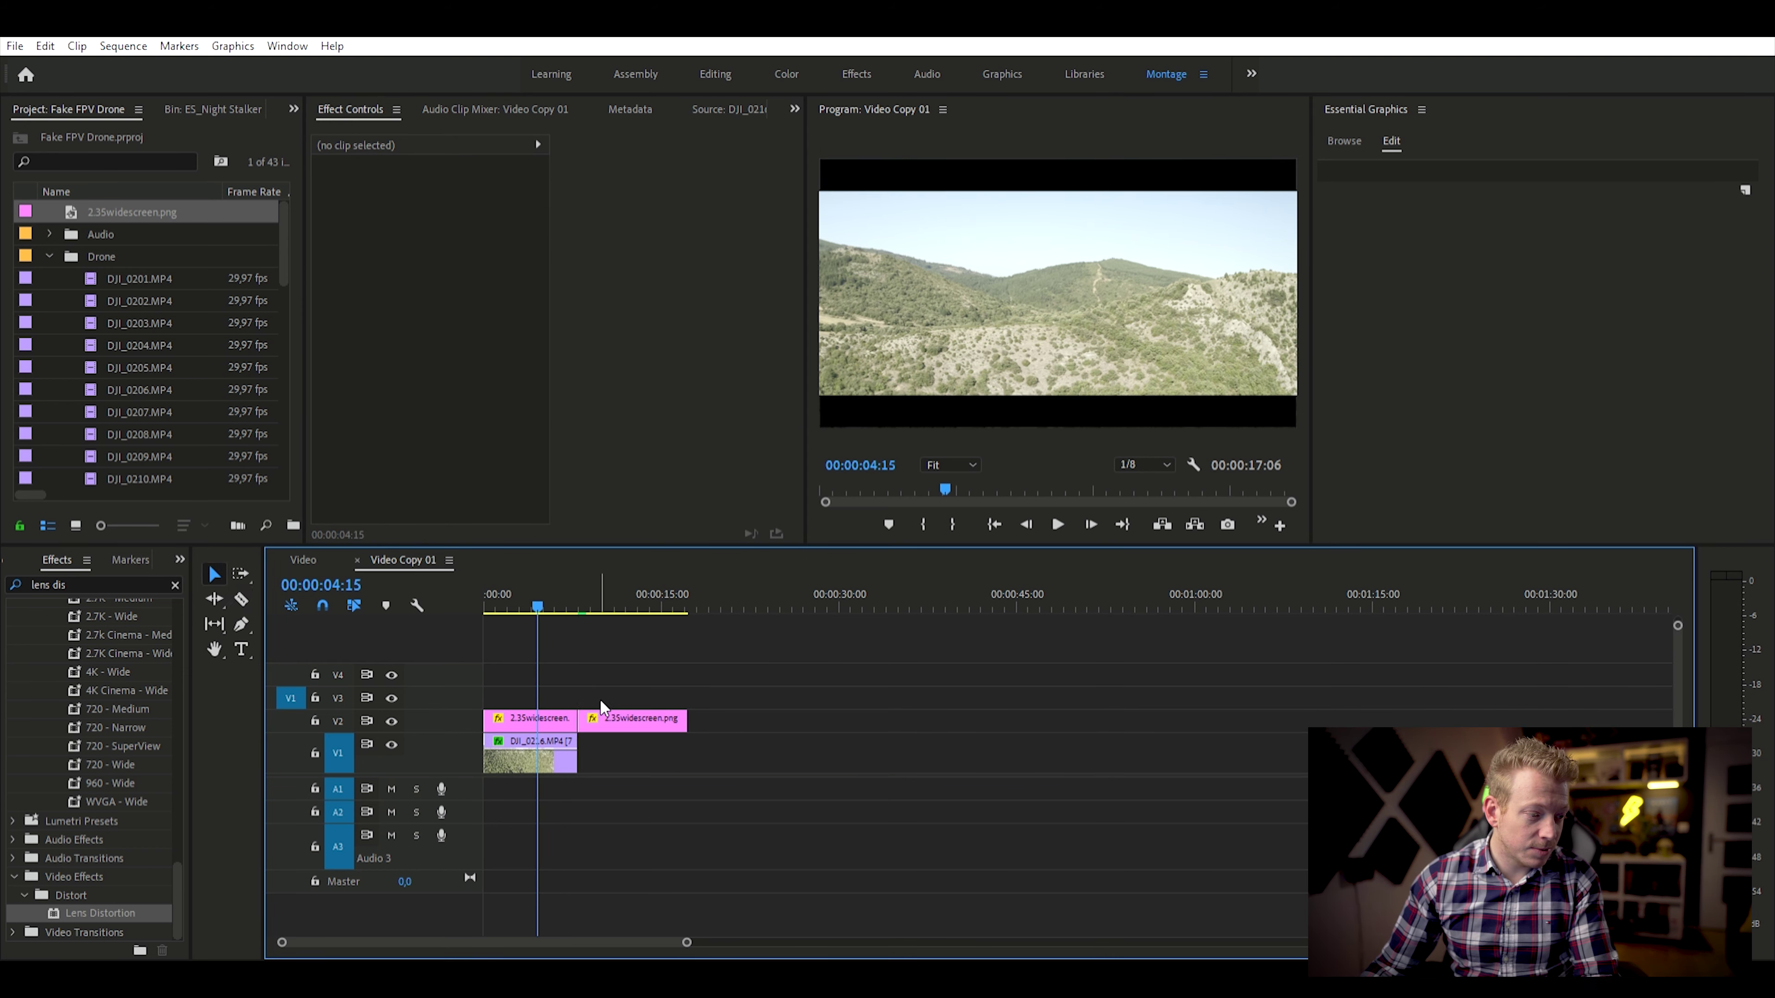
click(605, 718)
key(Delete)
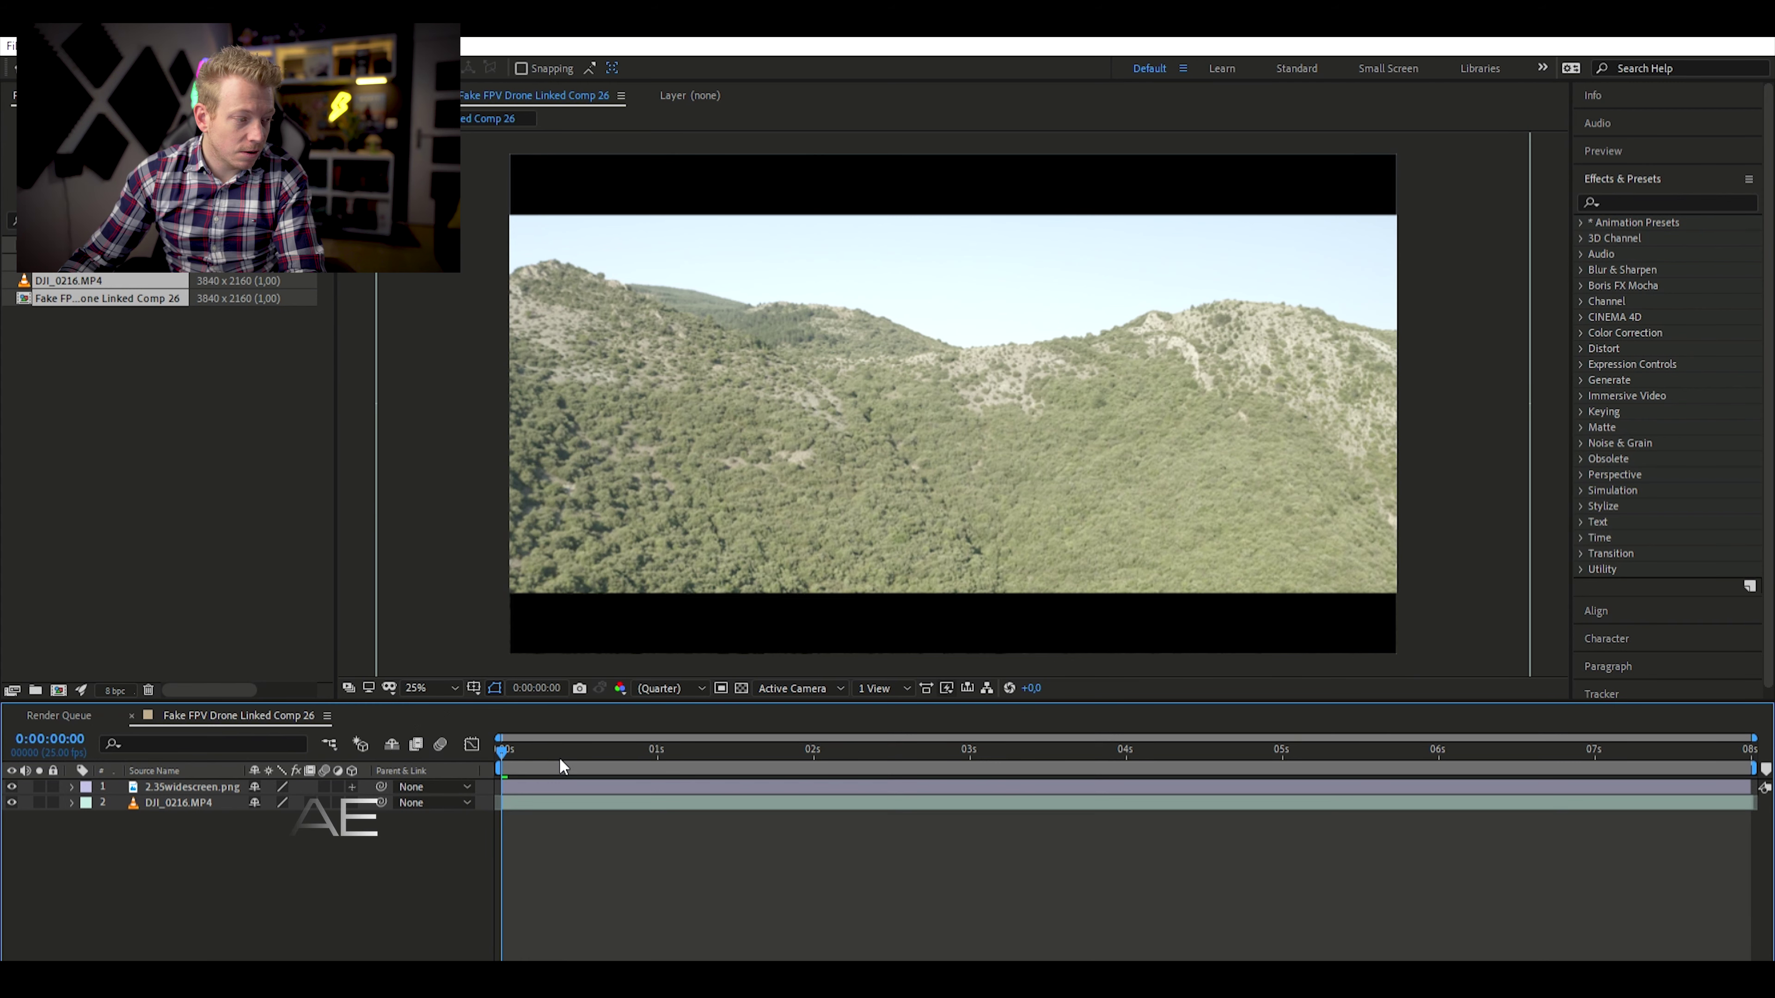
Preview the comp and set a starting 0° Rotation keyframe on DJI_0216 at 0:00:02:20
click(739, 737)
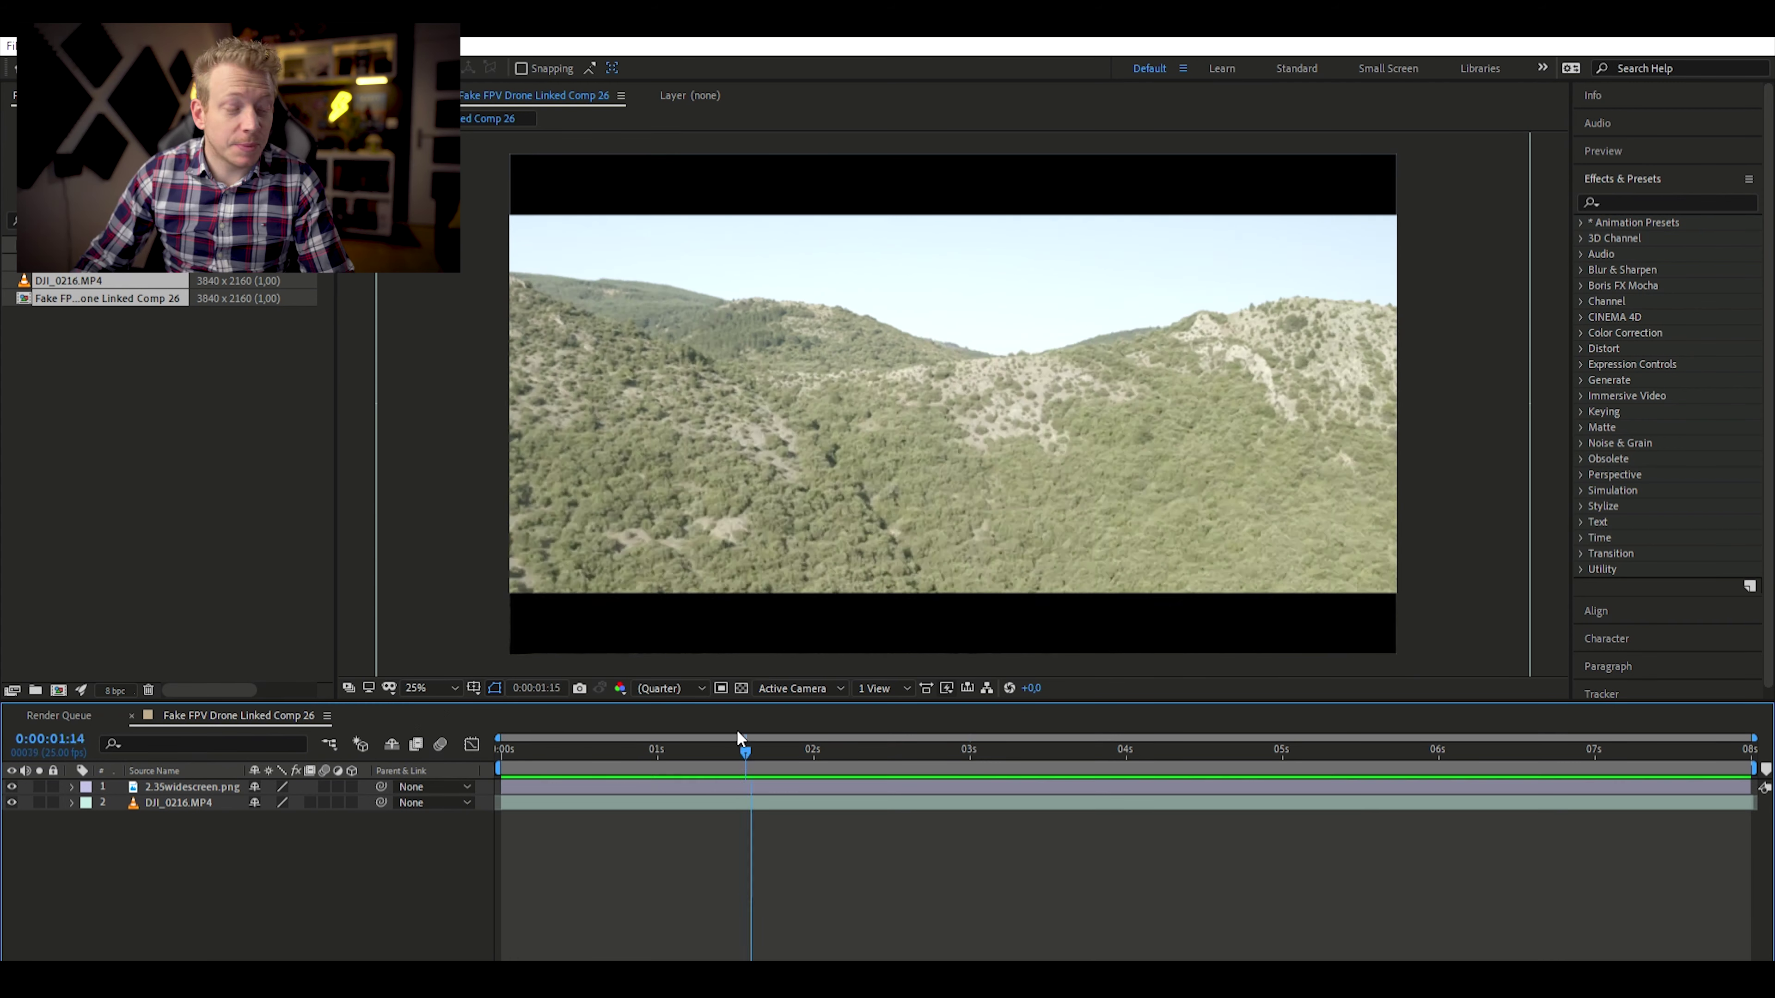
key(Home)
key(space)
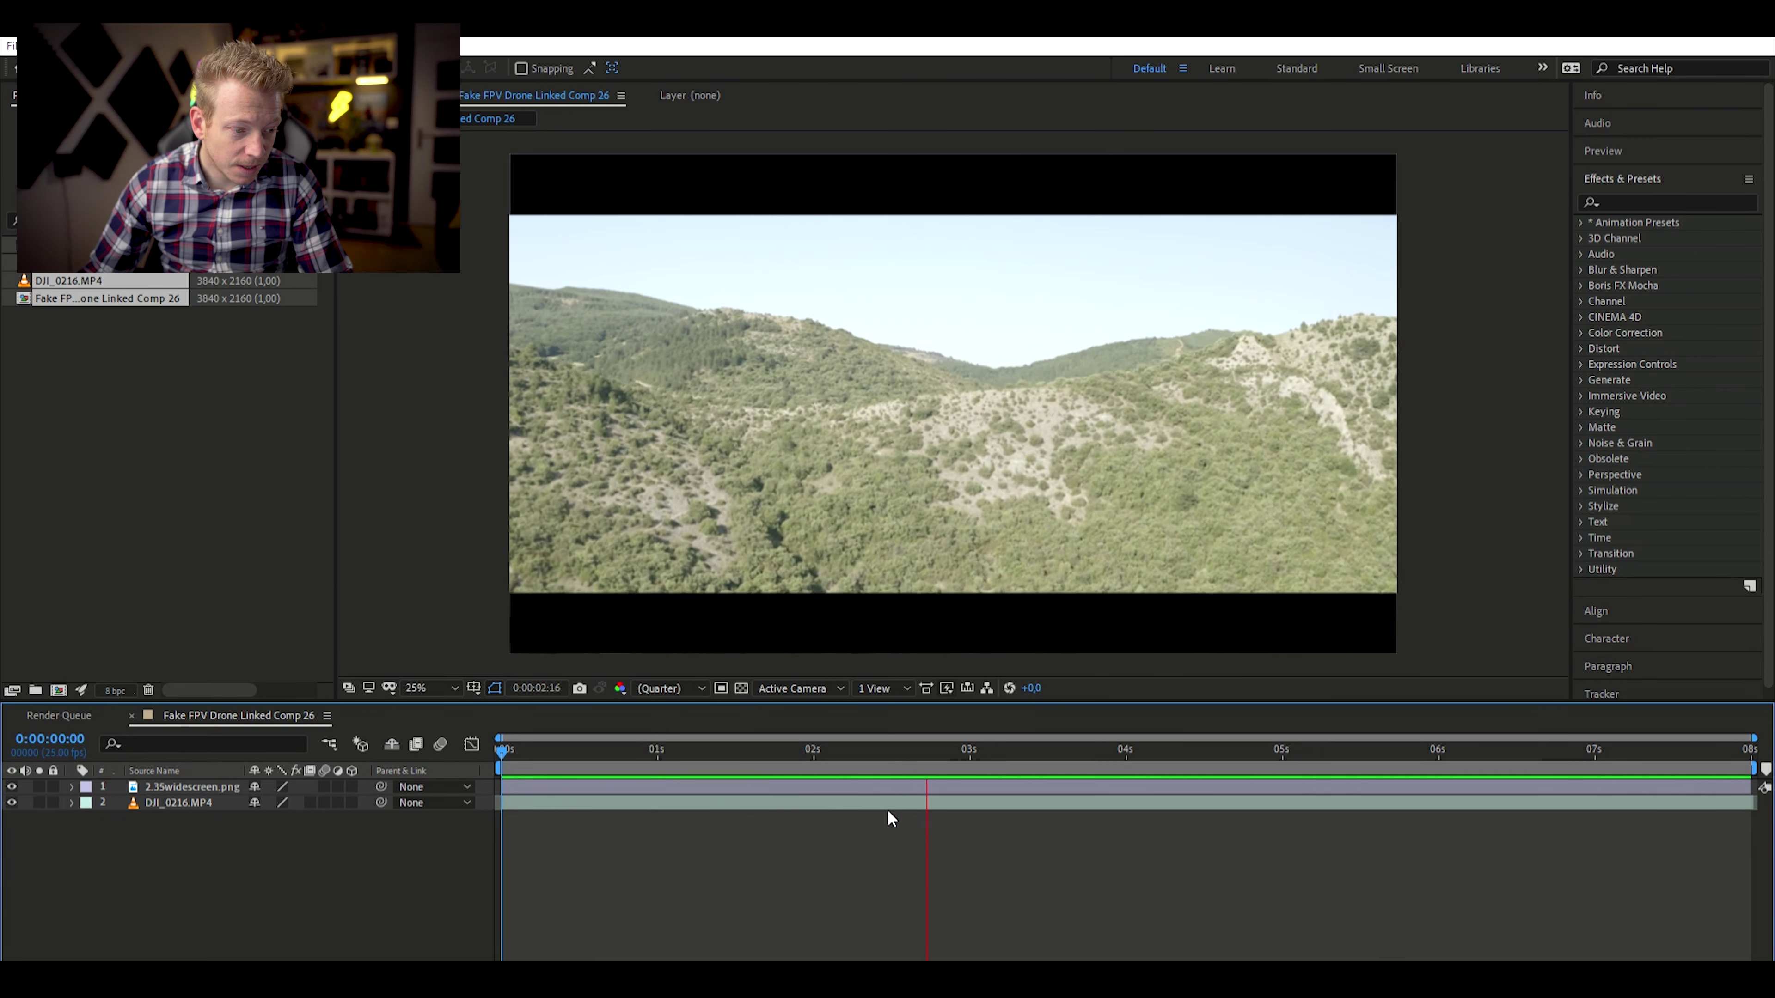
drag(1019, 742, 981, 780)
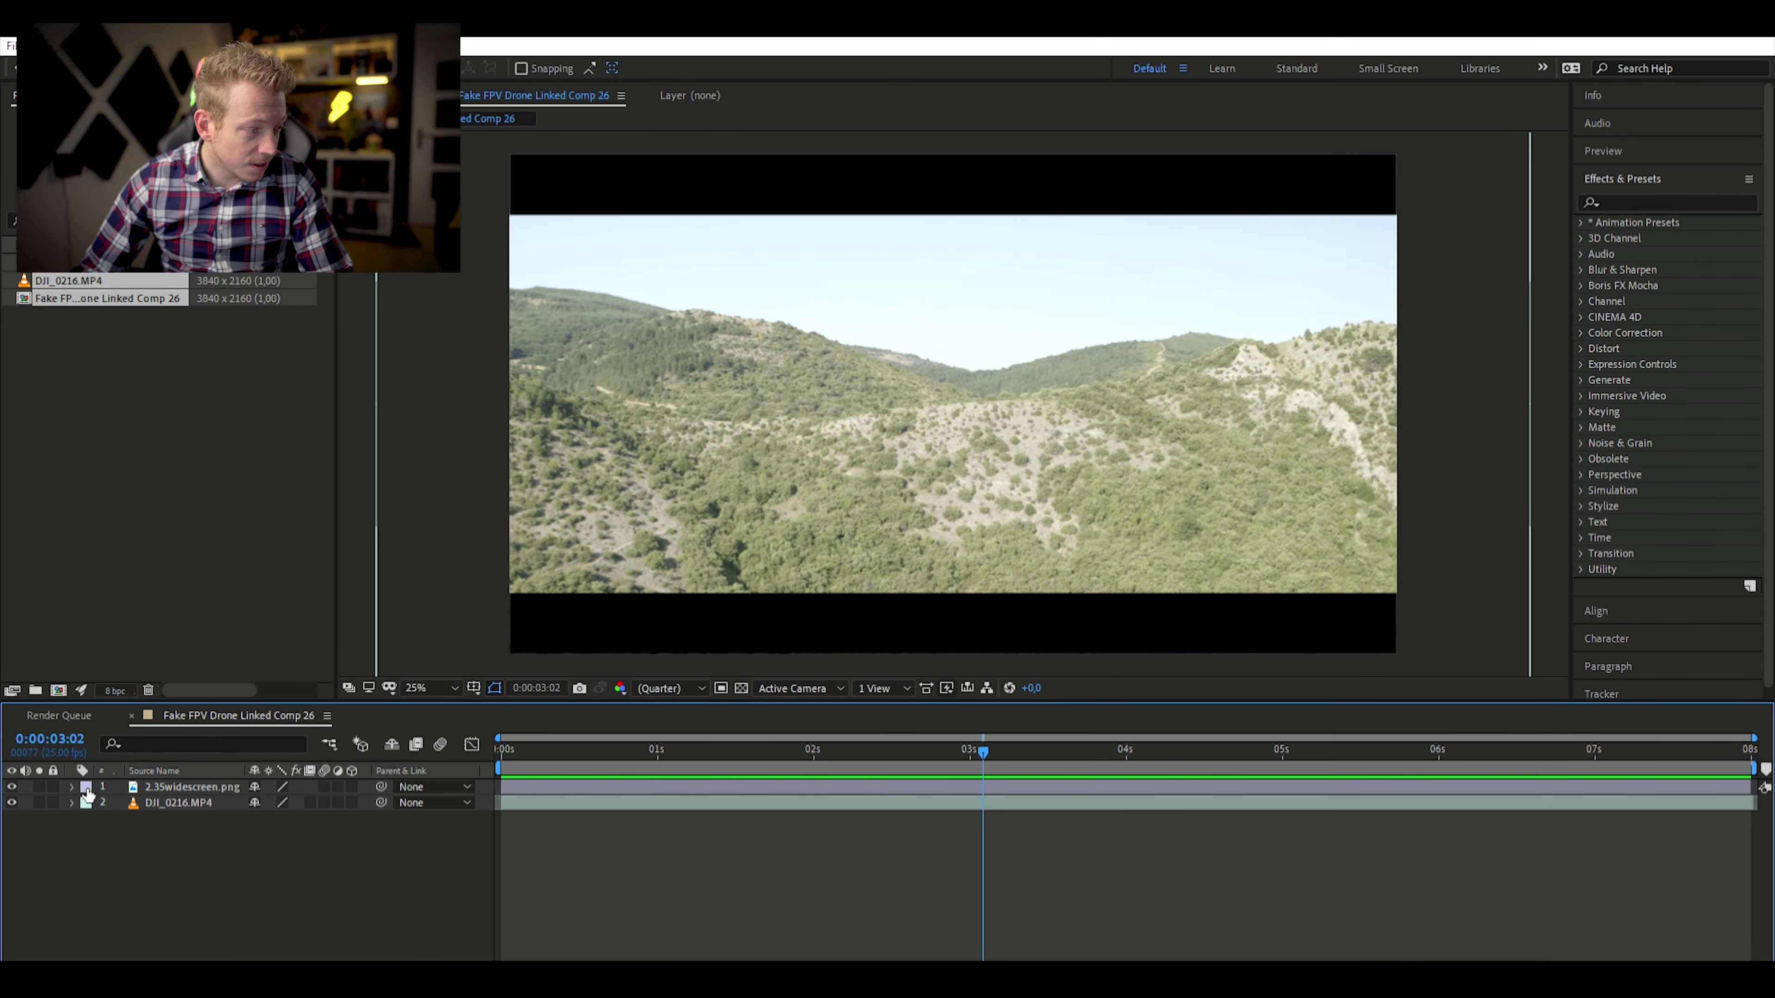
click(88, 816)
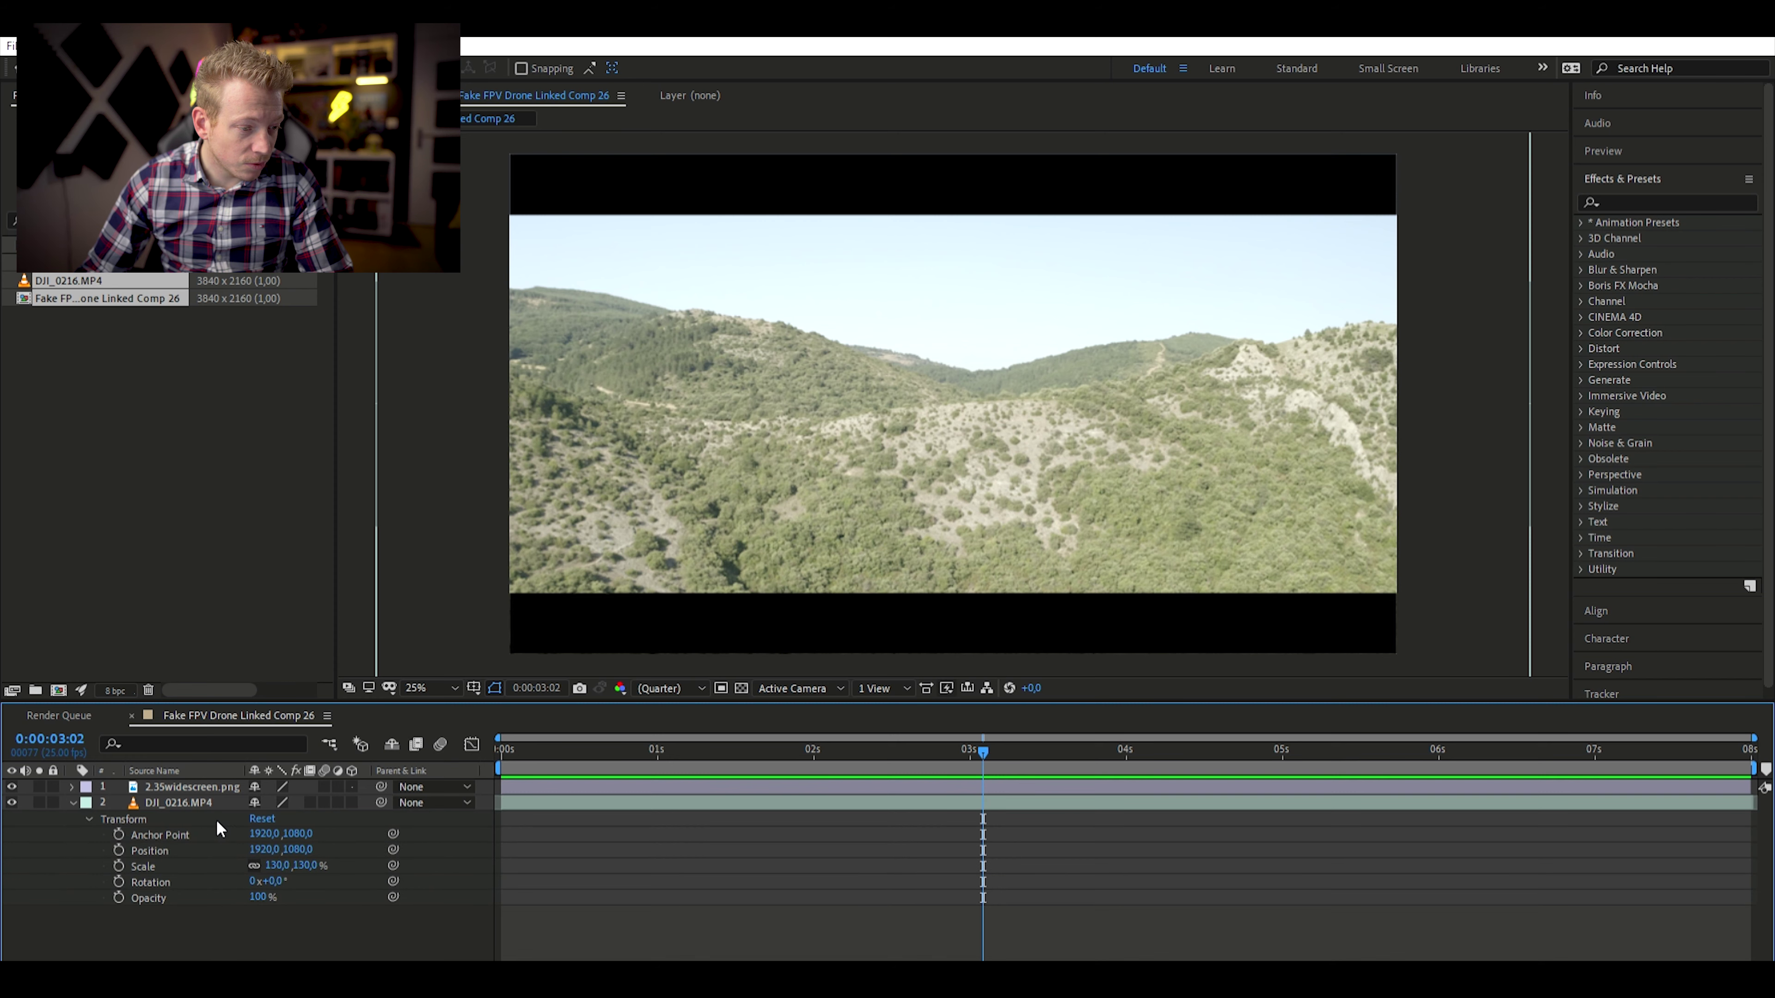
click(1020, 747)
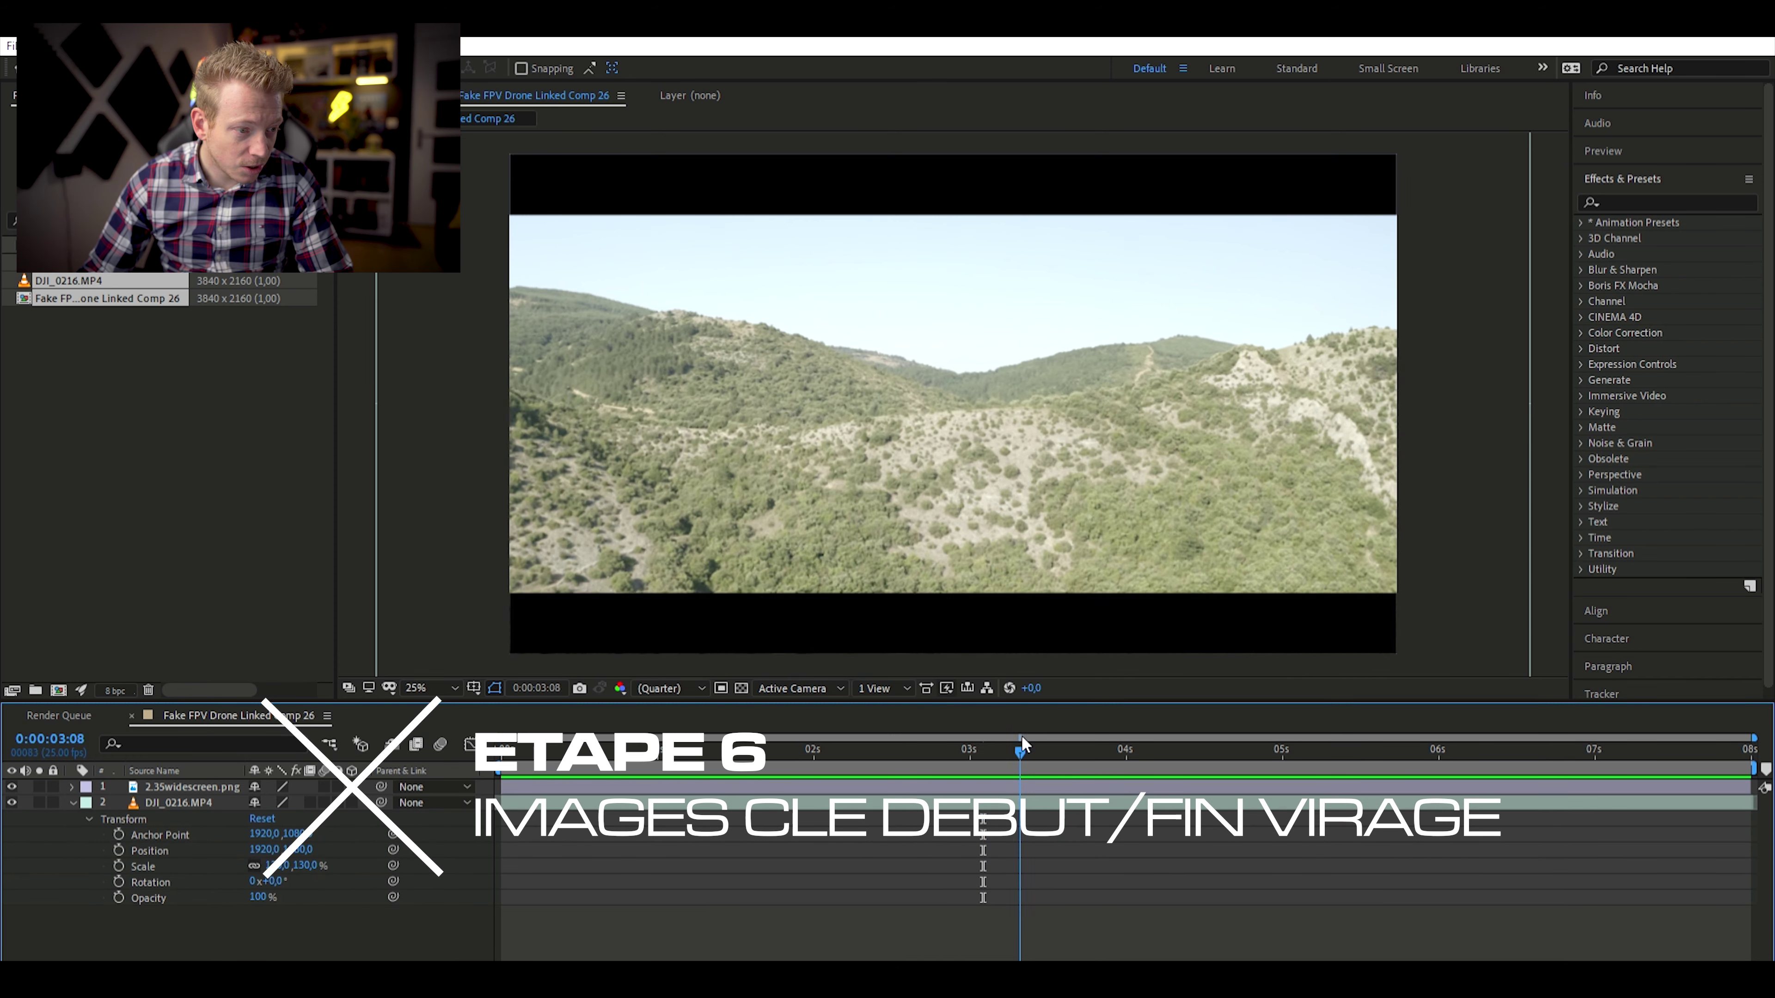
drag(1023, 747, 938, 769)
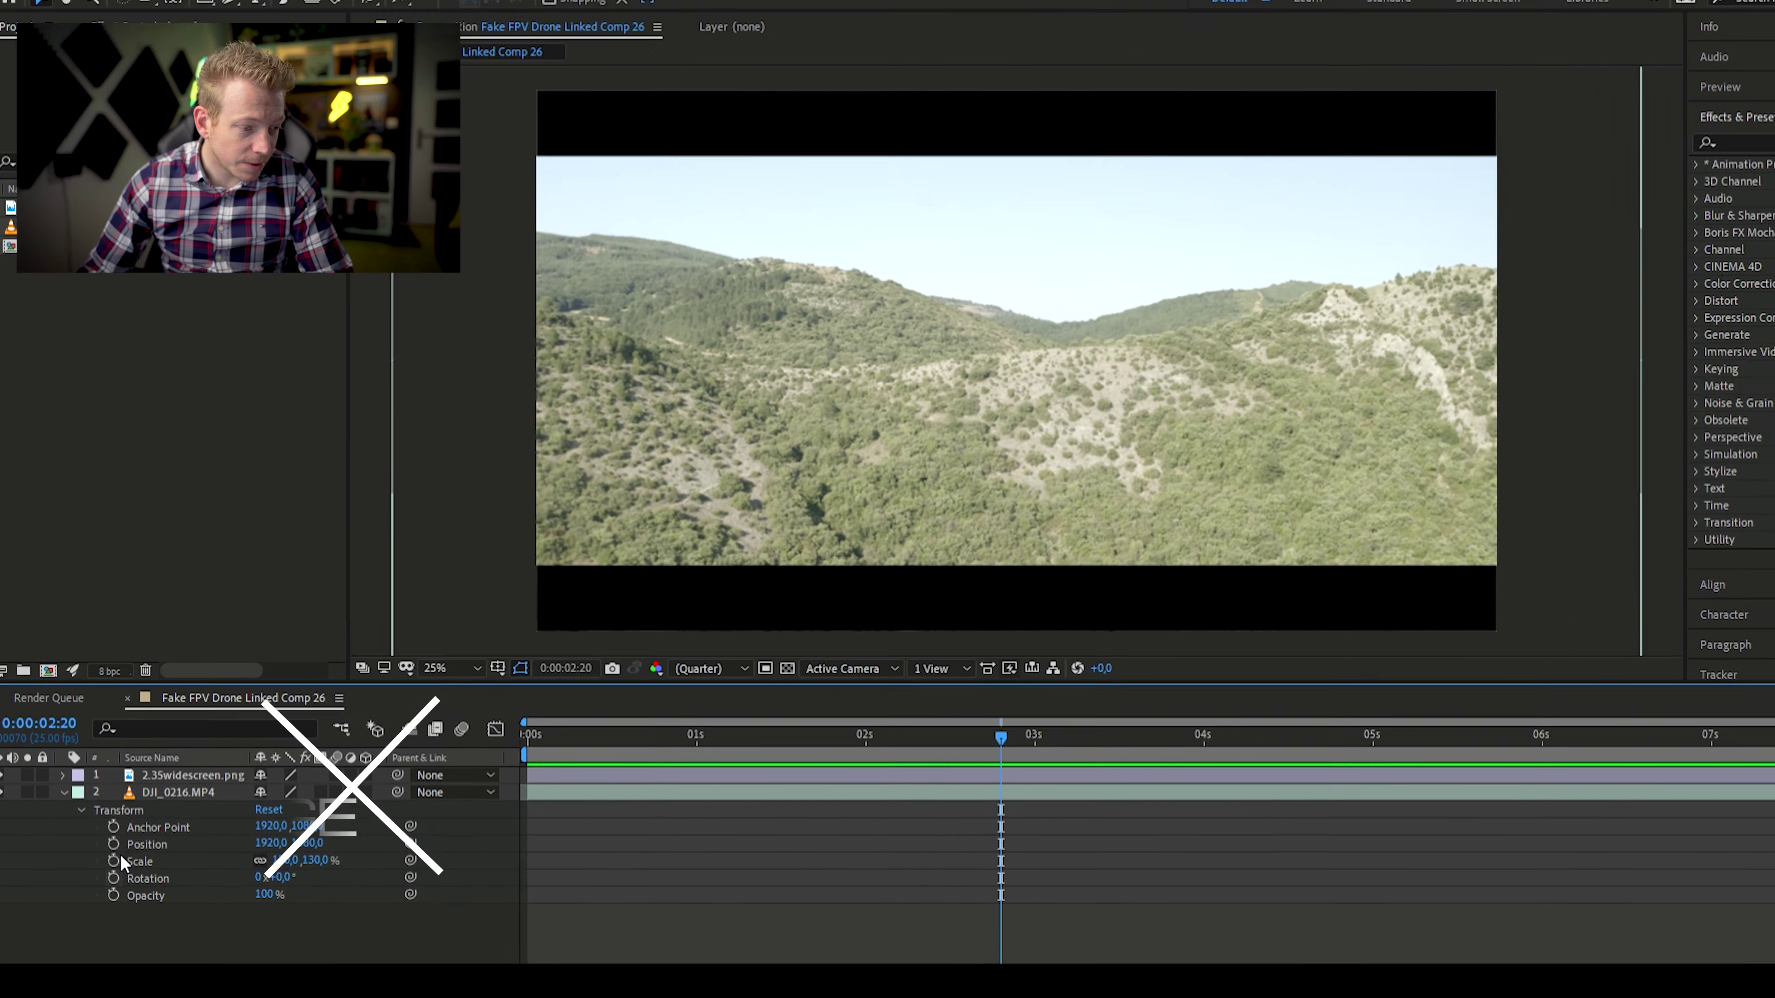
click(113, 878)
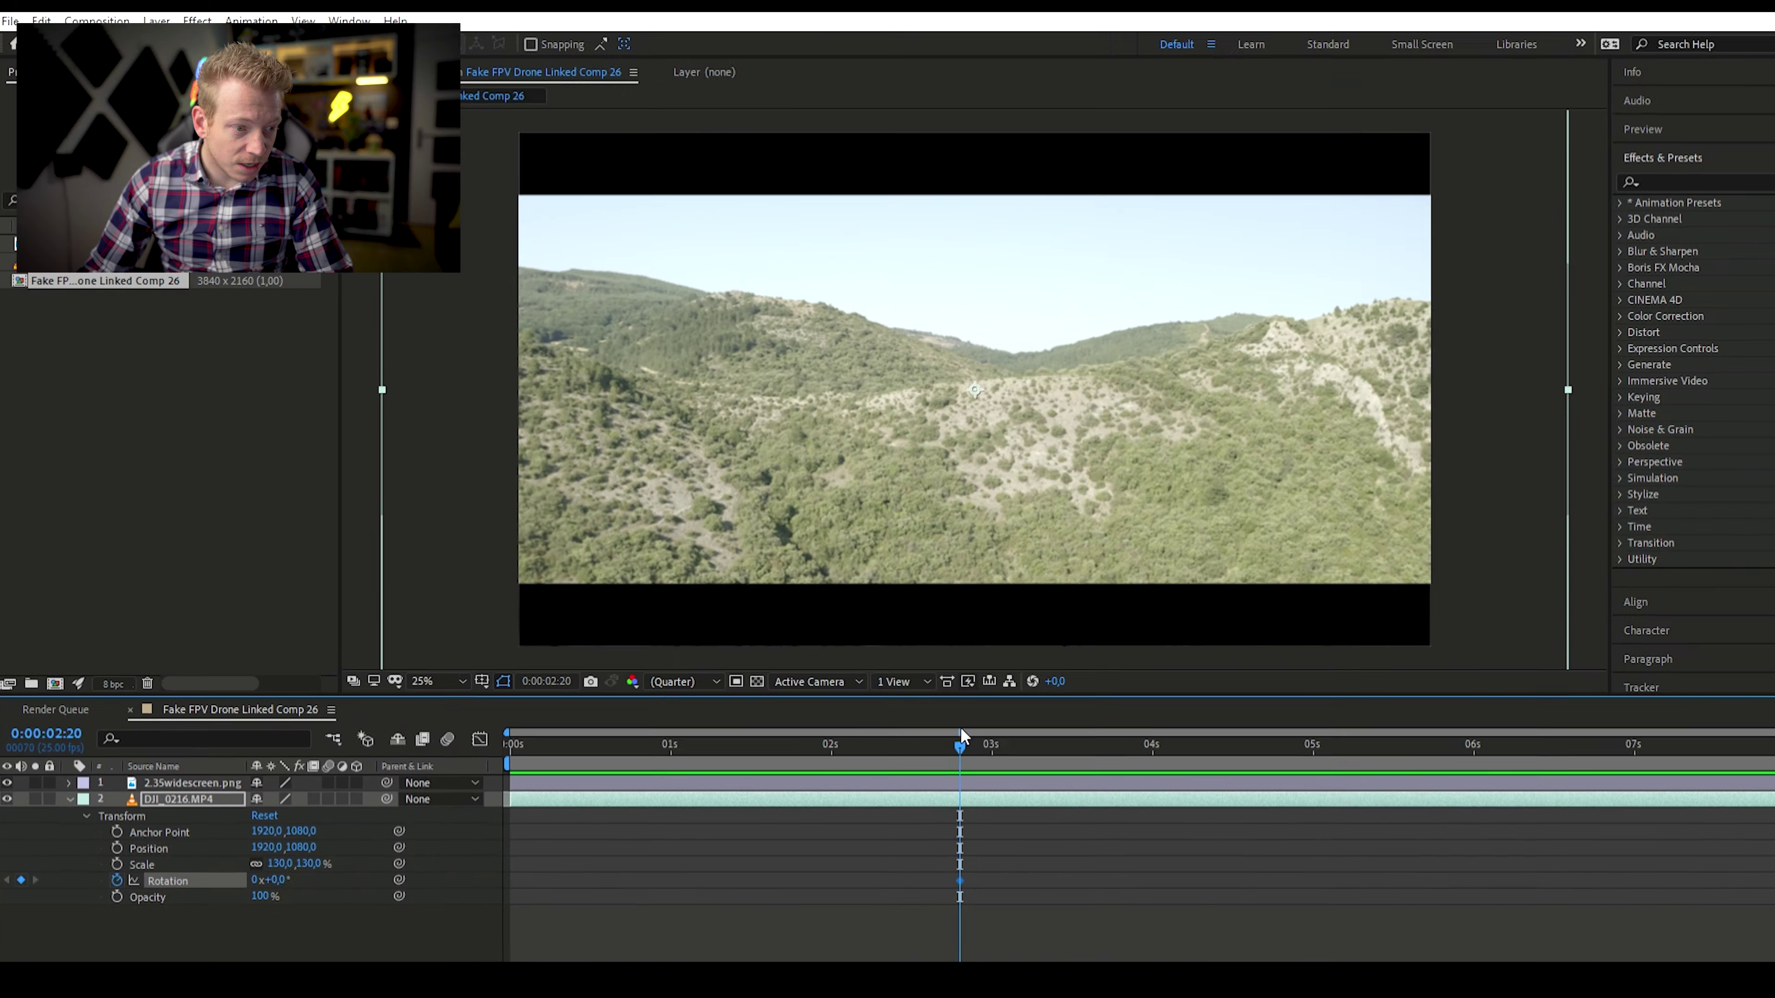
Add a Rotation keyframe at 0:00:07:24 and bank to -19° at 0:00:05:04
drag(938, 753, 1751, 765)
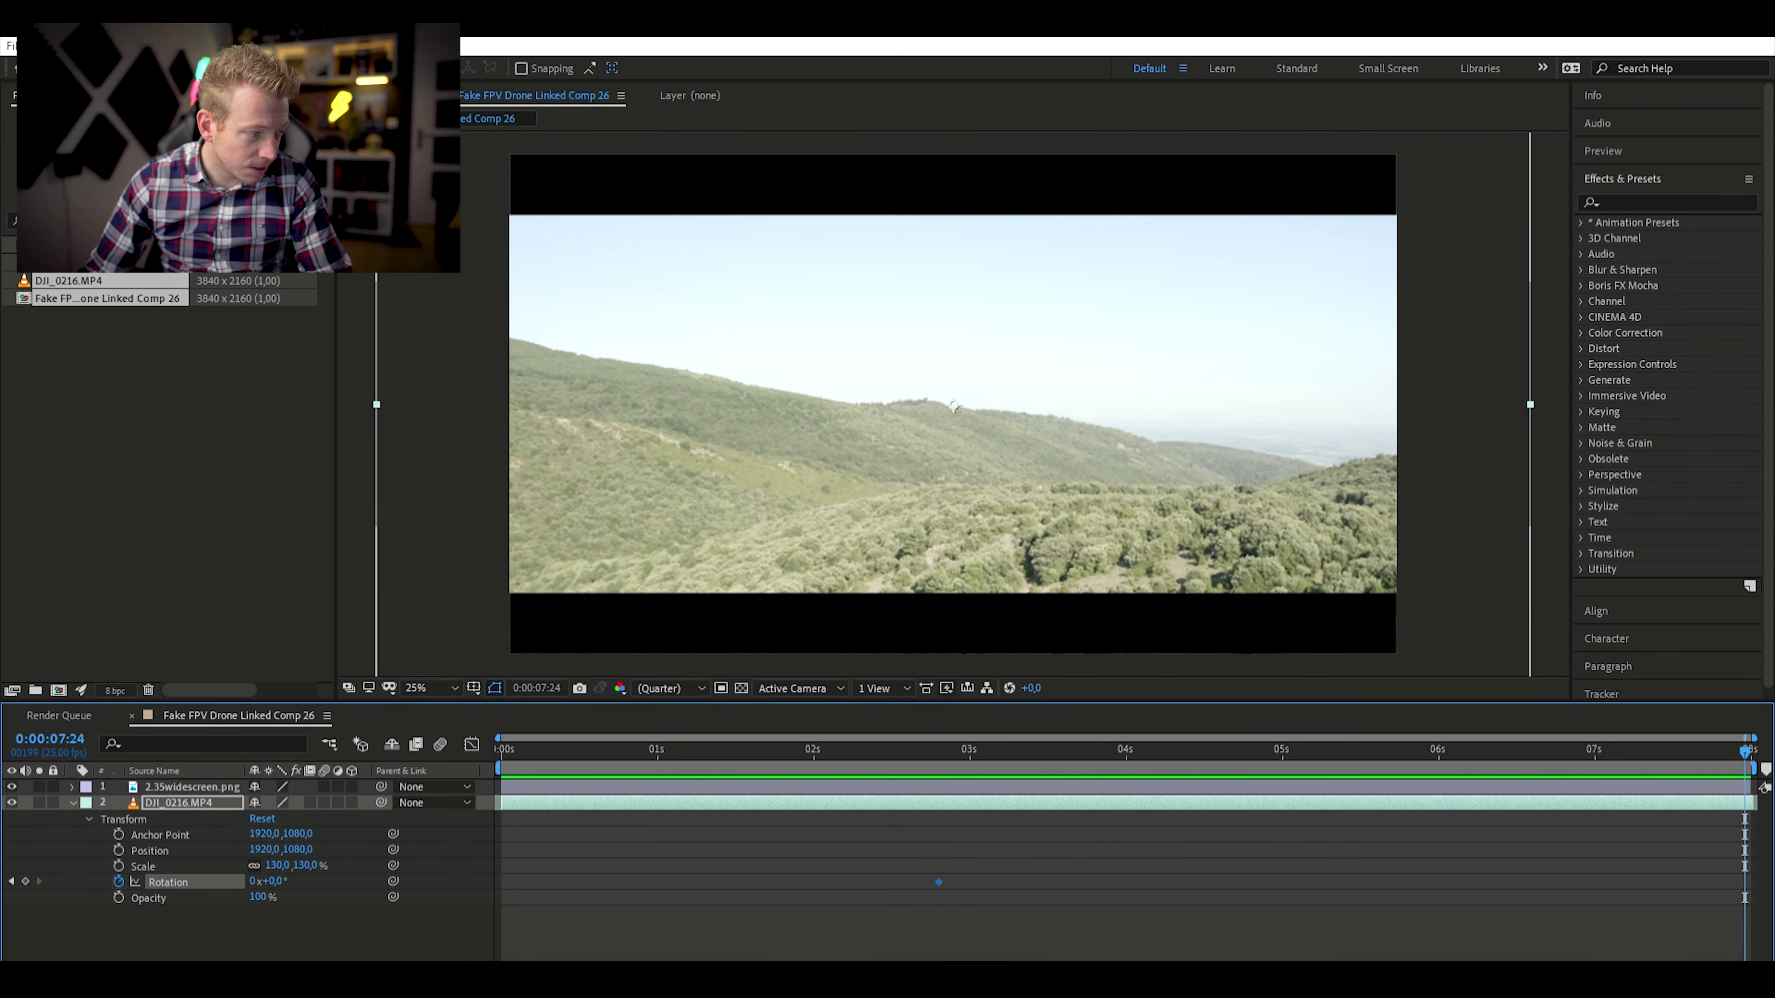
click(25, 881)
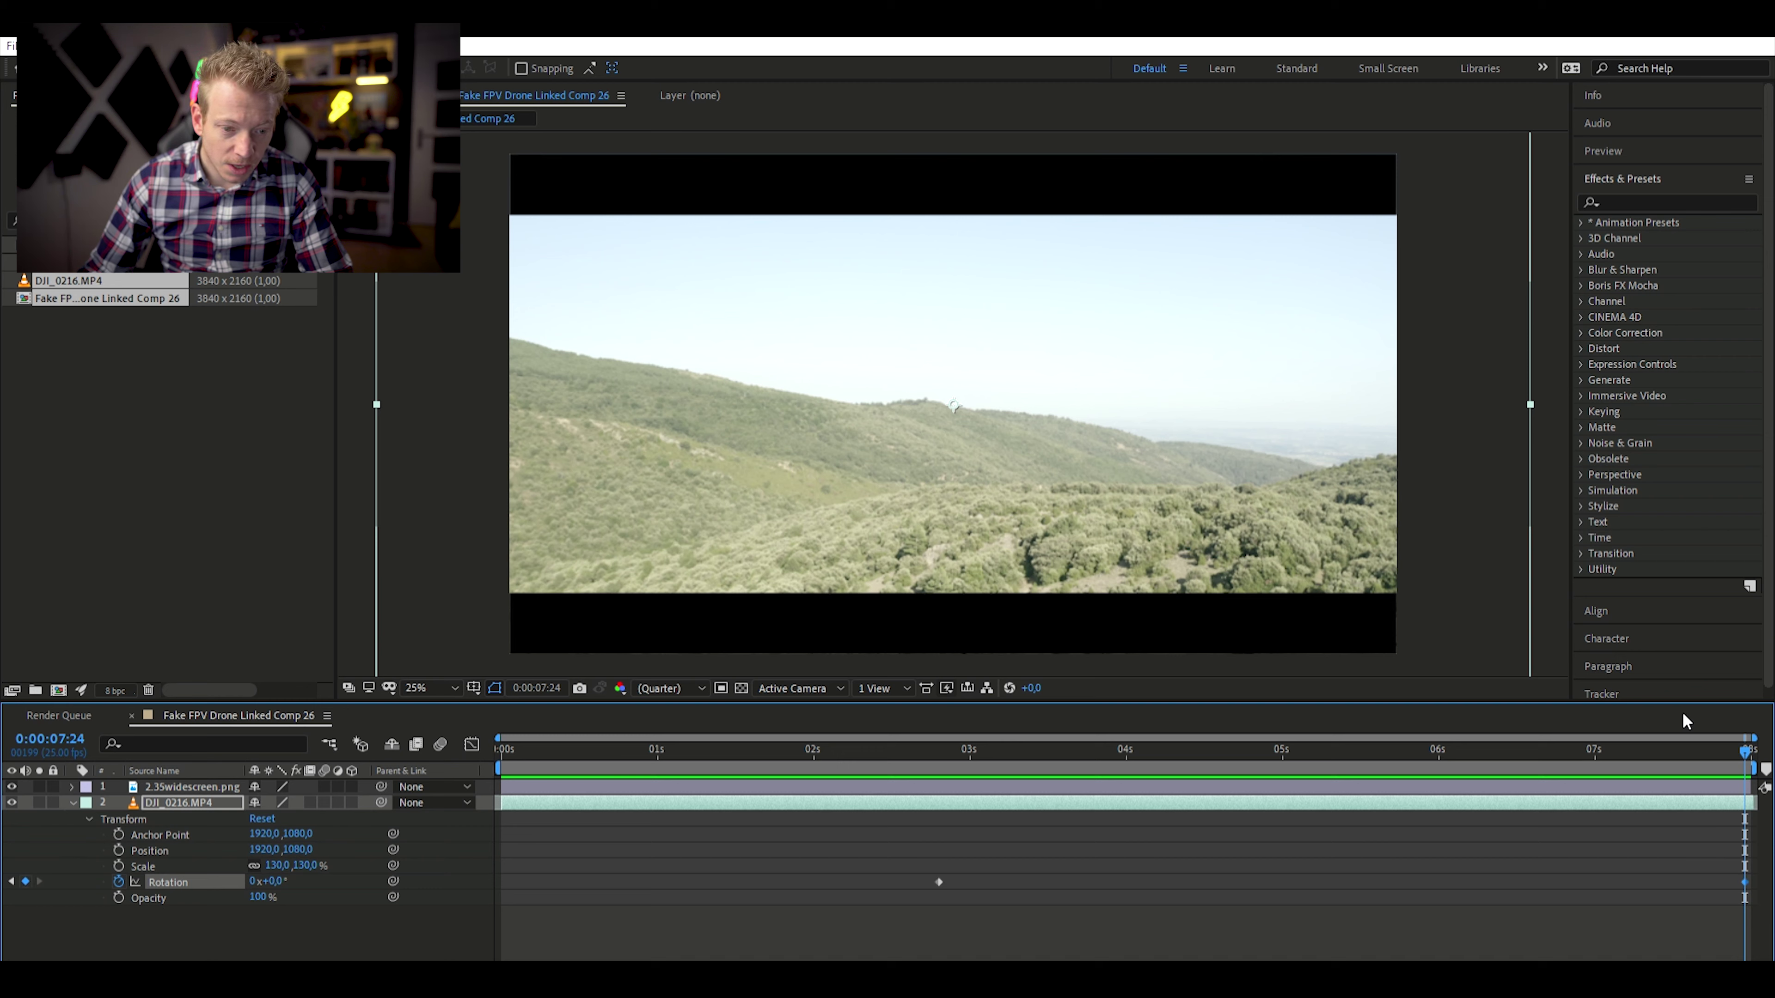
drag(1745, 739, 1307, 771)
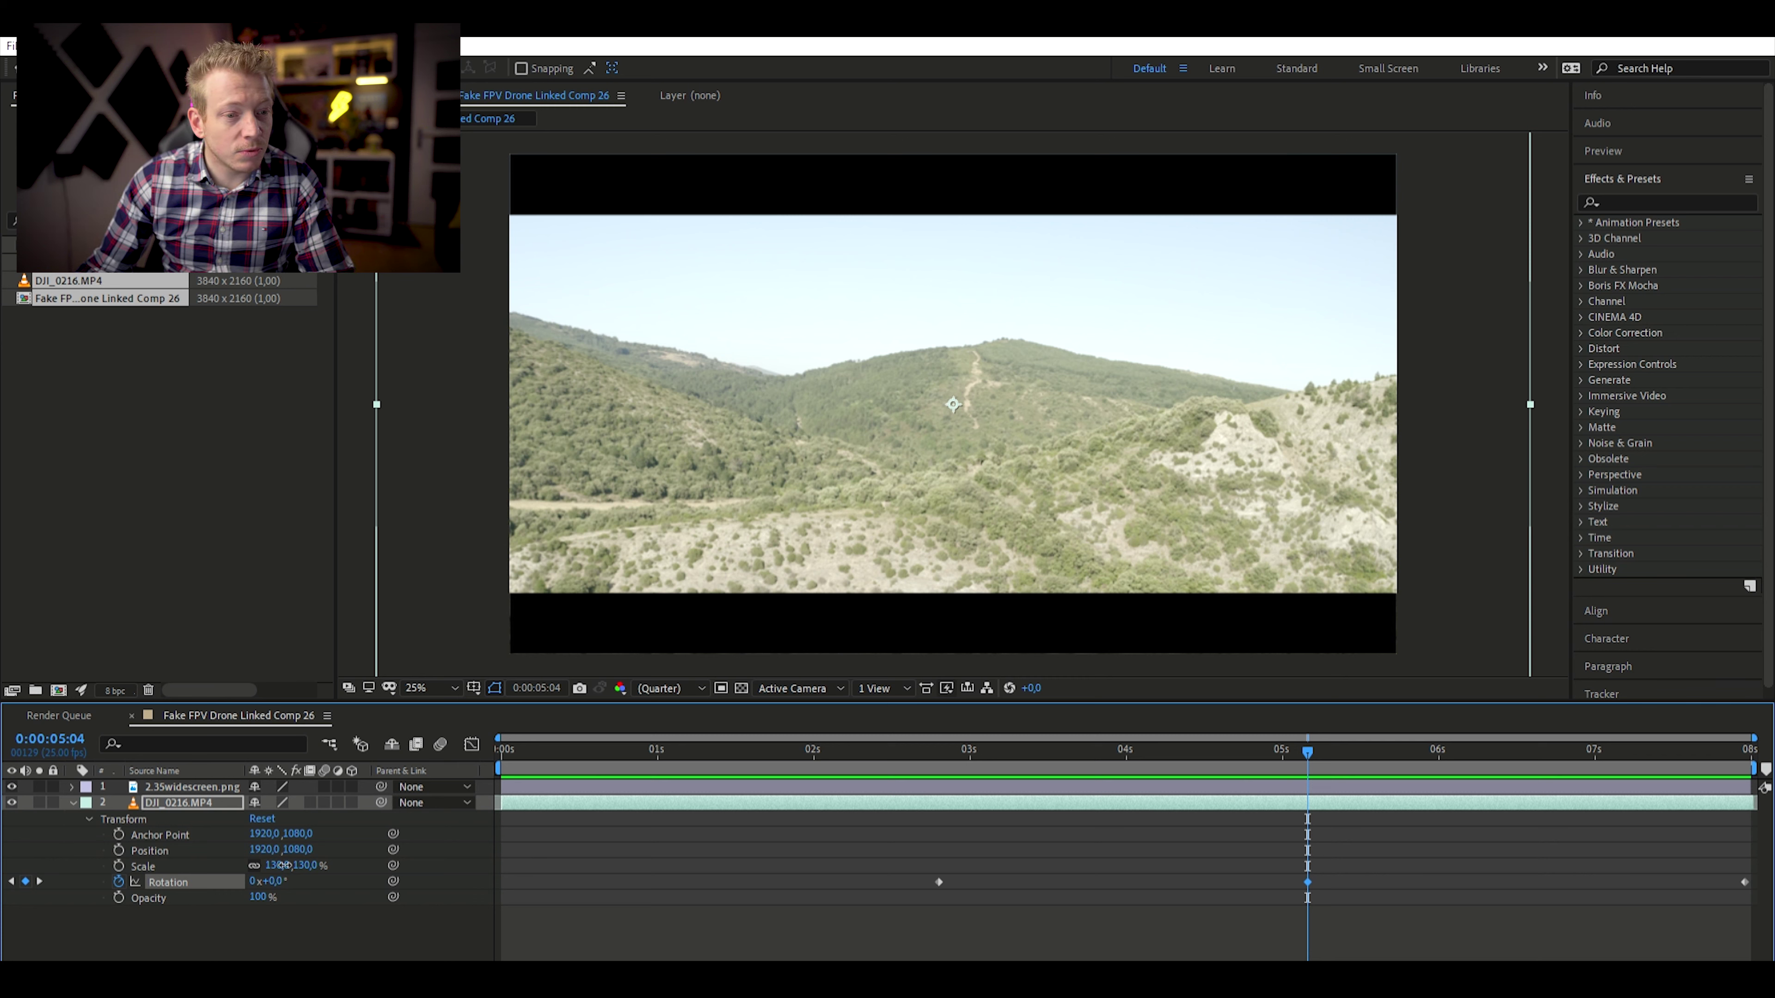
drag(277, 867, 355, 880)
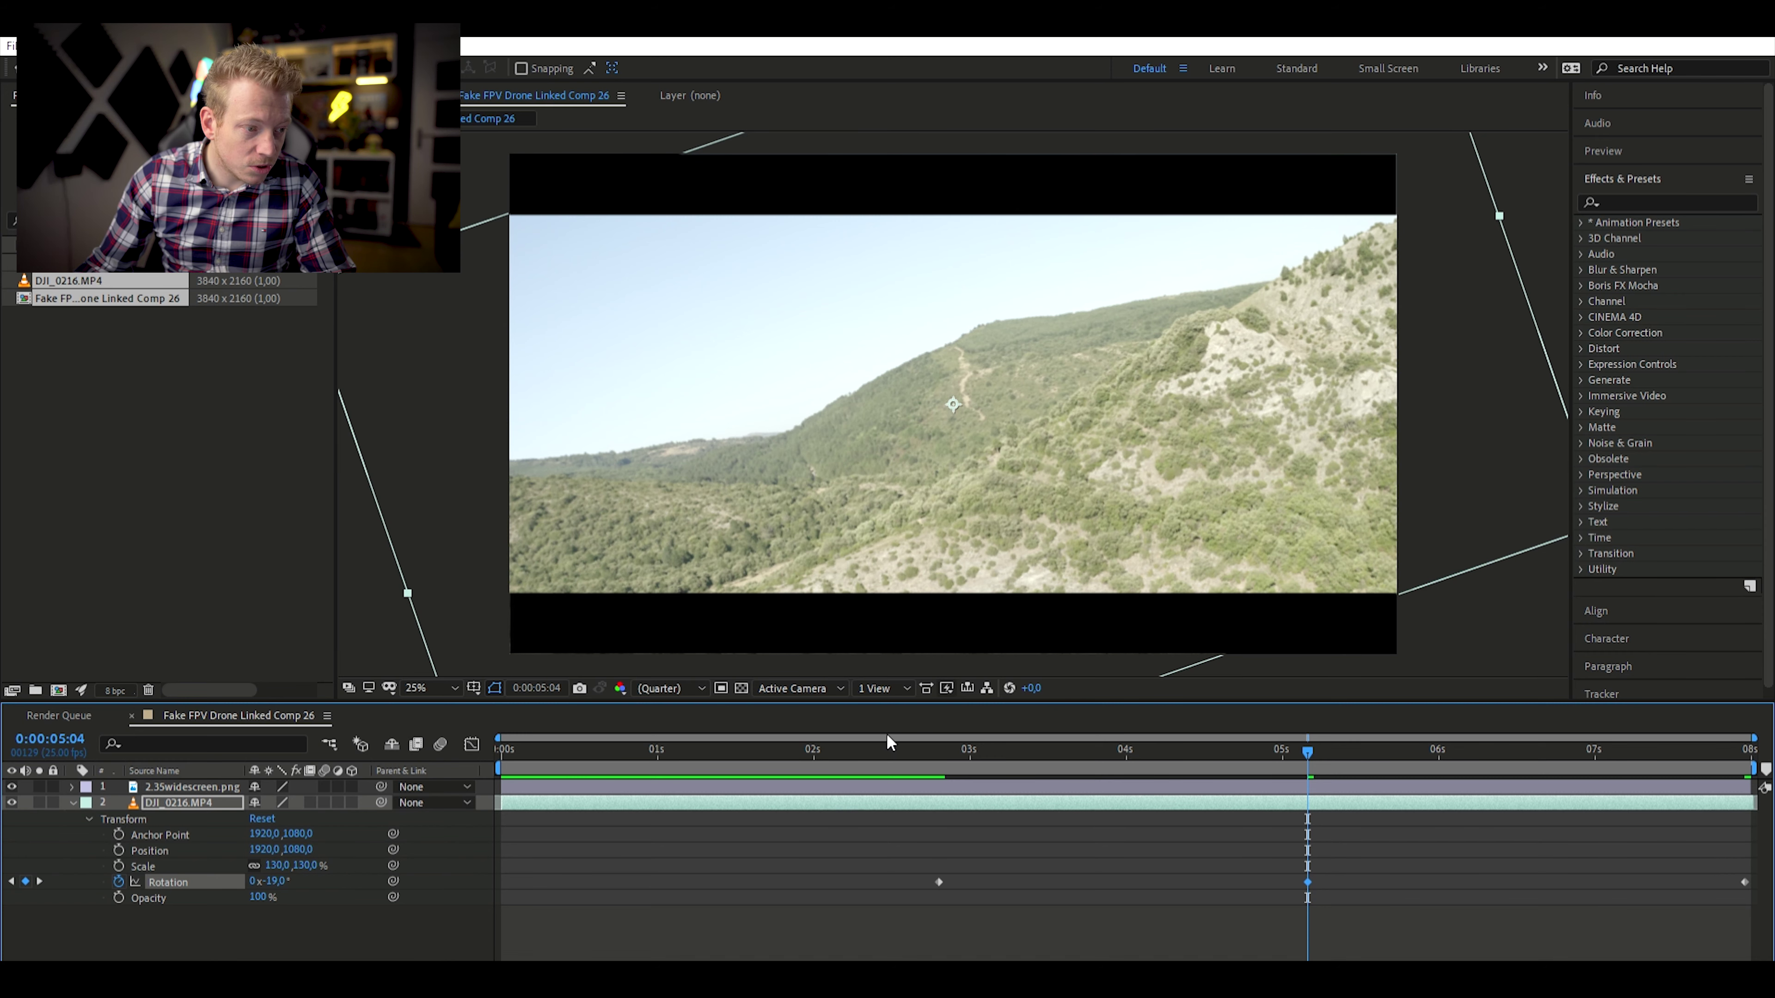
Preview the banking move from the first Rotation keyframe
click(938, 745)
key(space)
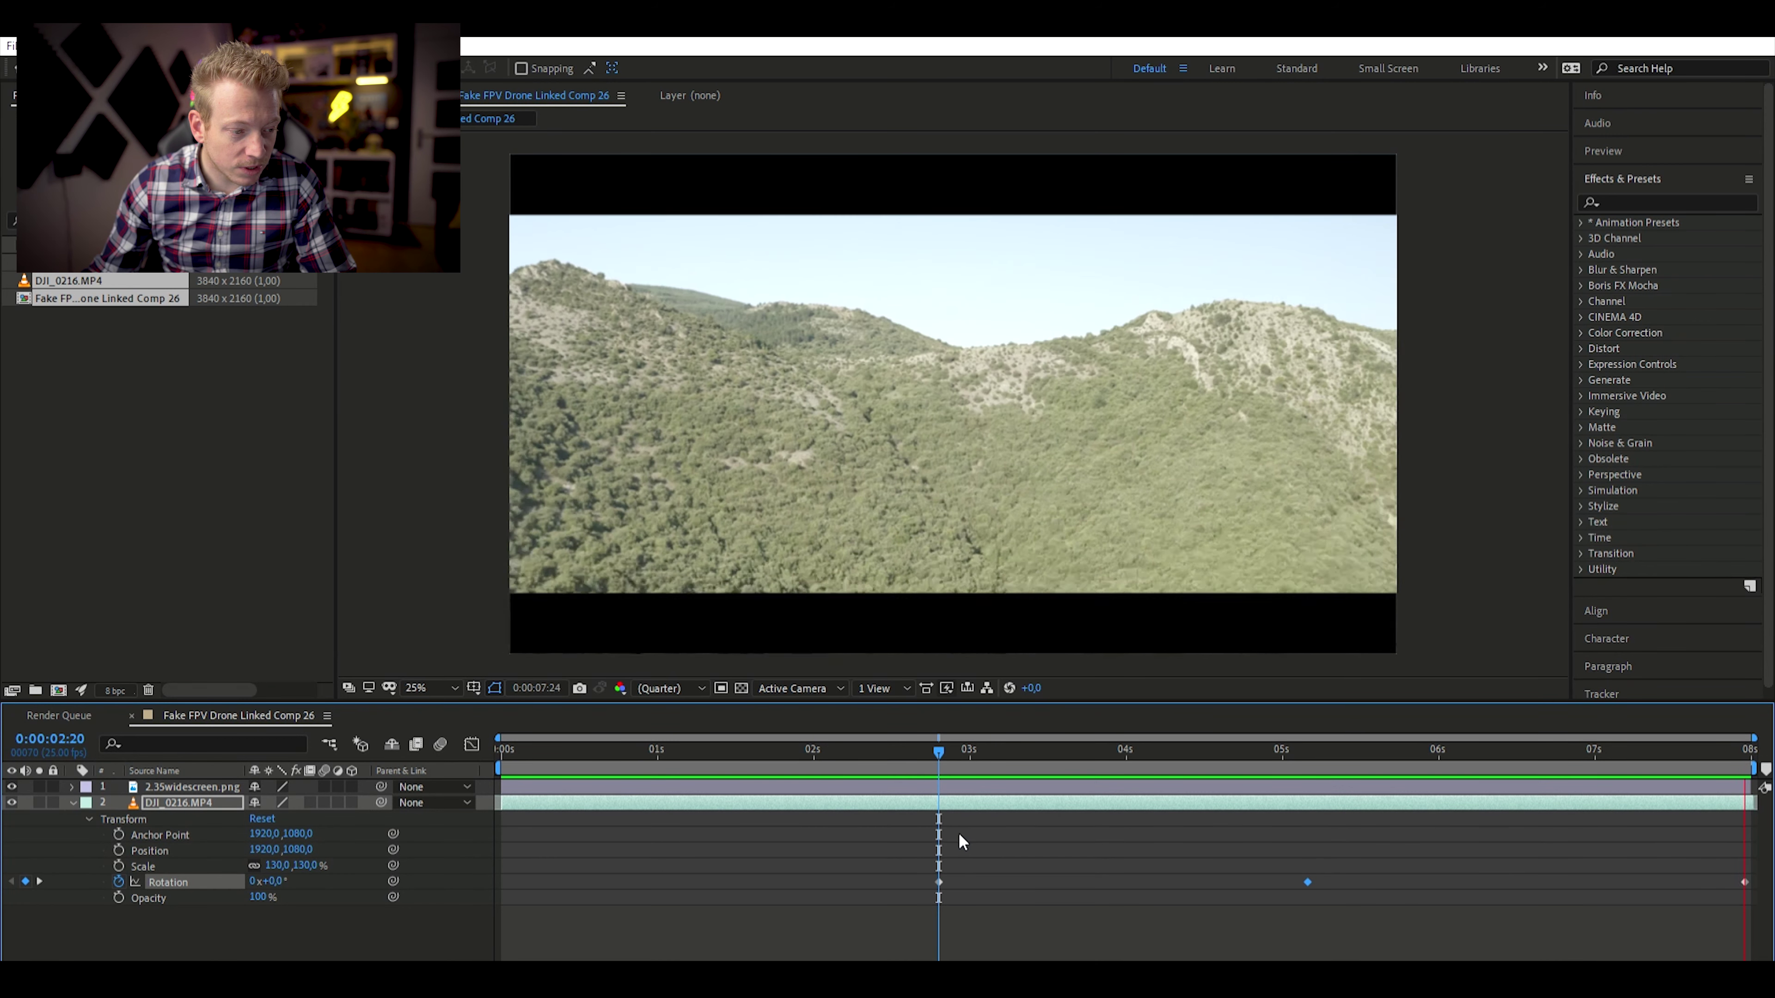
key(space)
drag(925, 753, 1700, 753)
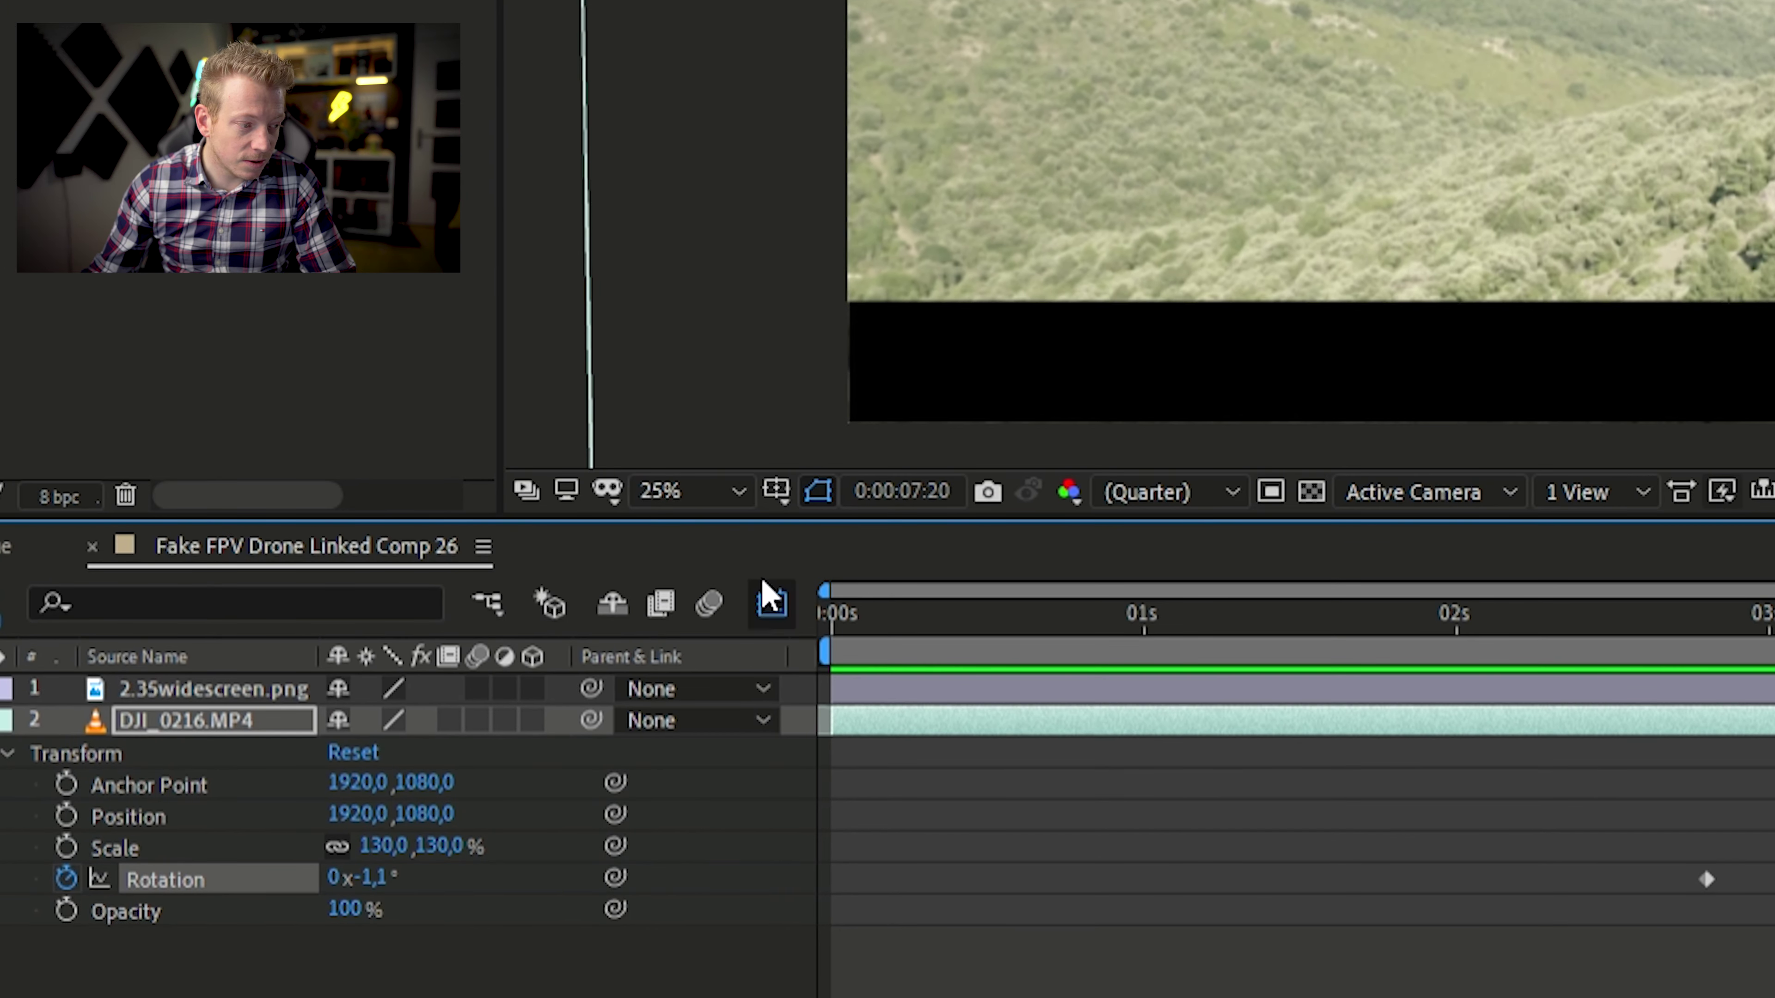
Show Rotation in the Graph Editor and ease the lowest keyframe
click(769, 598)
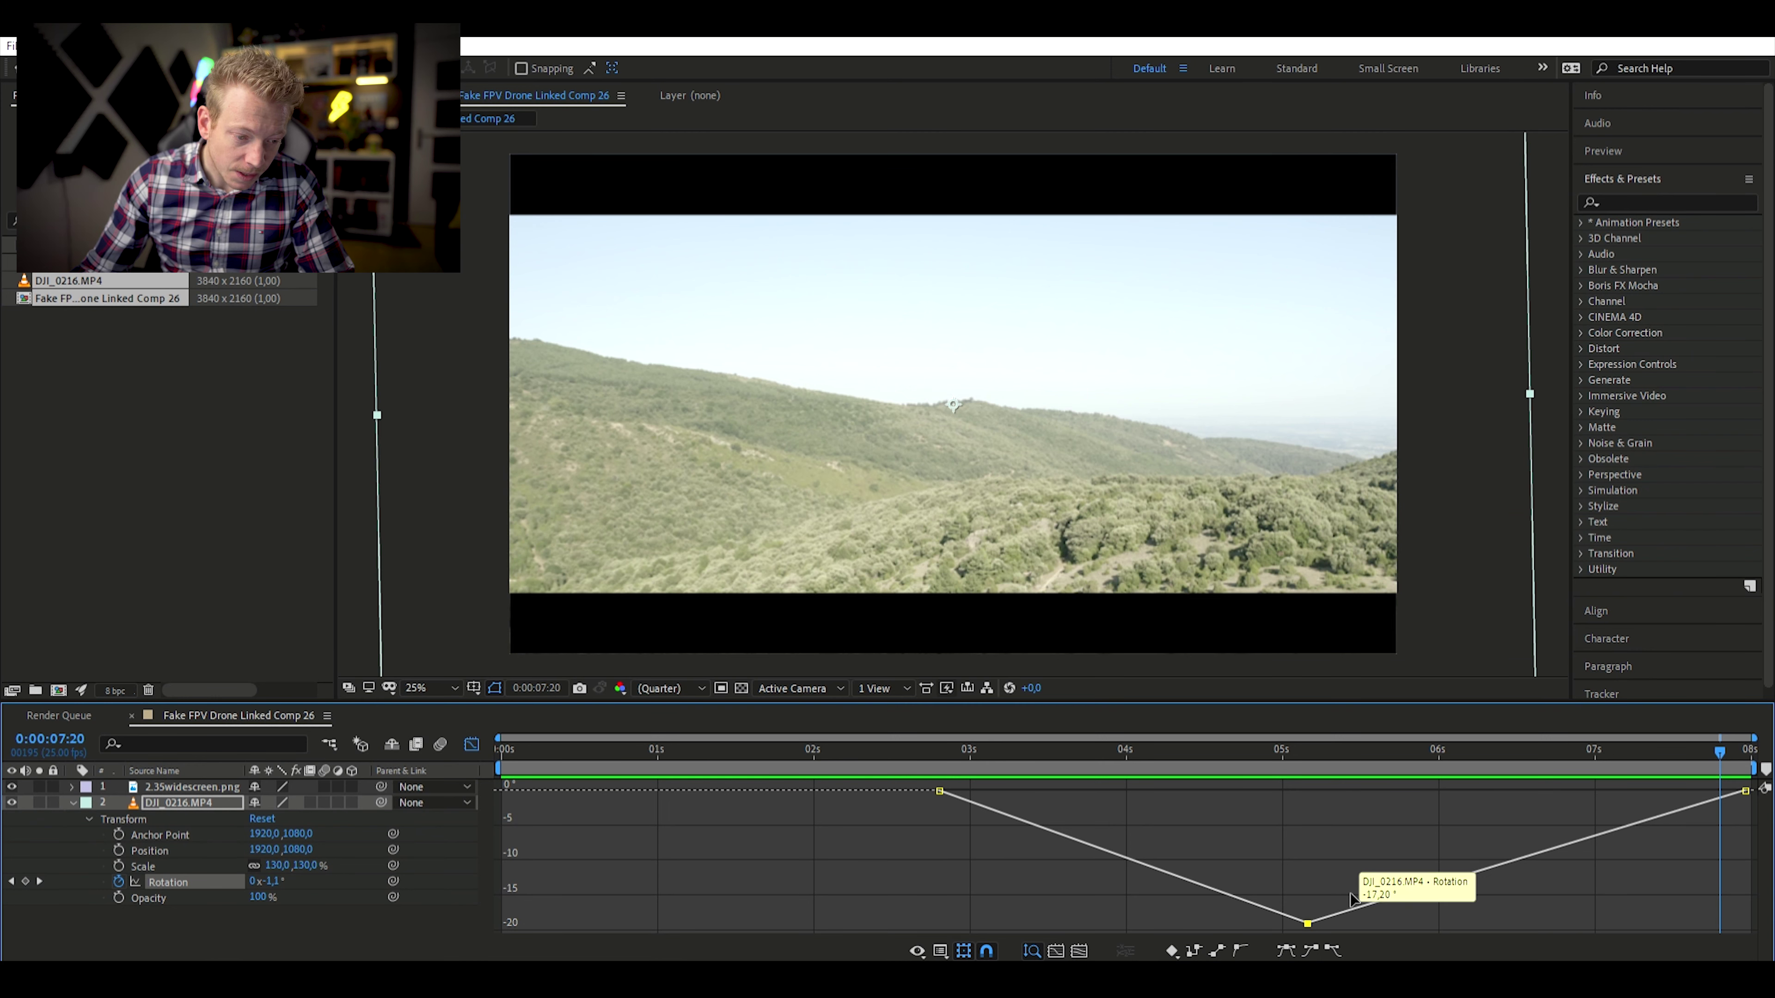
mouse_move(1309, 908)
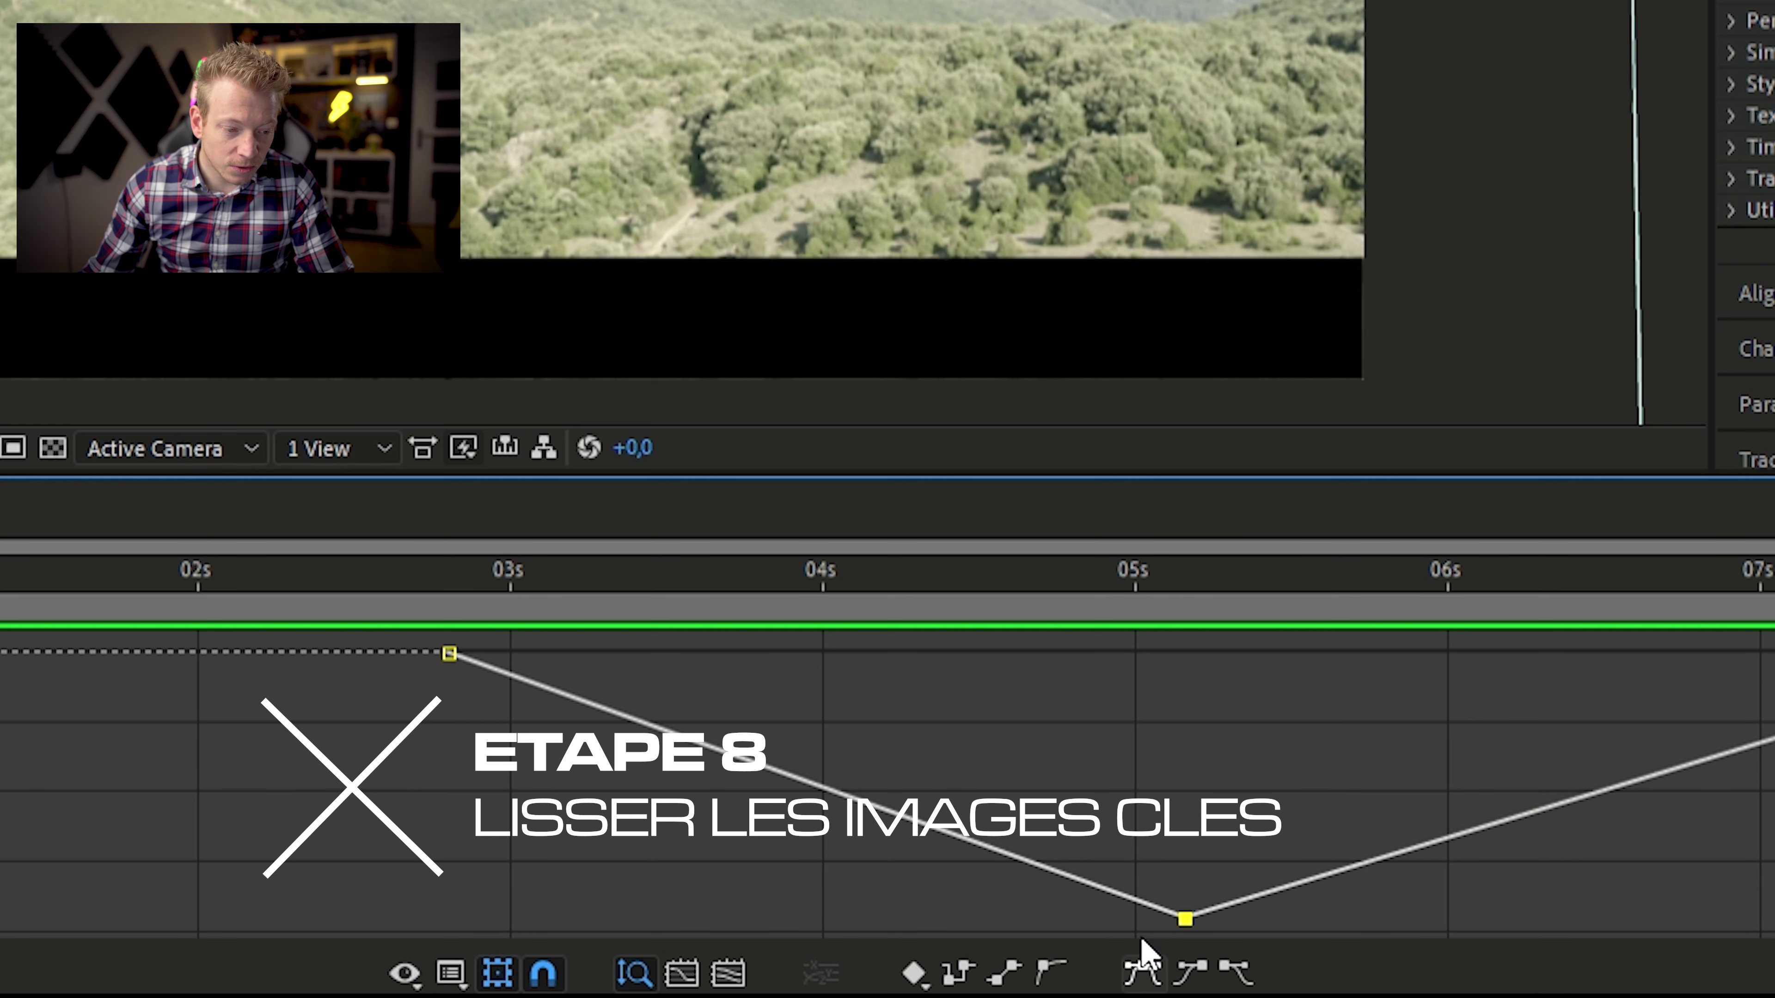
click(1141, 968)
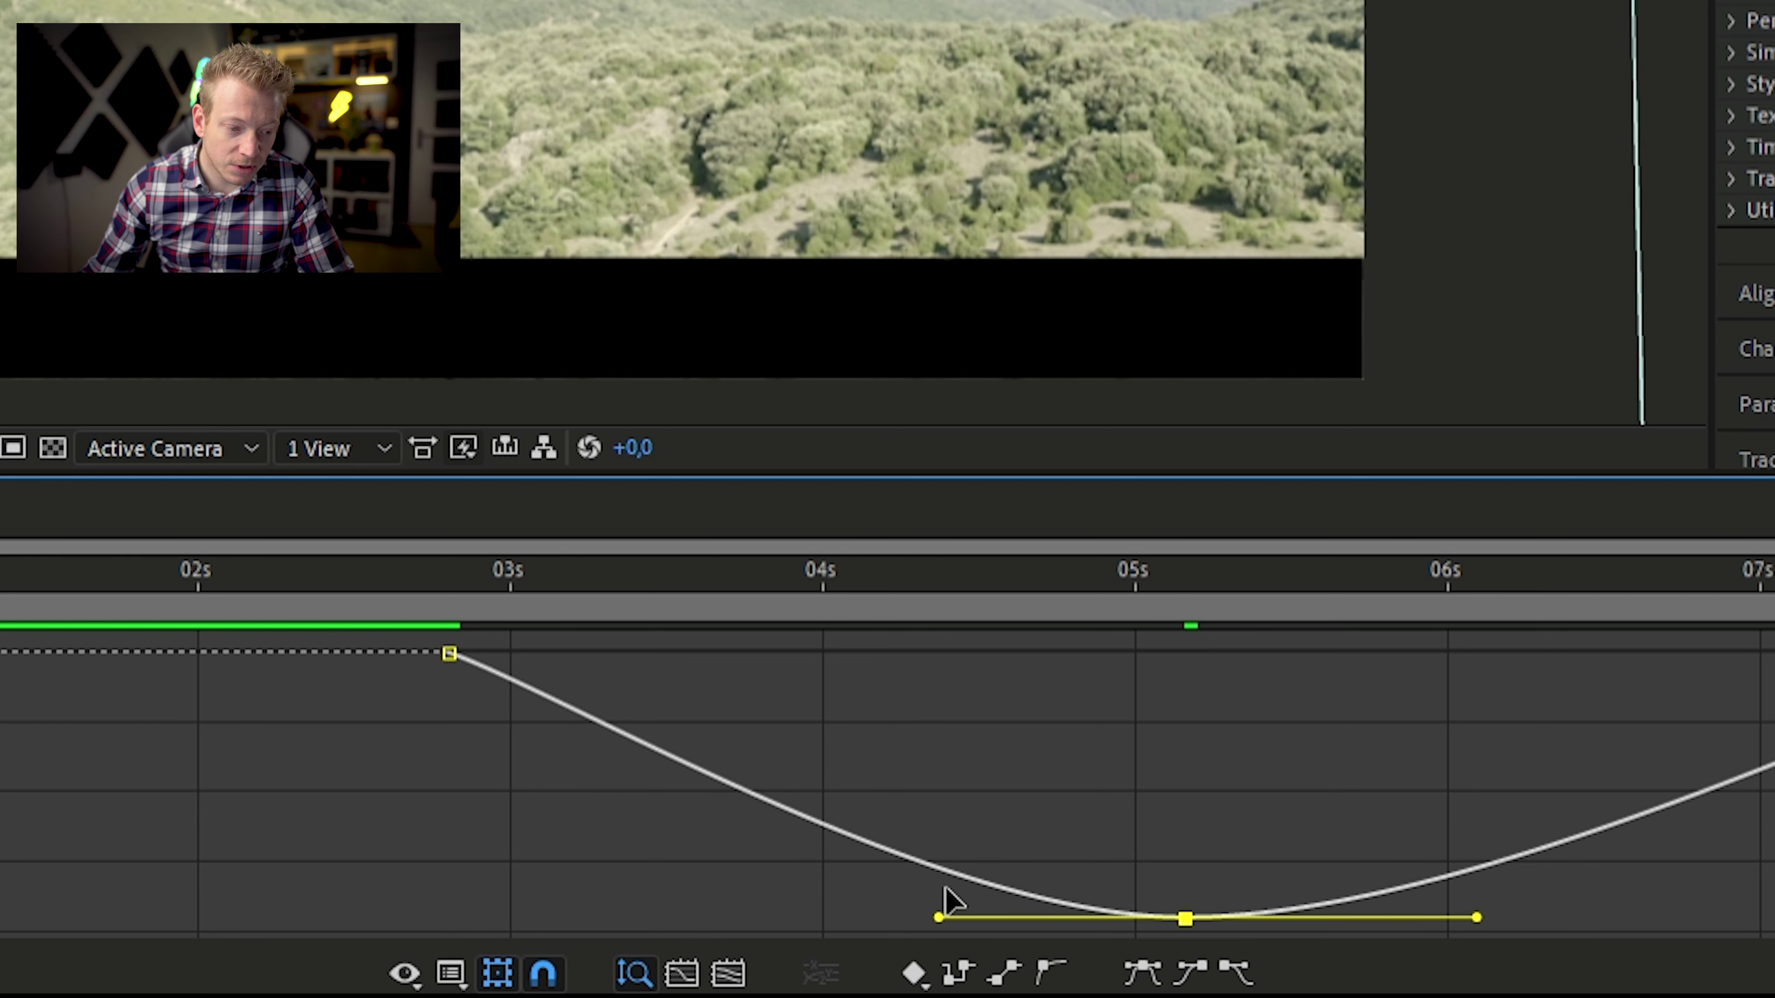
drag(945, 890, 819, 875)
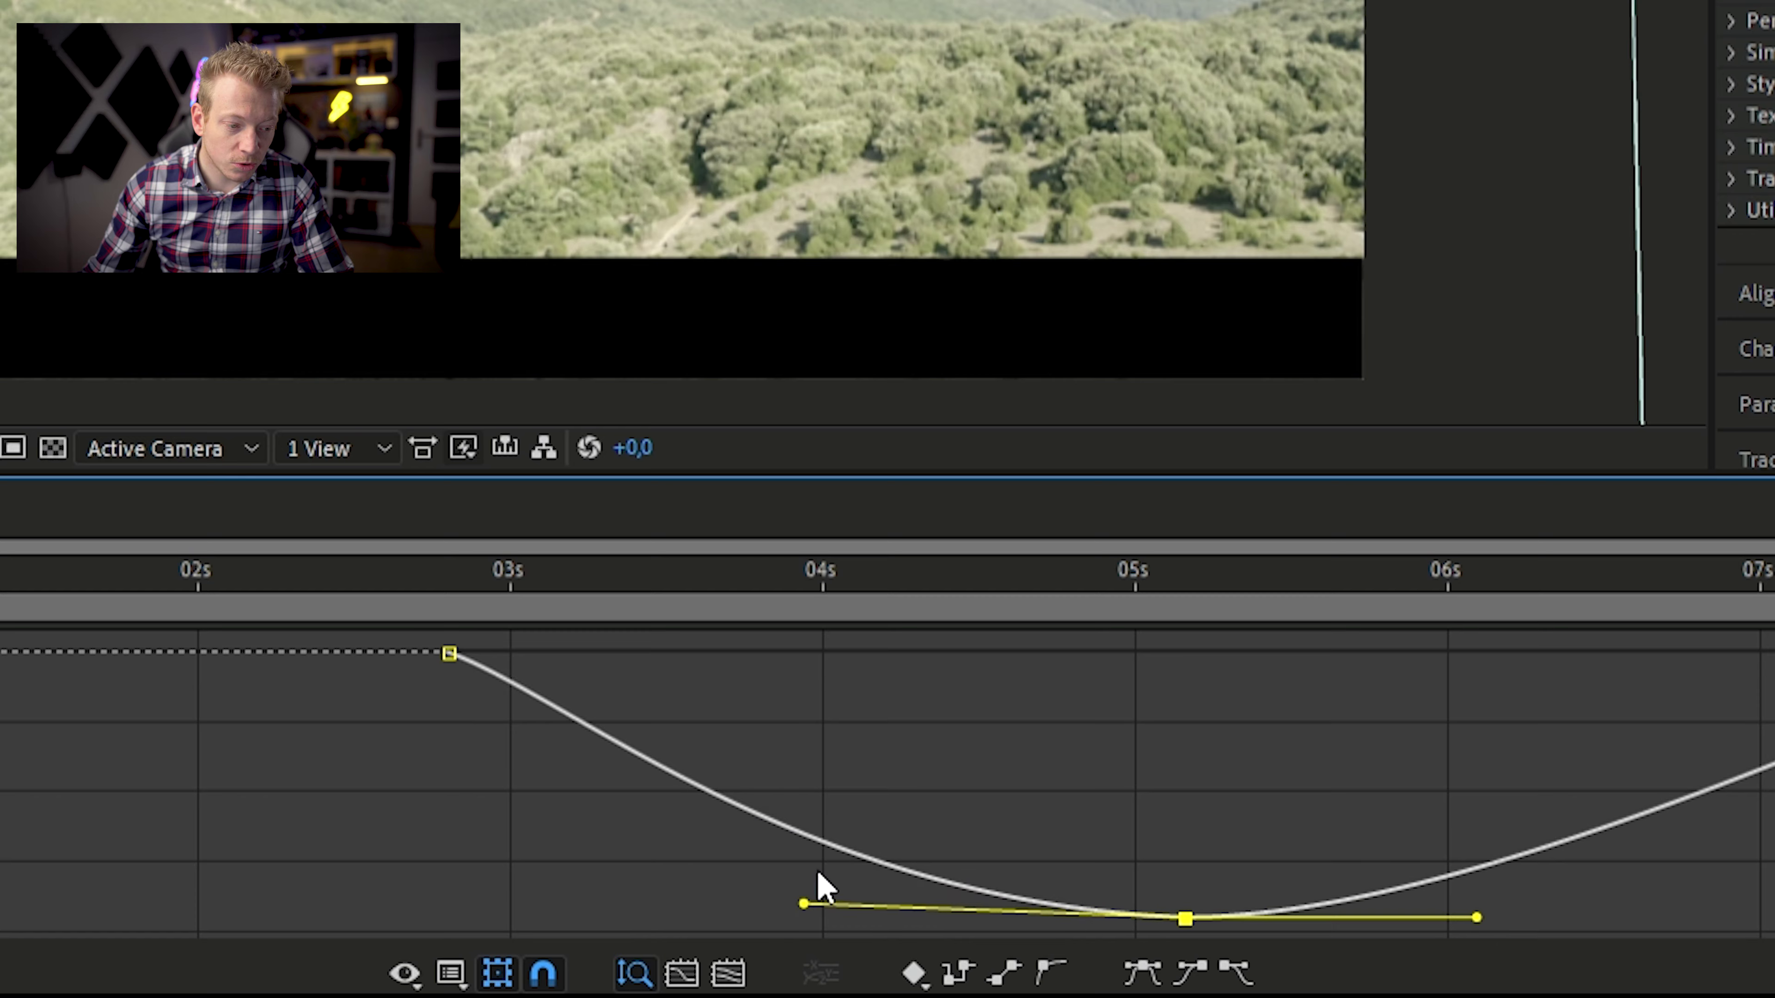
key(ctrl+z)
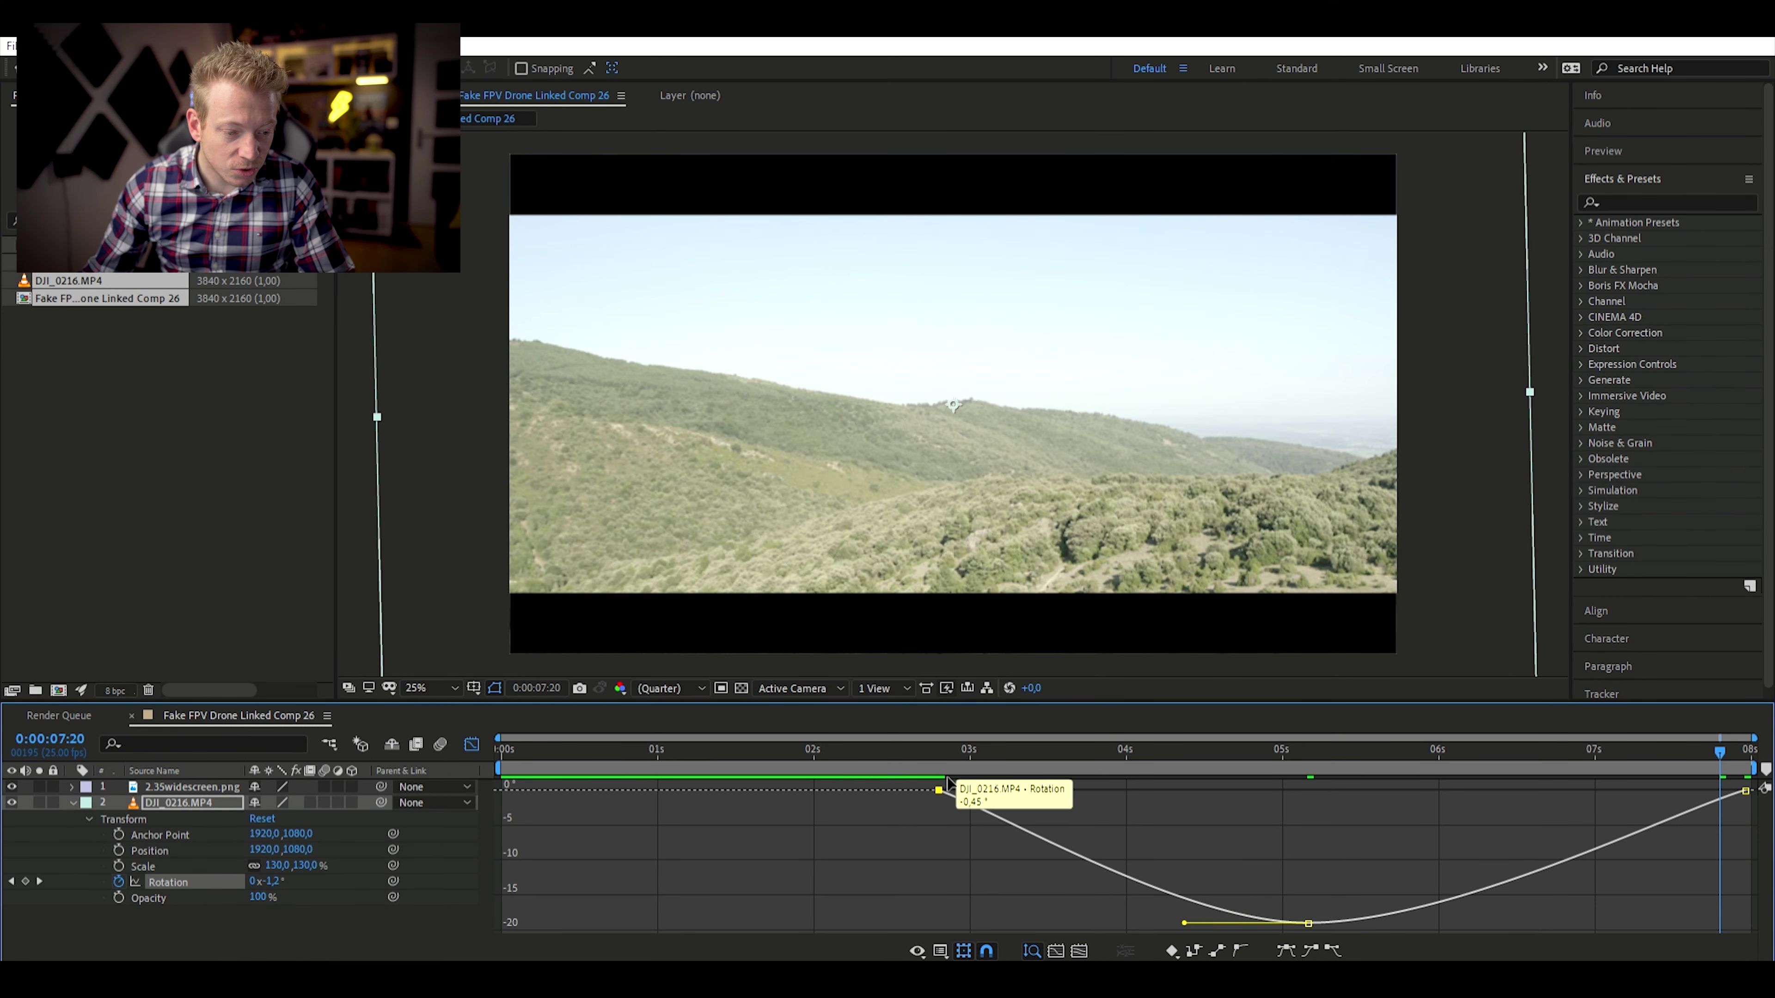
Ease out of the first and into the last Rotation keyframe, then preview the bank
click(1334, 935)
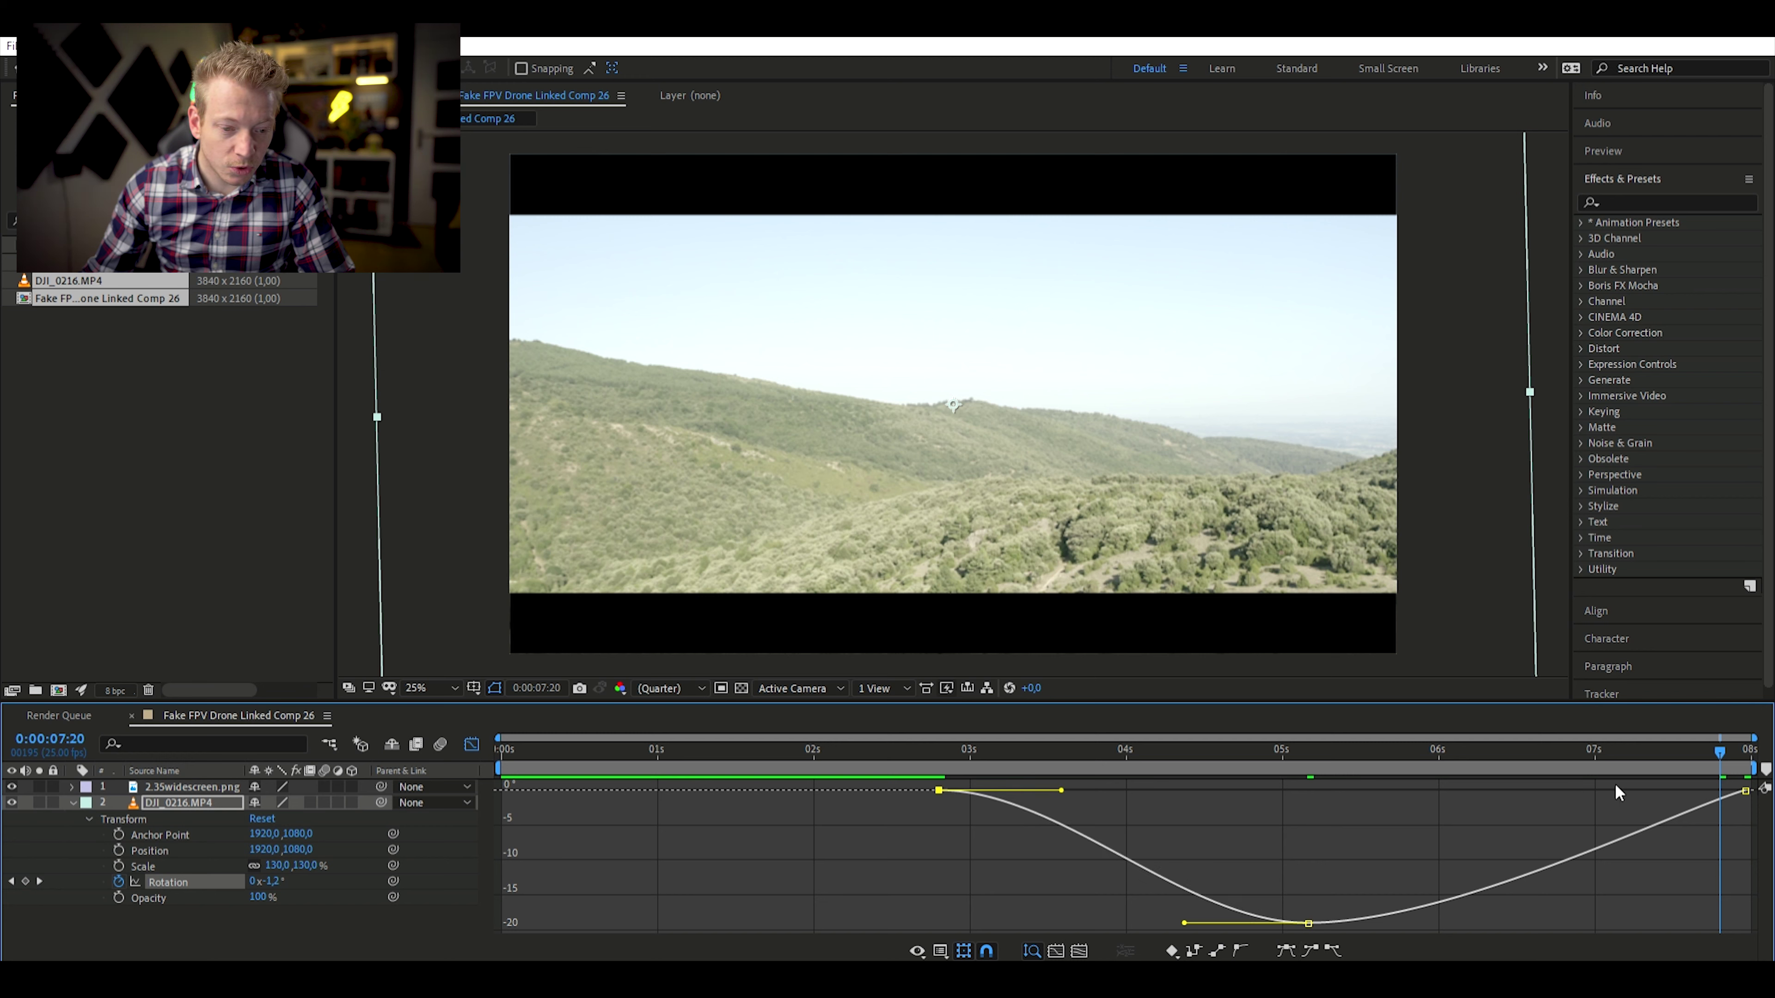
click(1744, 788)
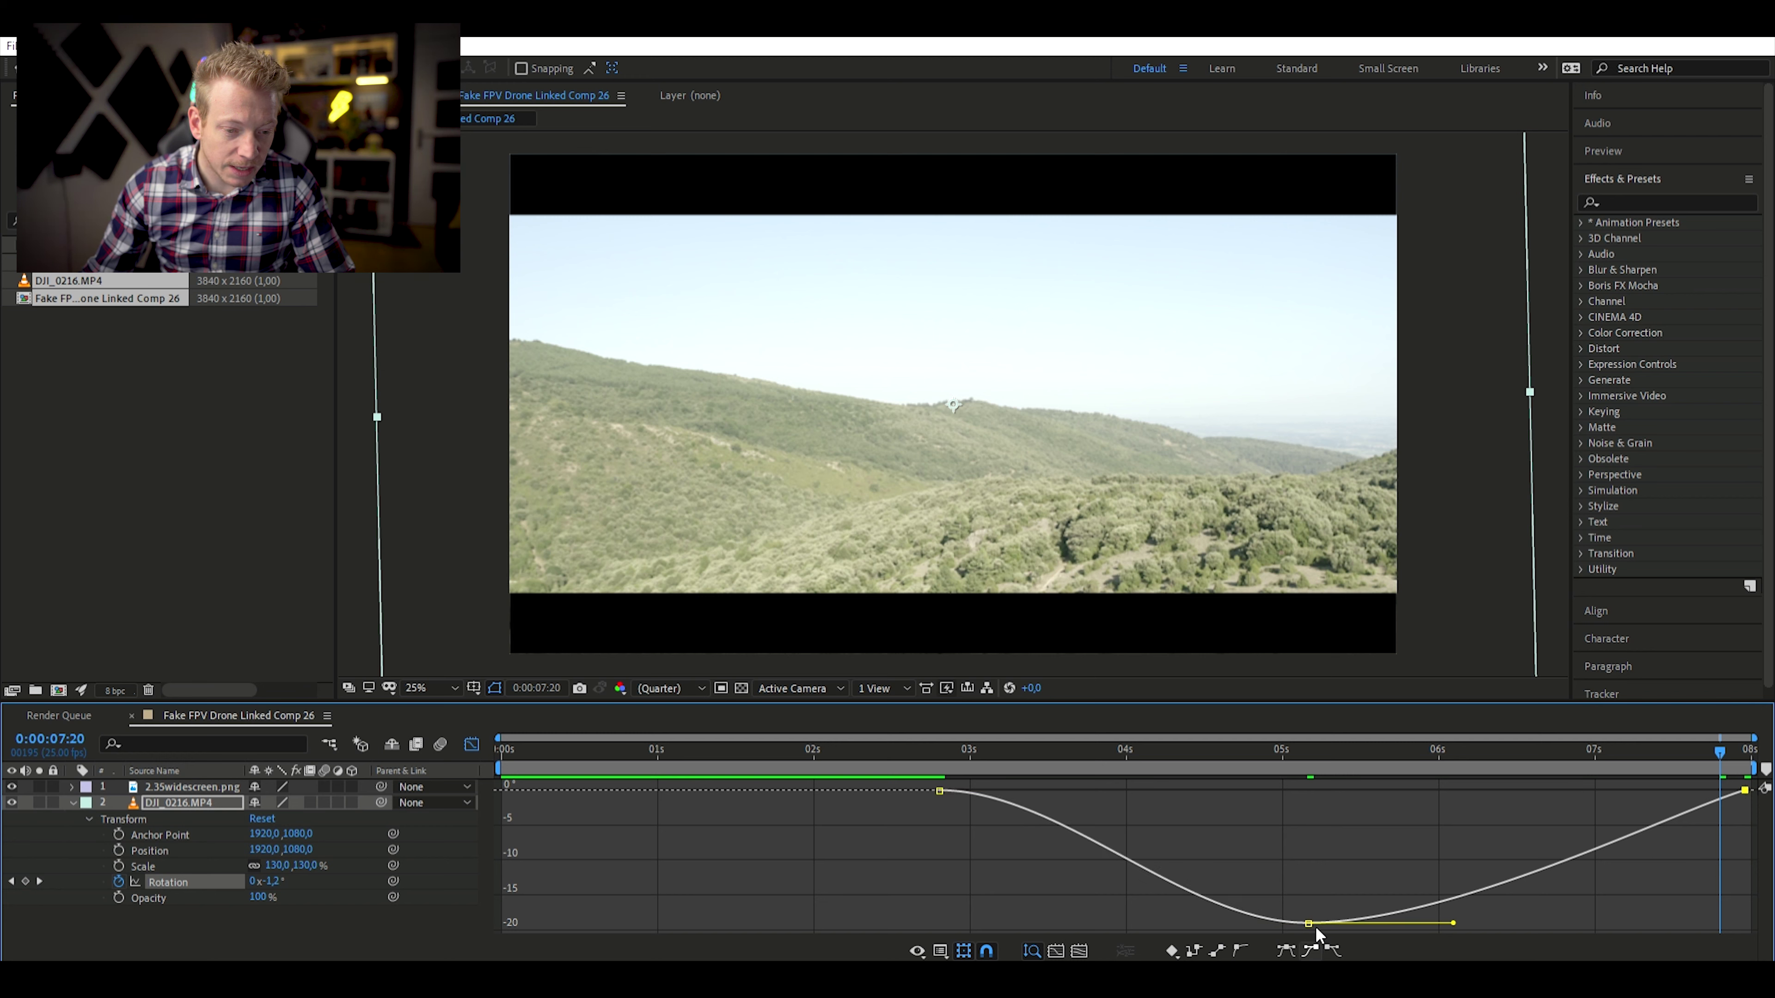
click(1311, 951)
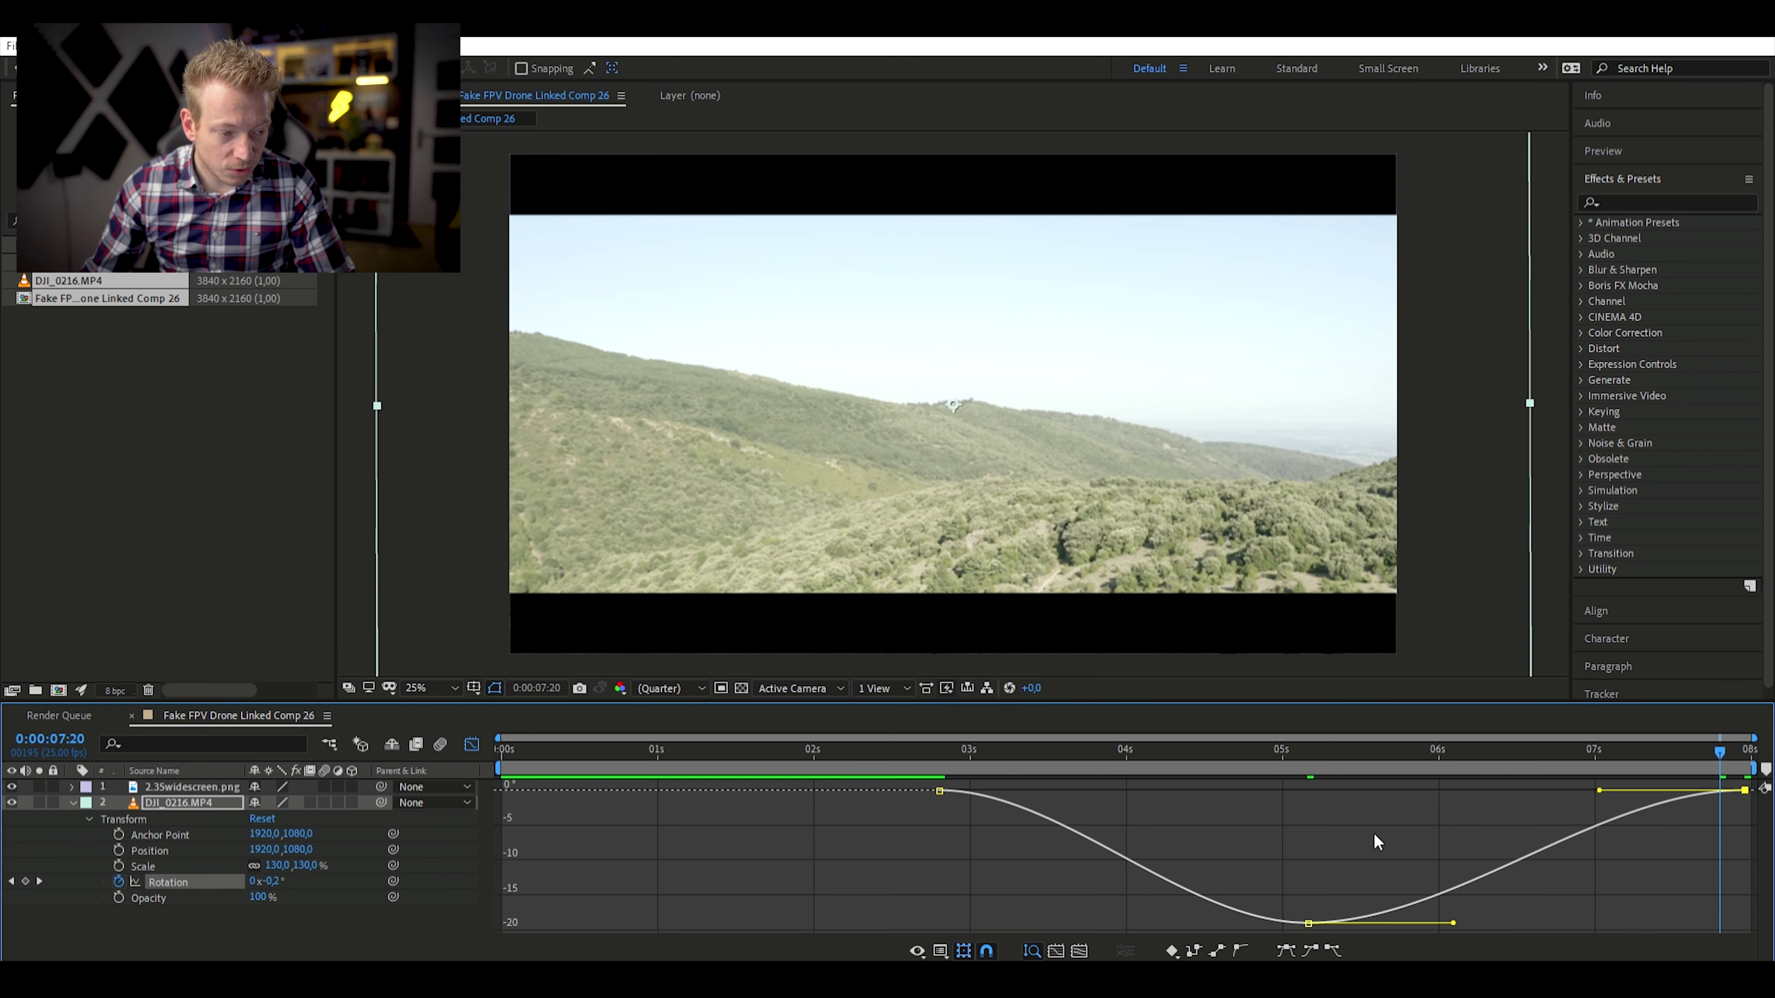
click(1374, 833)
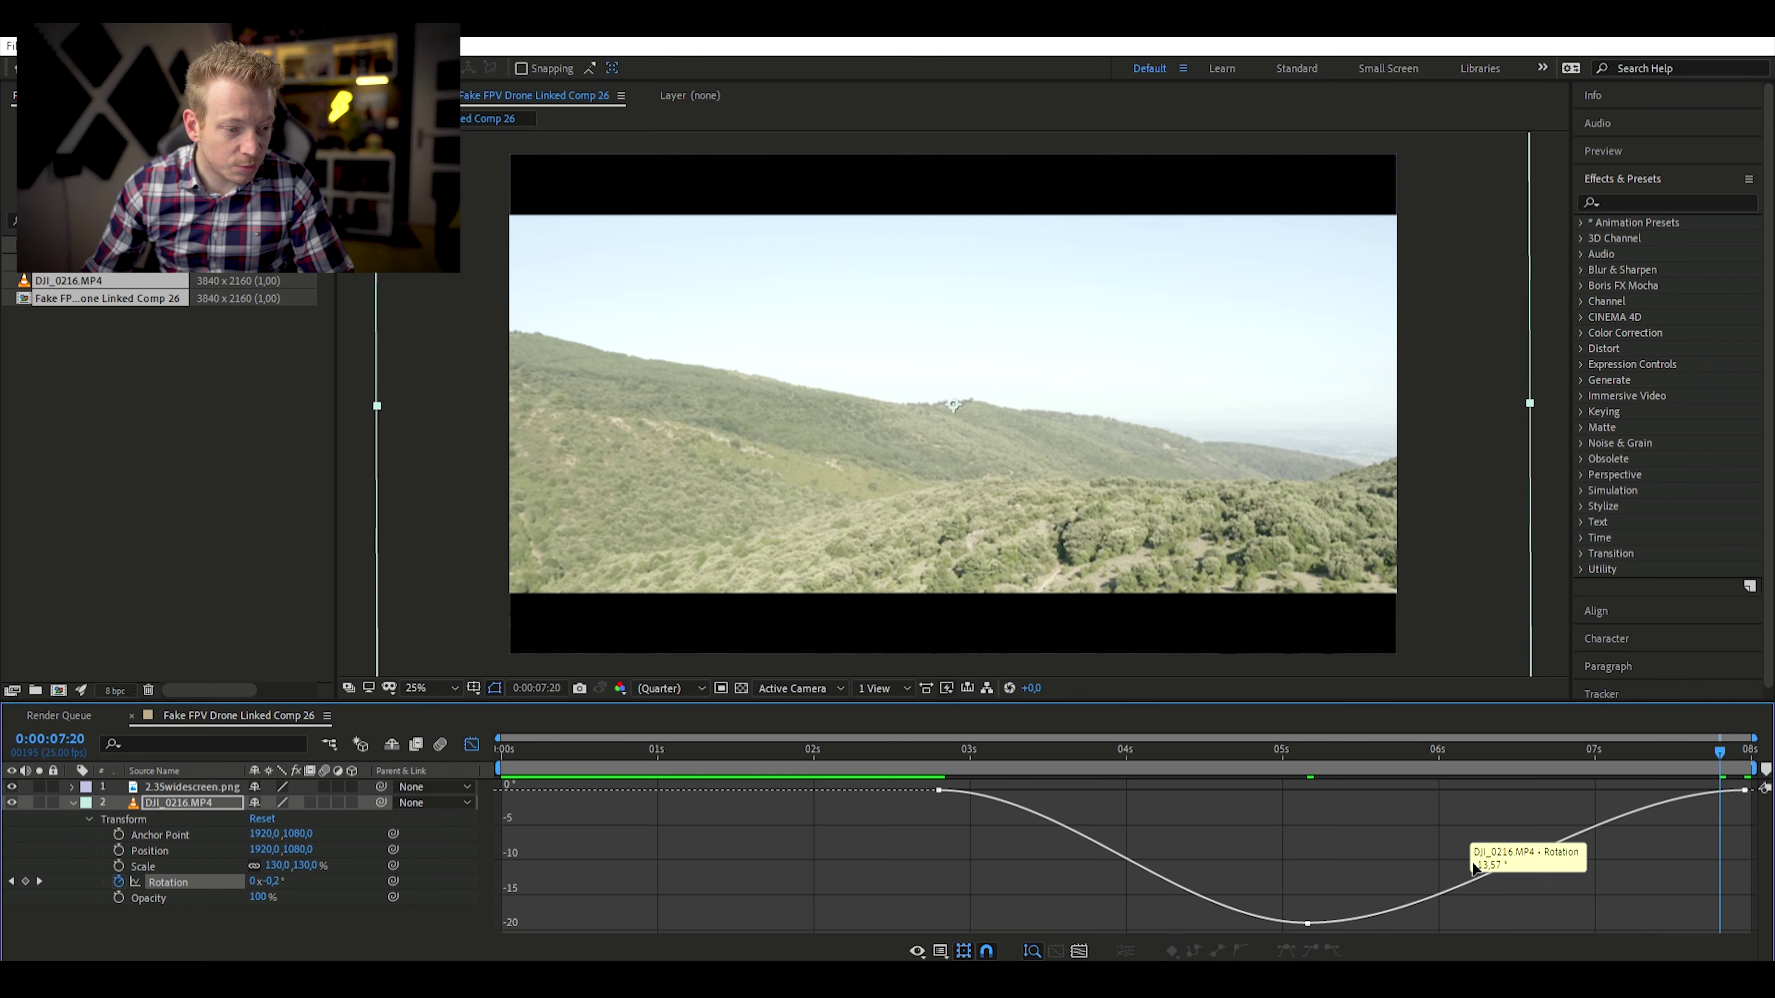
drag(1237, 750, 911, 746)
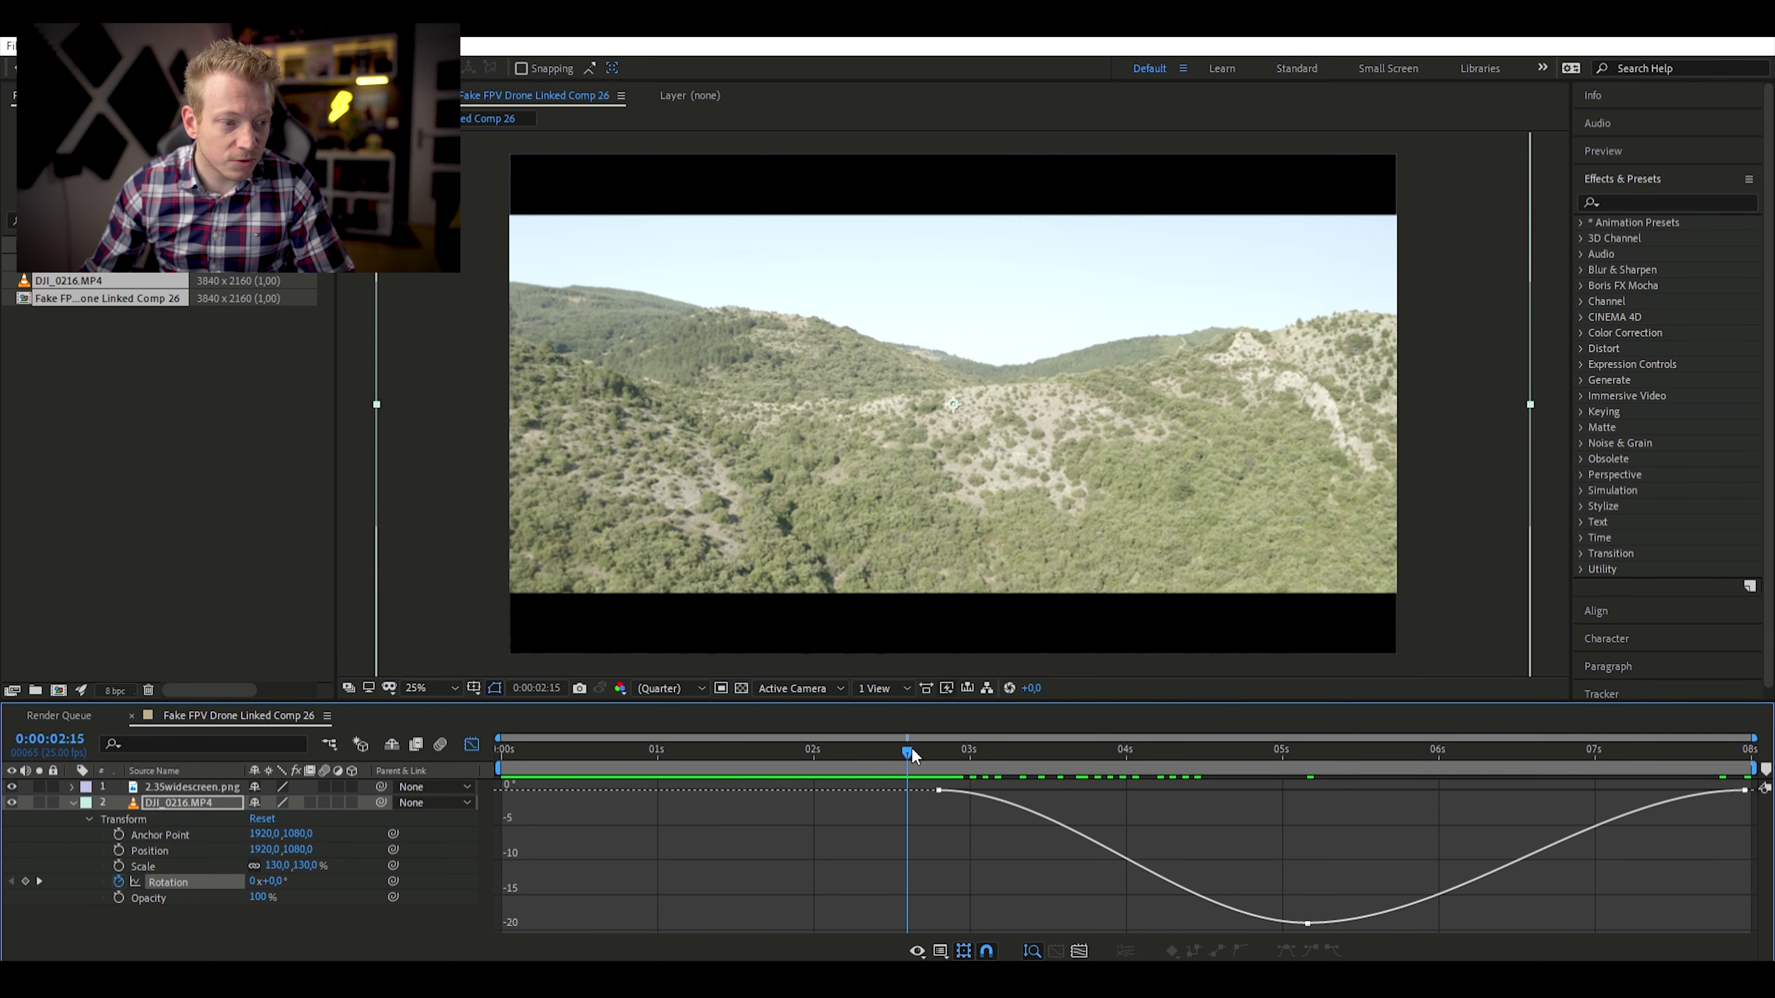
key(space)
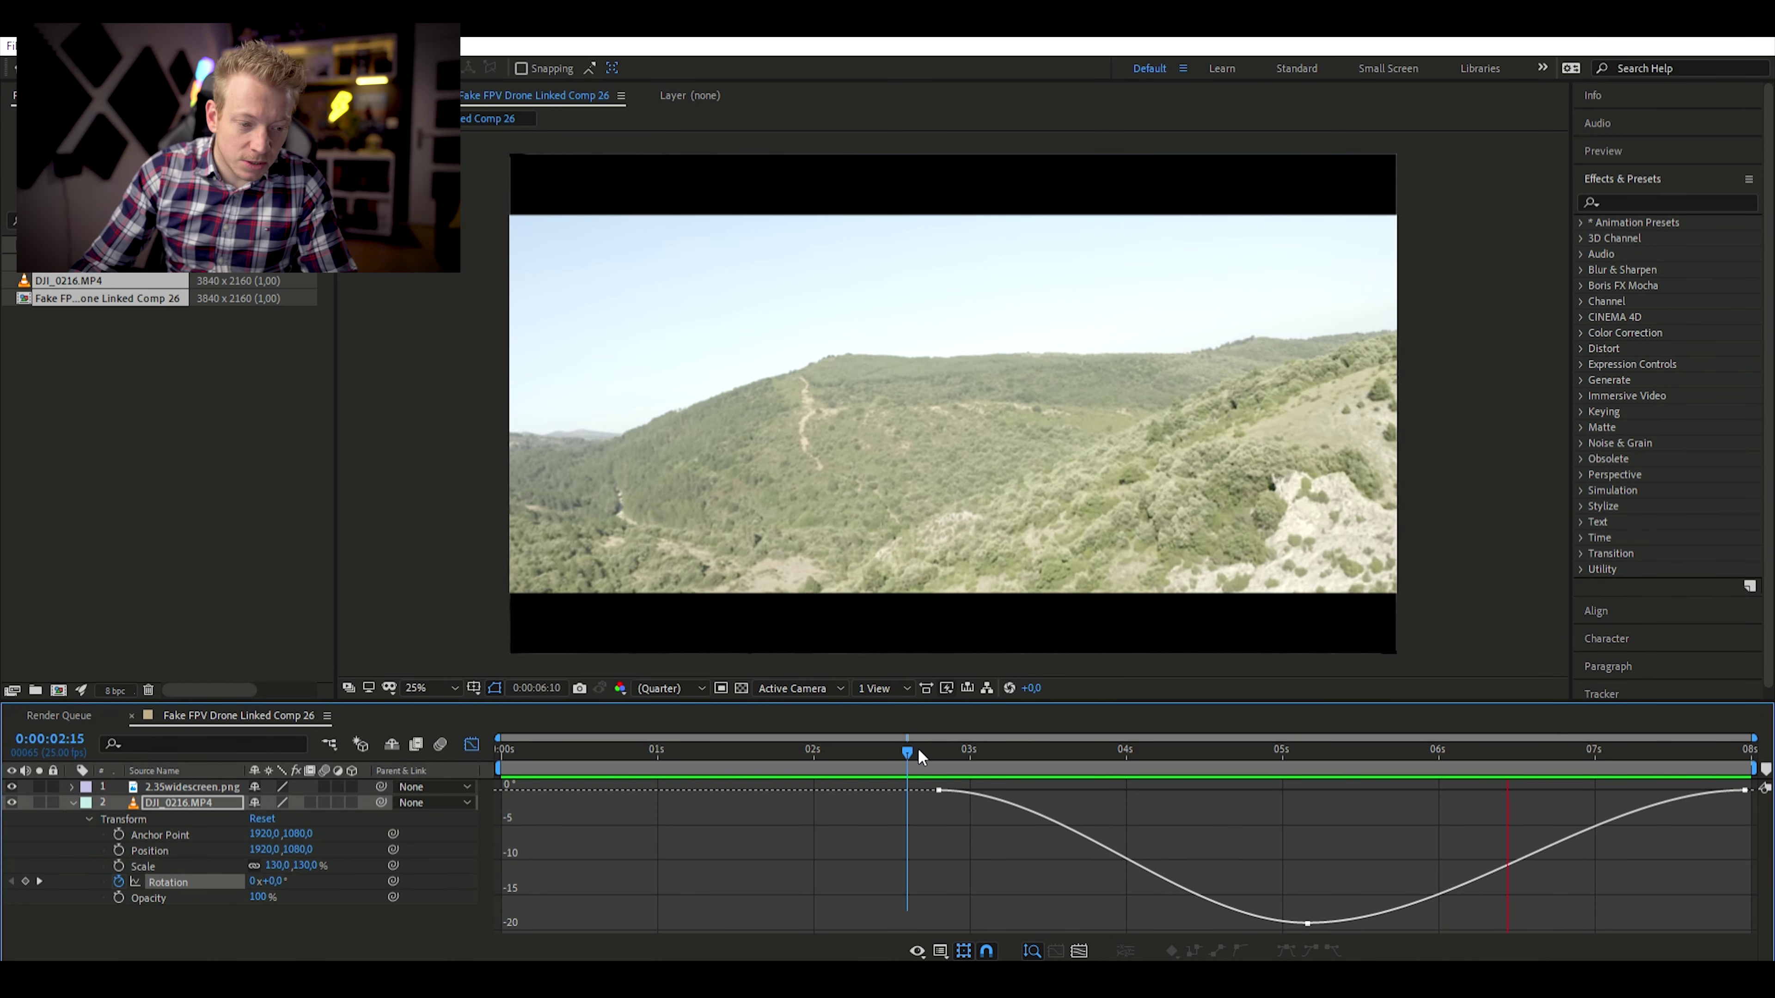
drag(1258, 747, 940, 747)
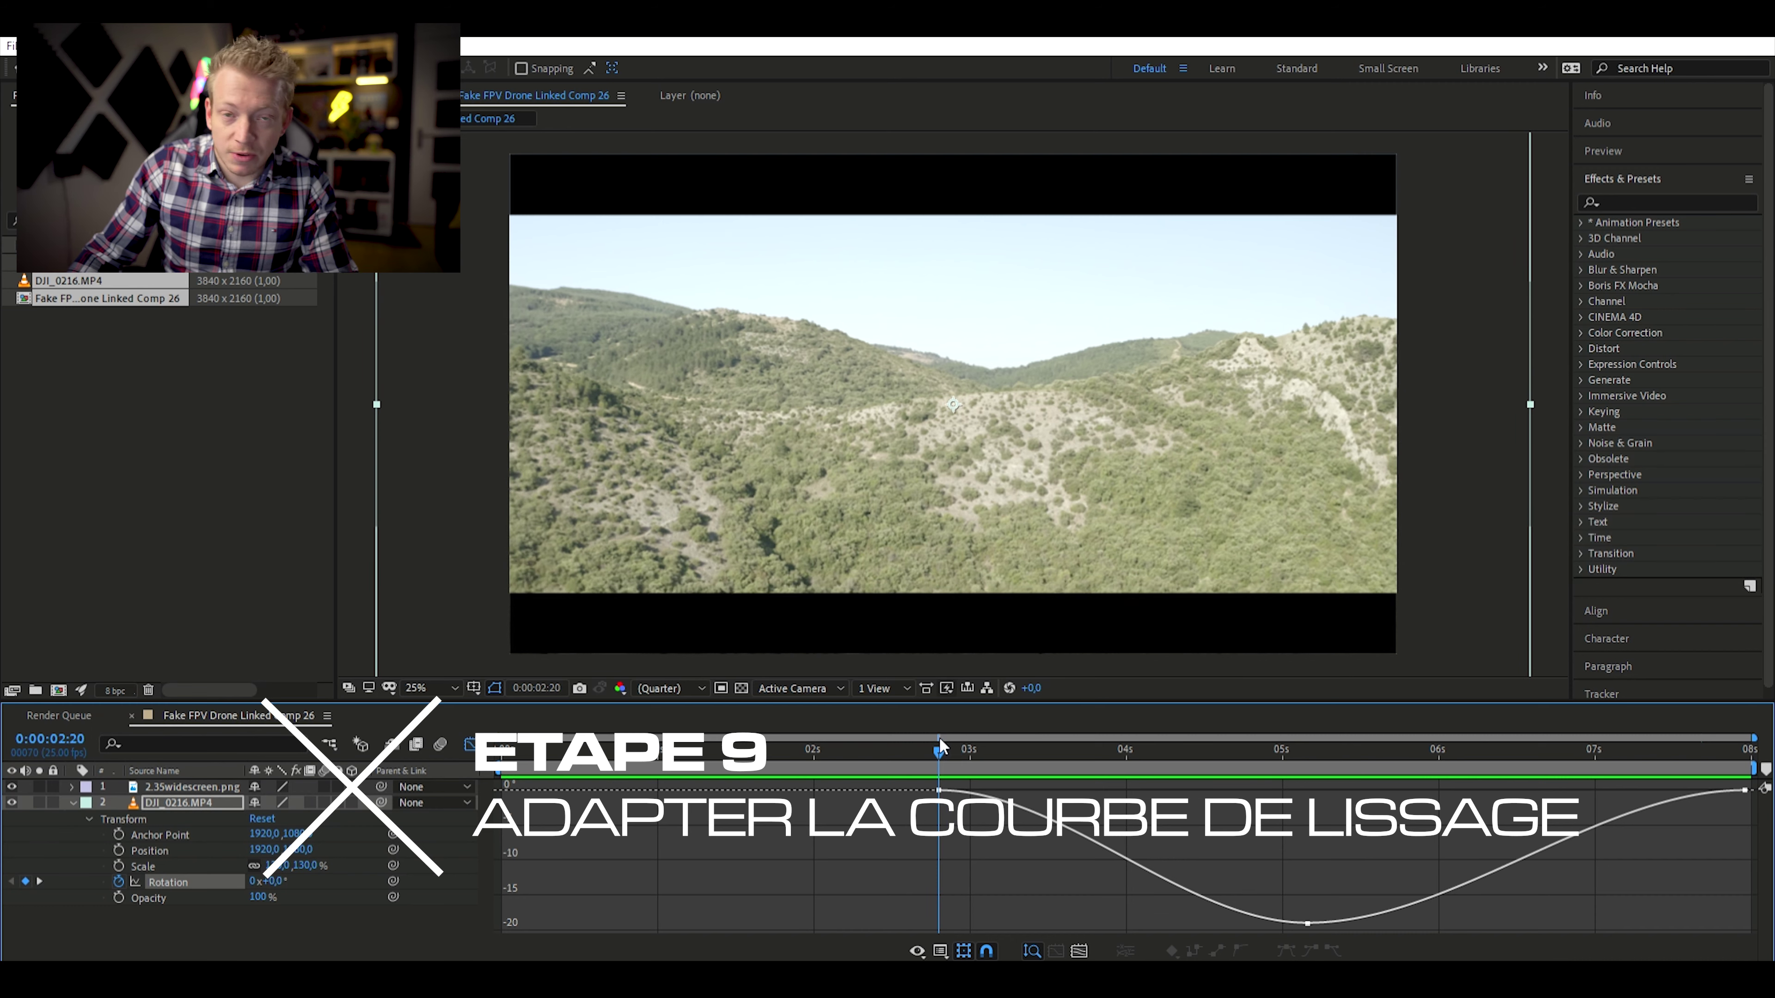
Pull the first keyframe's Bezier handle down and stretch the bottom keyframe's handle right to linger near -19°
click(940, 792)
mouse_move(939, 744)
mouse_down()
mouse_move(1227, 743)
mouse_move(939, 754)
mouse_up()
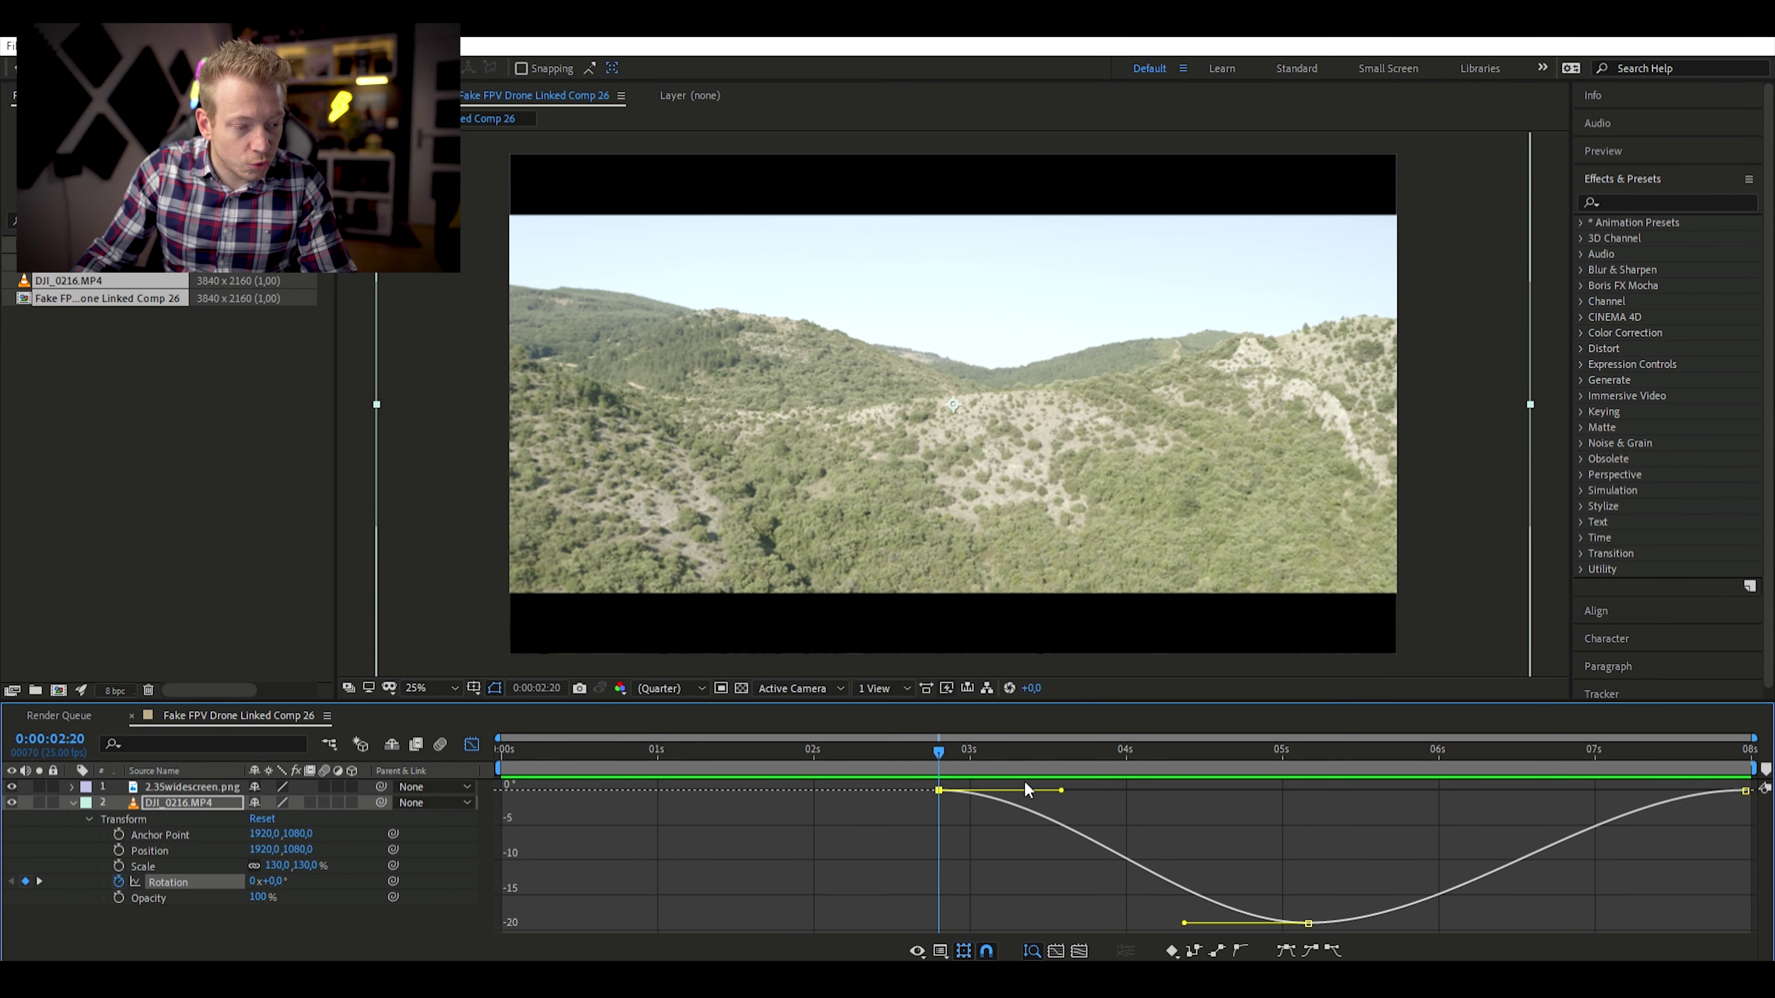
drag(1061, 790, 1062, 802)
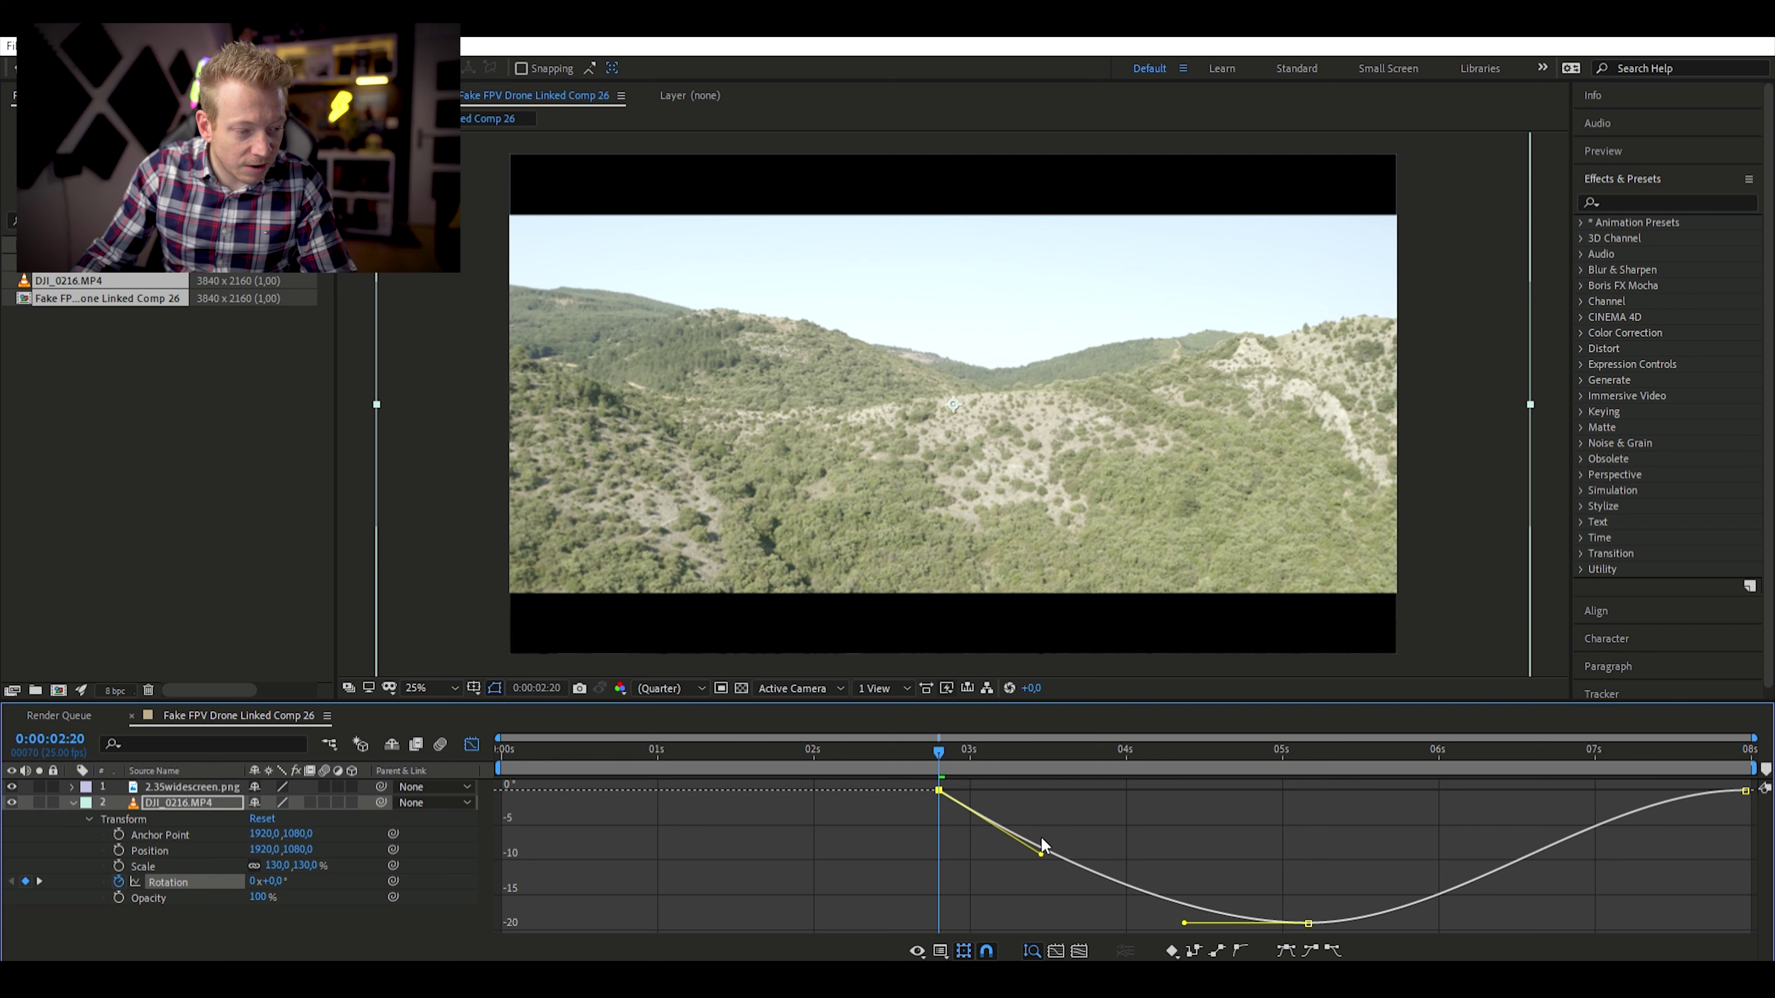
drag(1038, 847, 1035, 853)
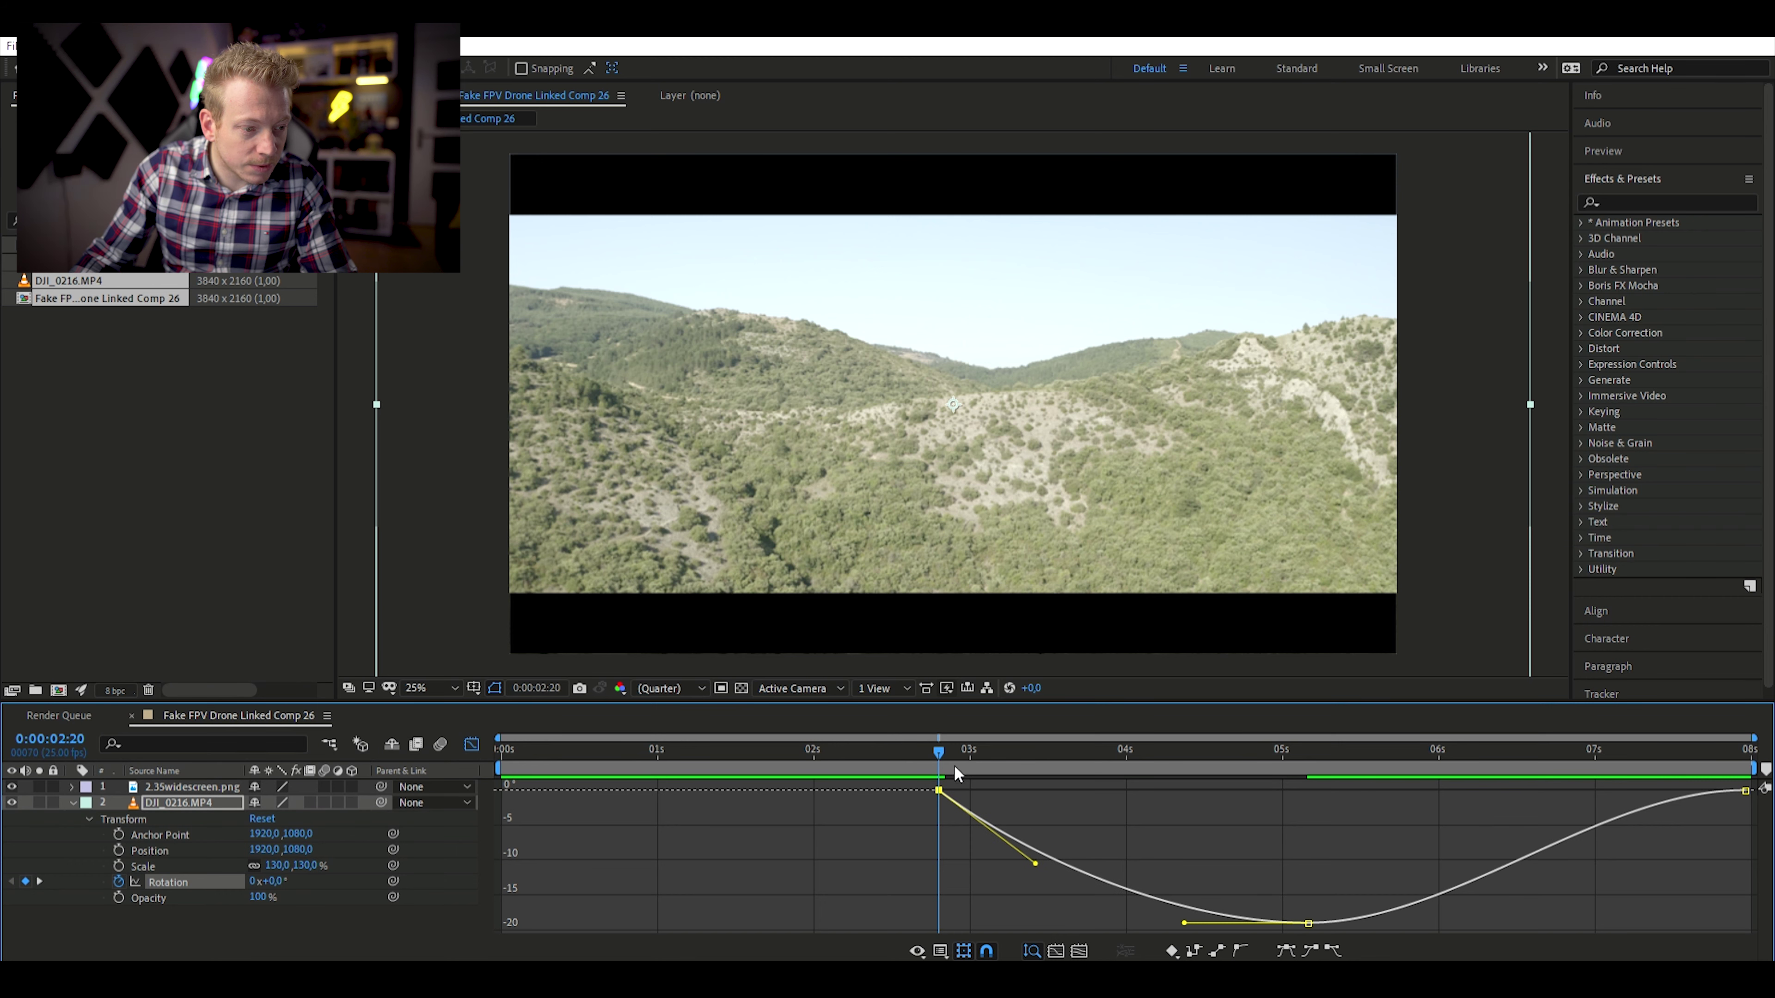
drag(934, 740, 1545, 857)
drag(1308, 922, 1706, 906)
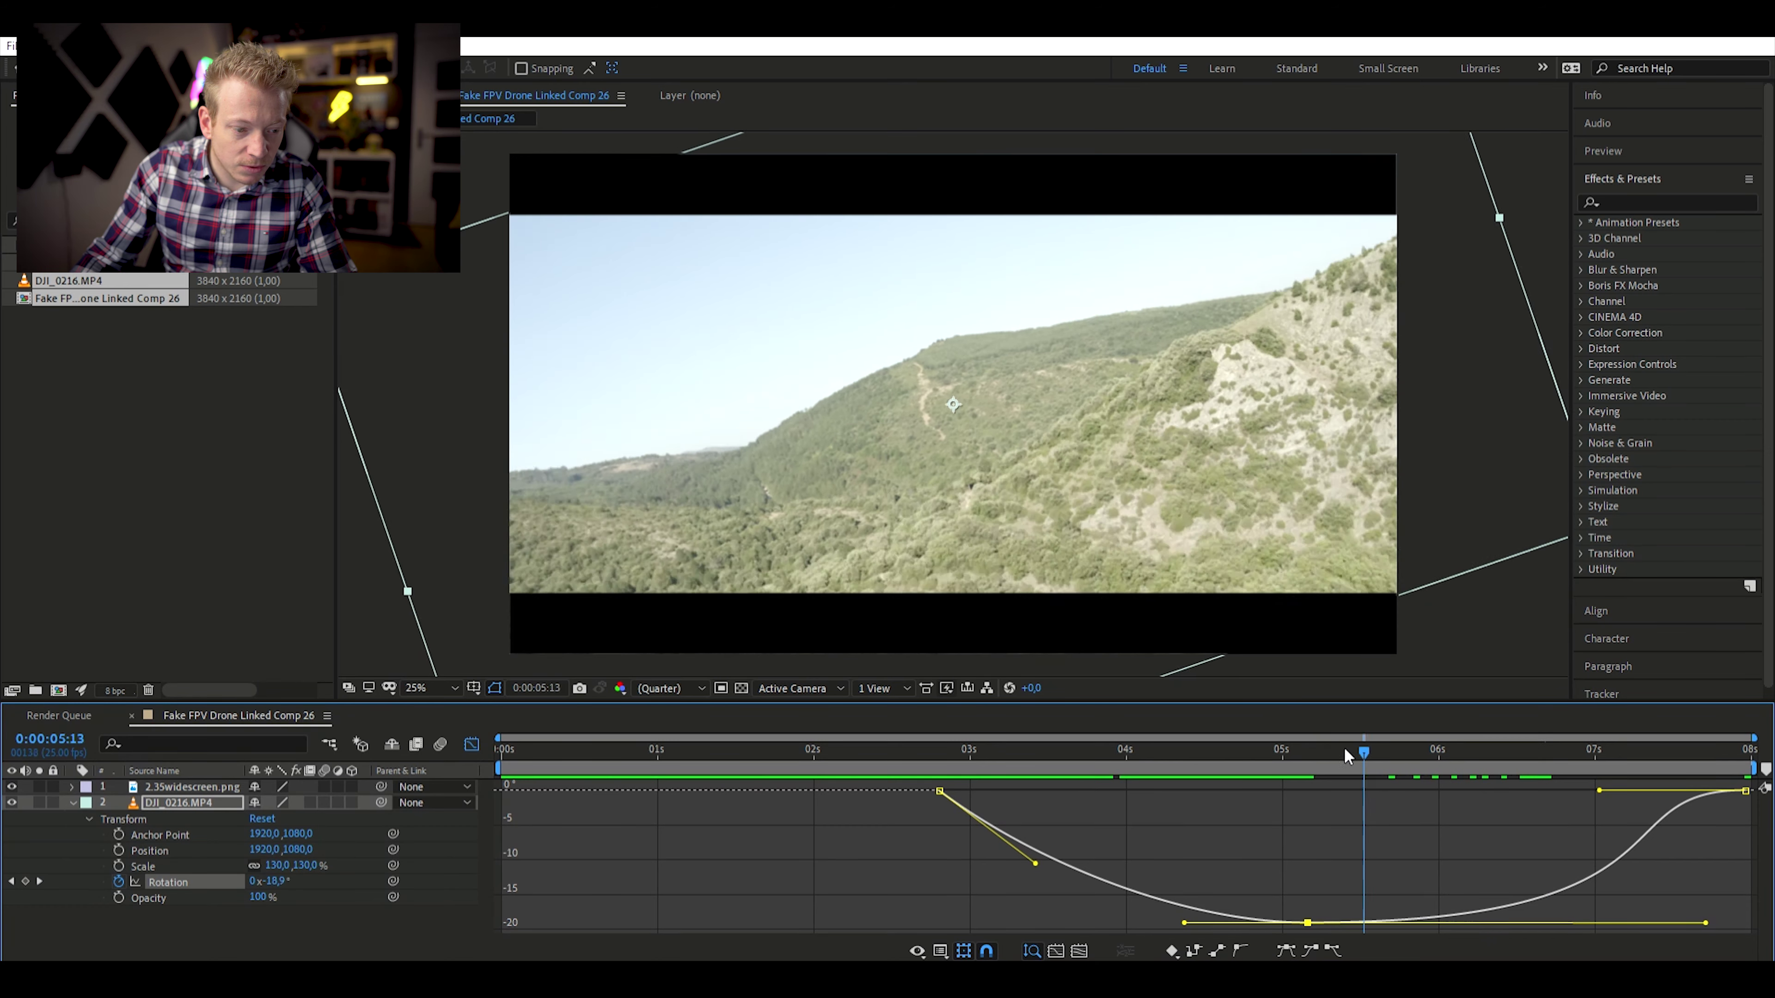
Drag the last keyframe's incoming handle down so Rotation snaps back to 0° before 8 s
drag(1346, 755, 1720, 811)
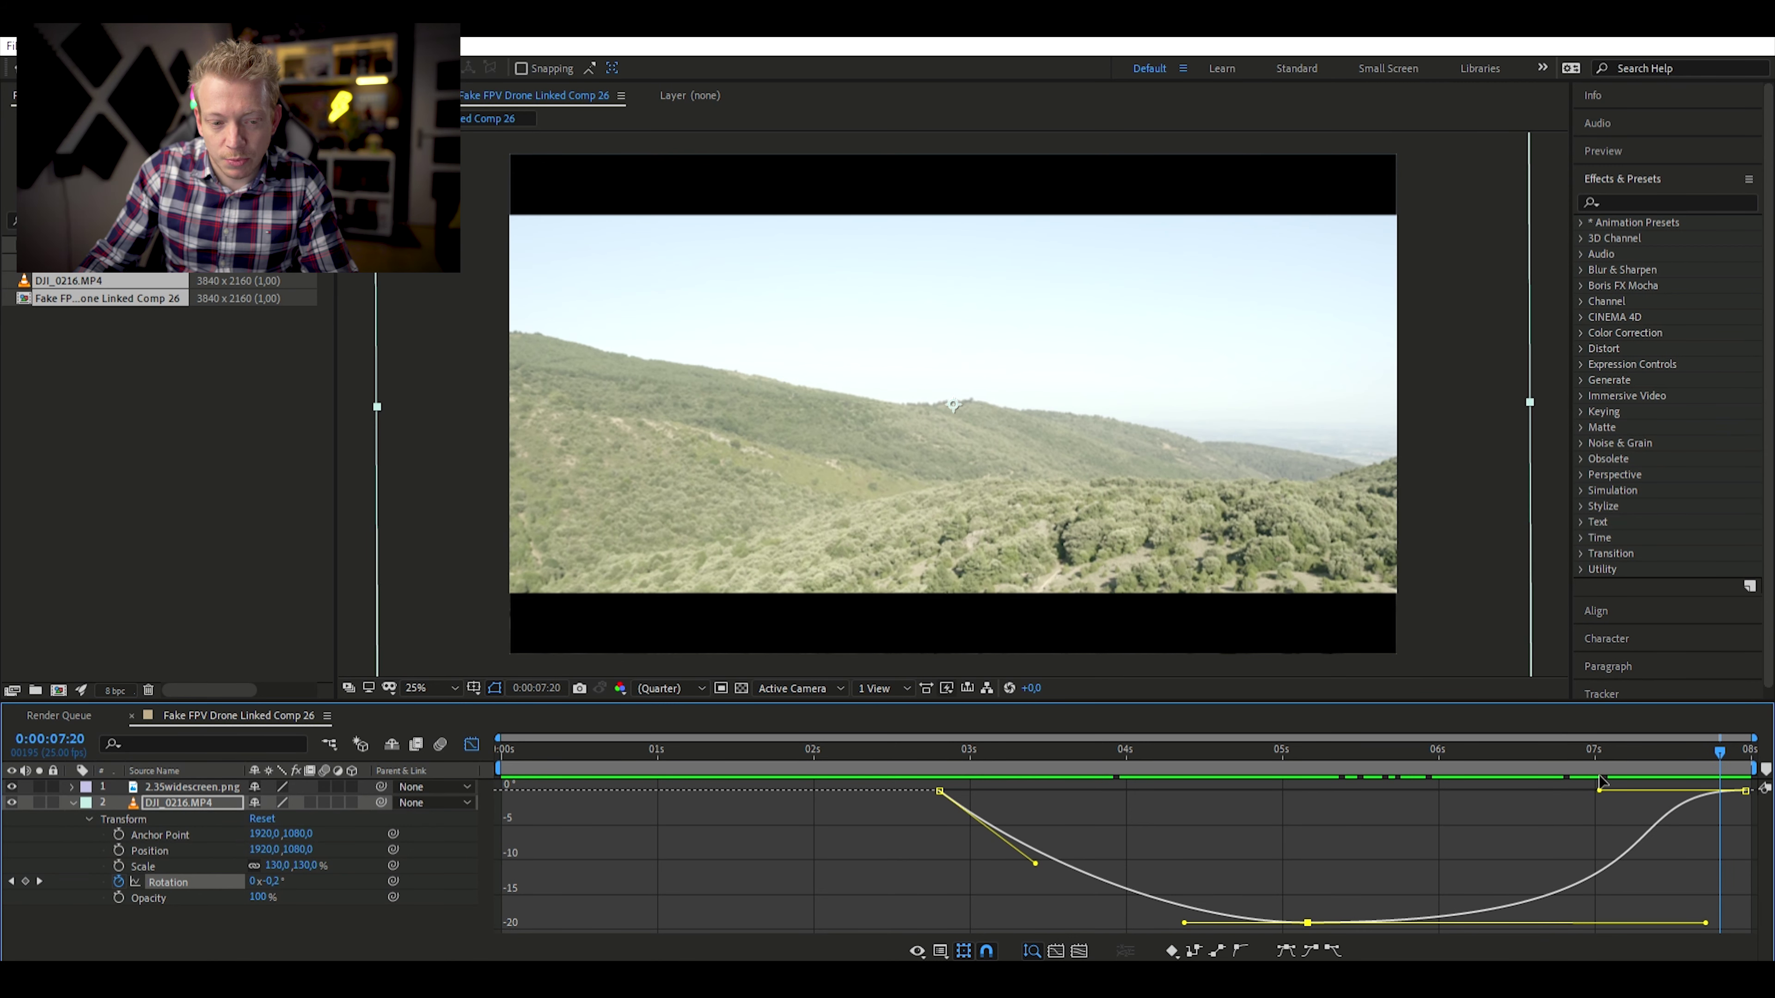
drag(1600, 788, 1704, 828)
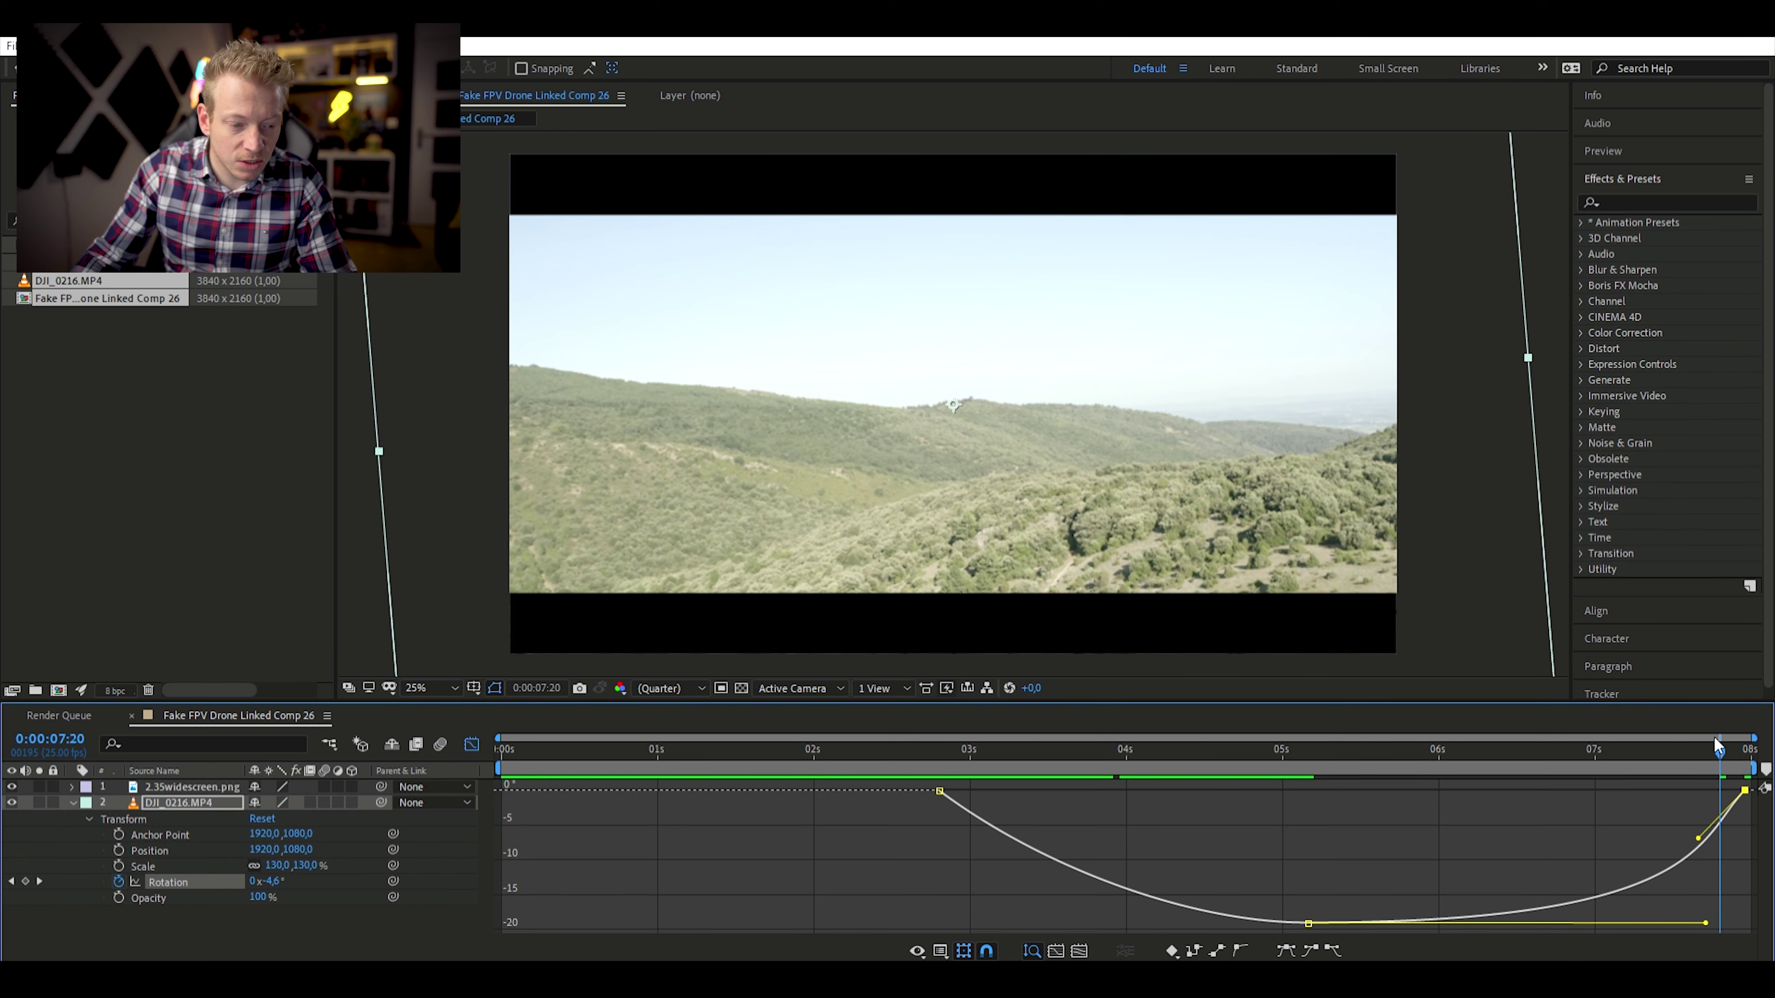
drag(1718, 747, 801, 792)
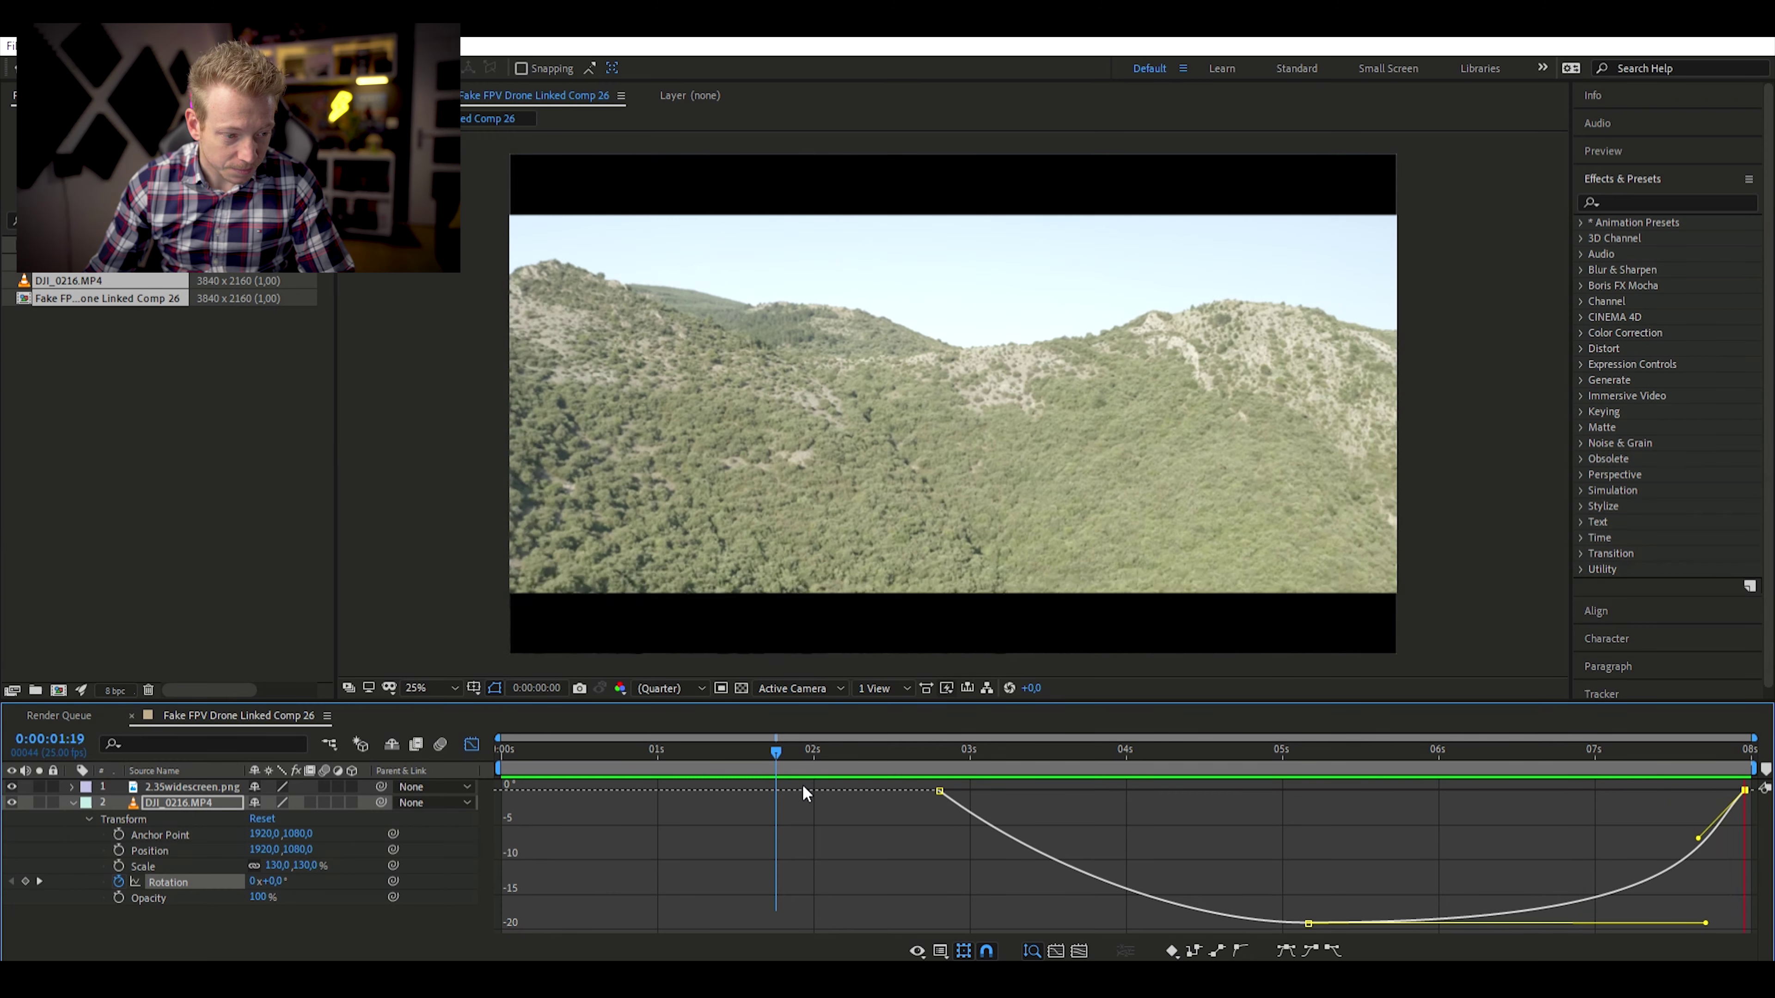
Scrub and preview the reshaped bank around the 5-second mark
click(1294, 750)
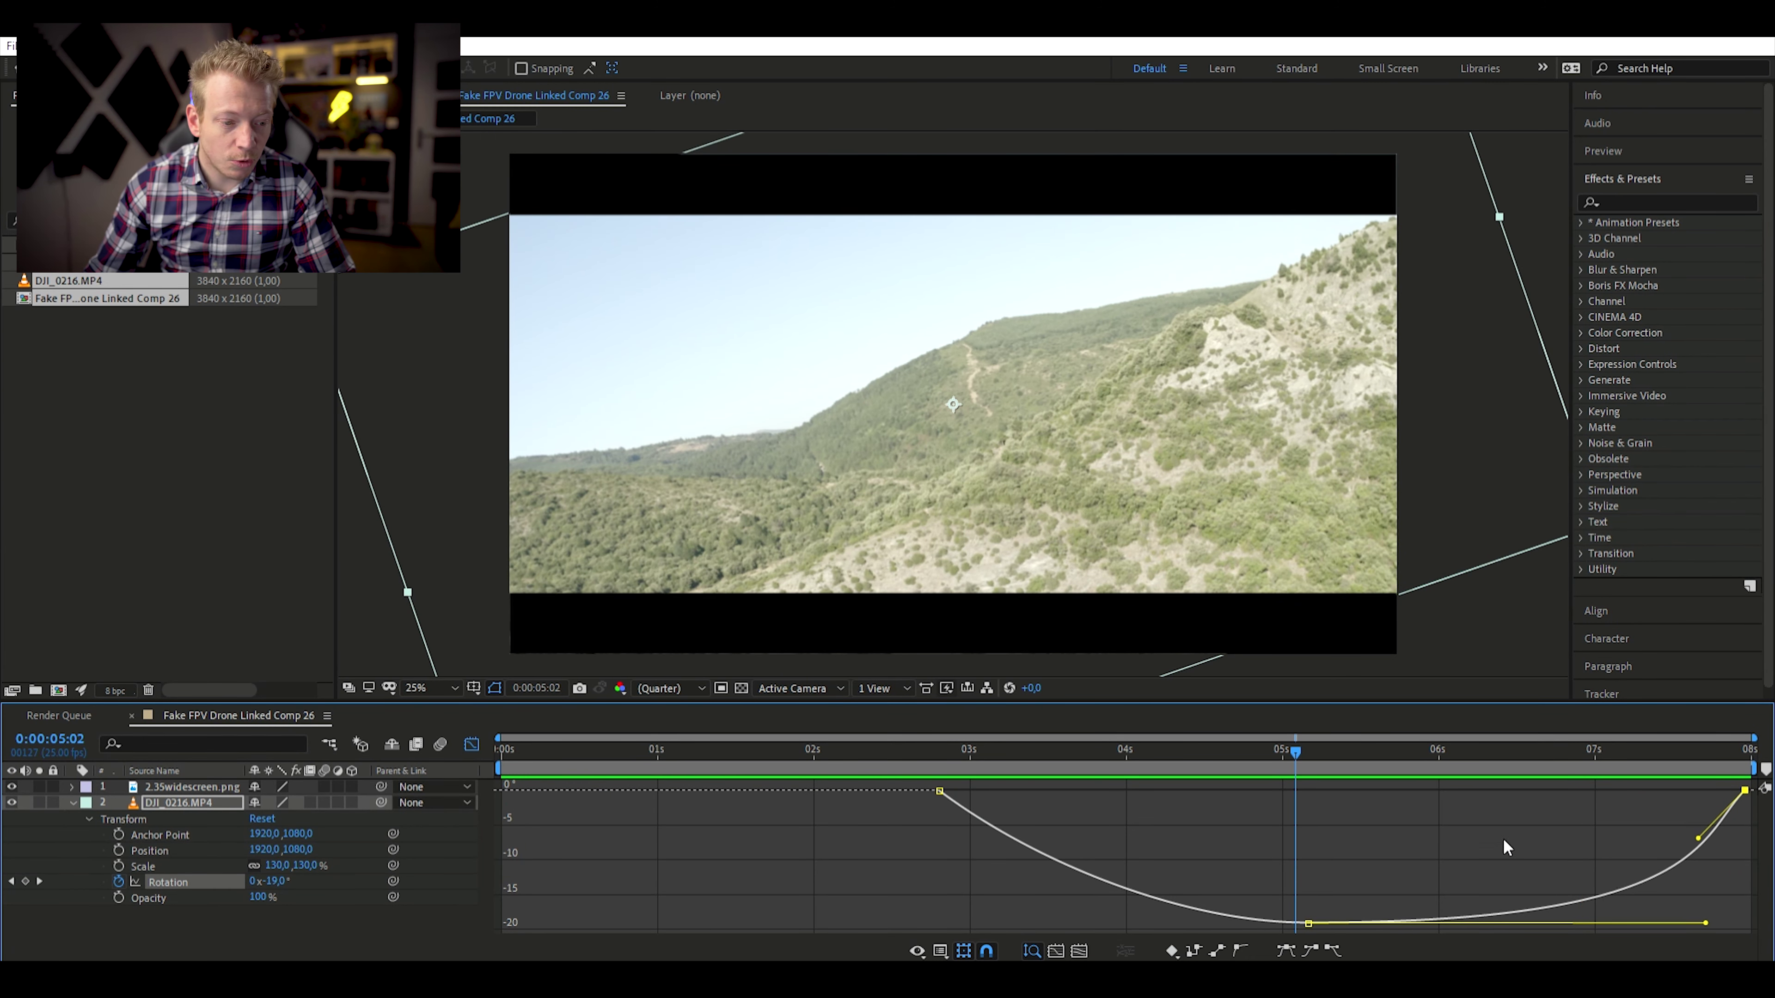
click(1289, 741)
drag(1287, 733, 902, 769)
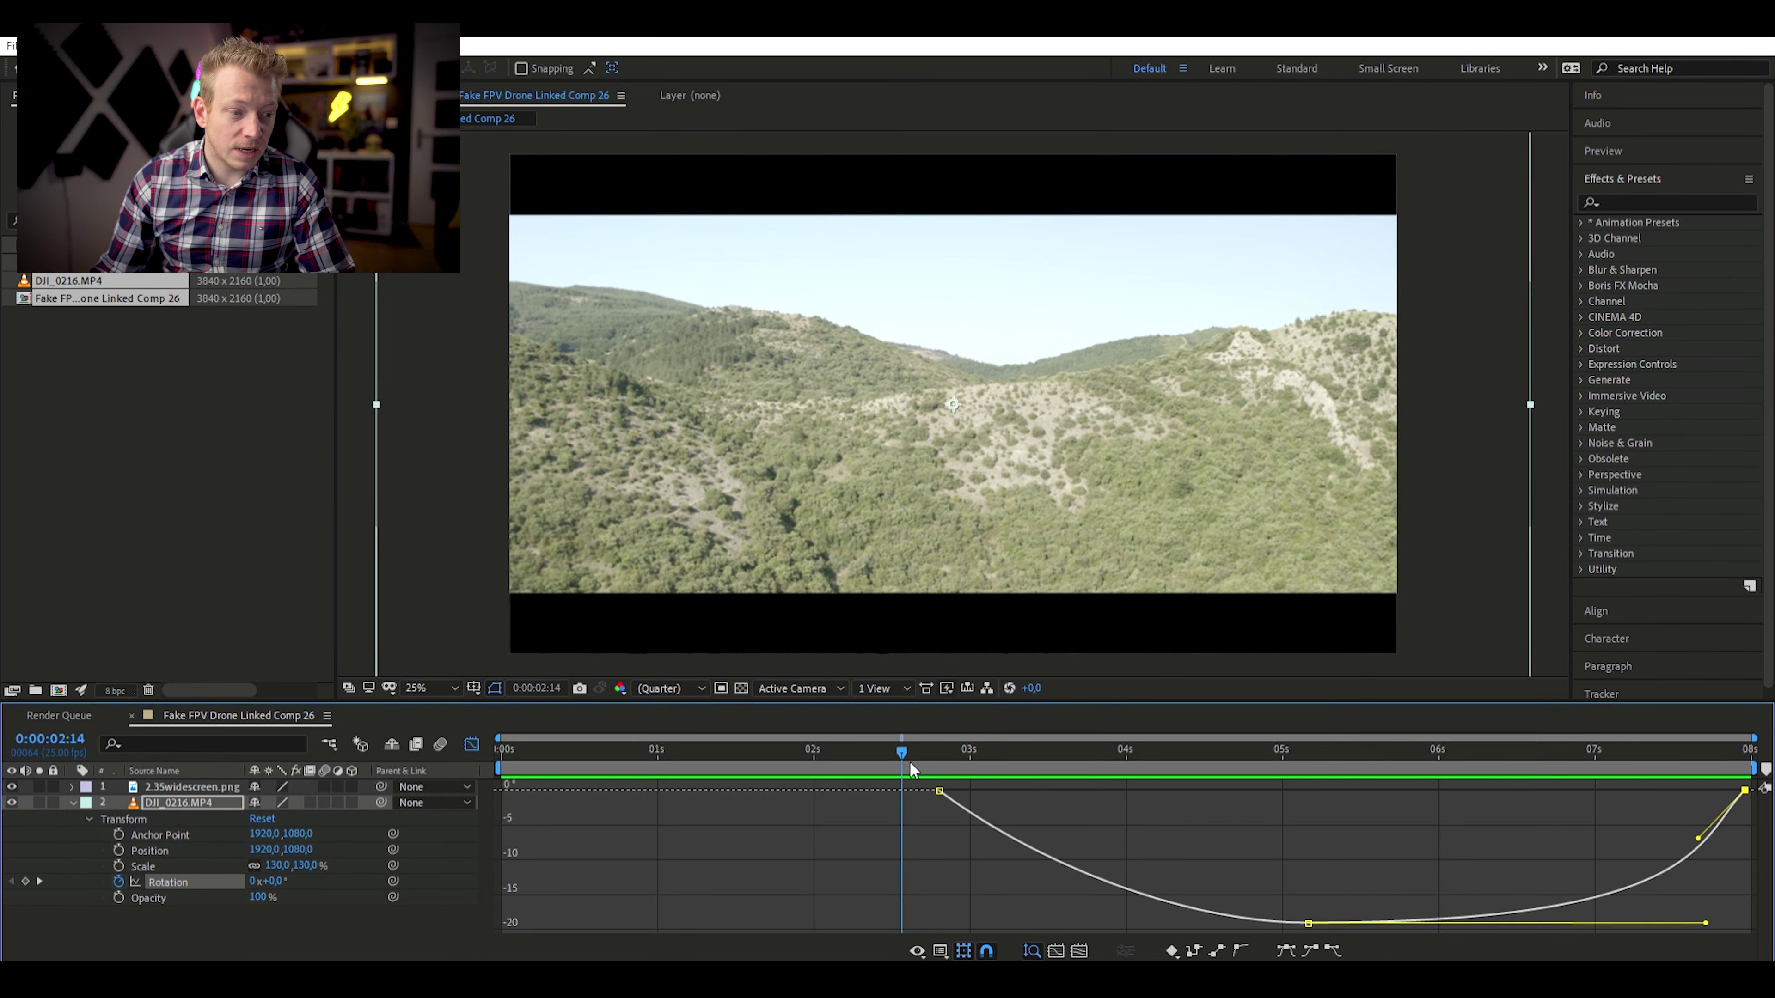
key(space)
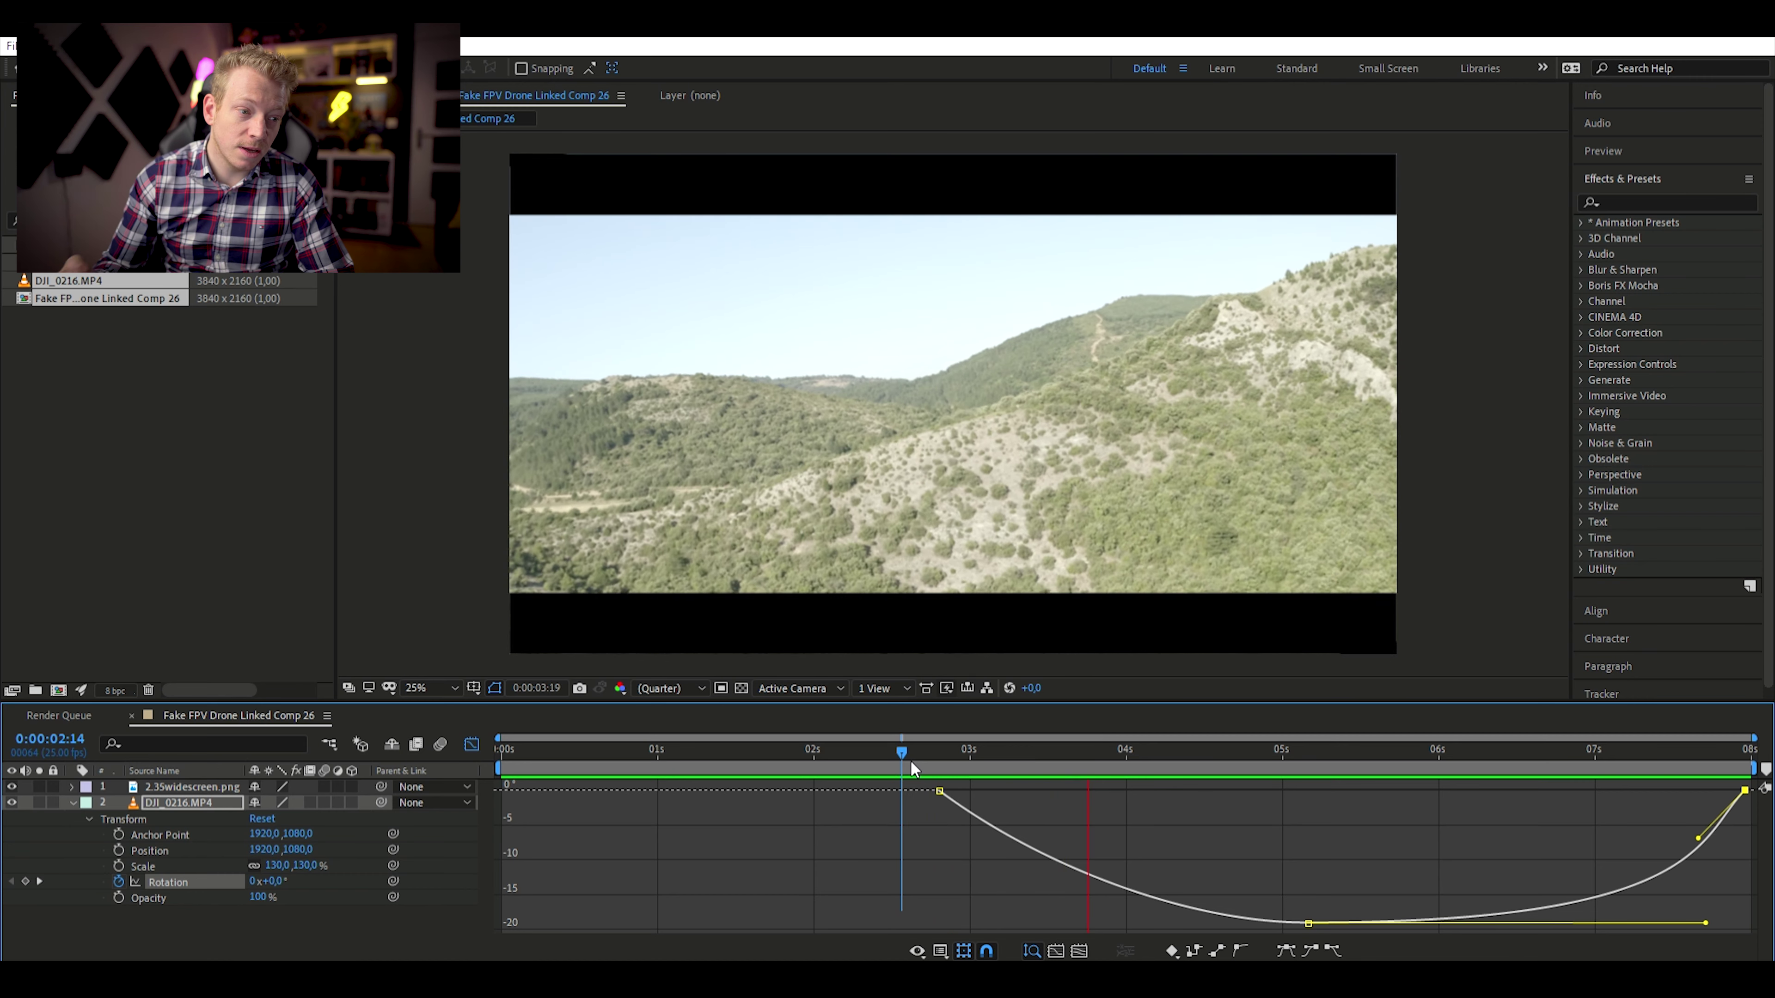
key(space)
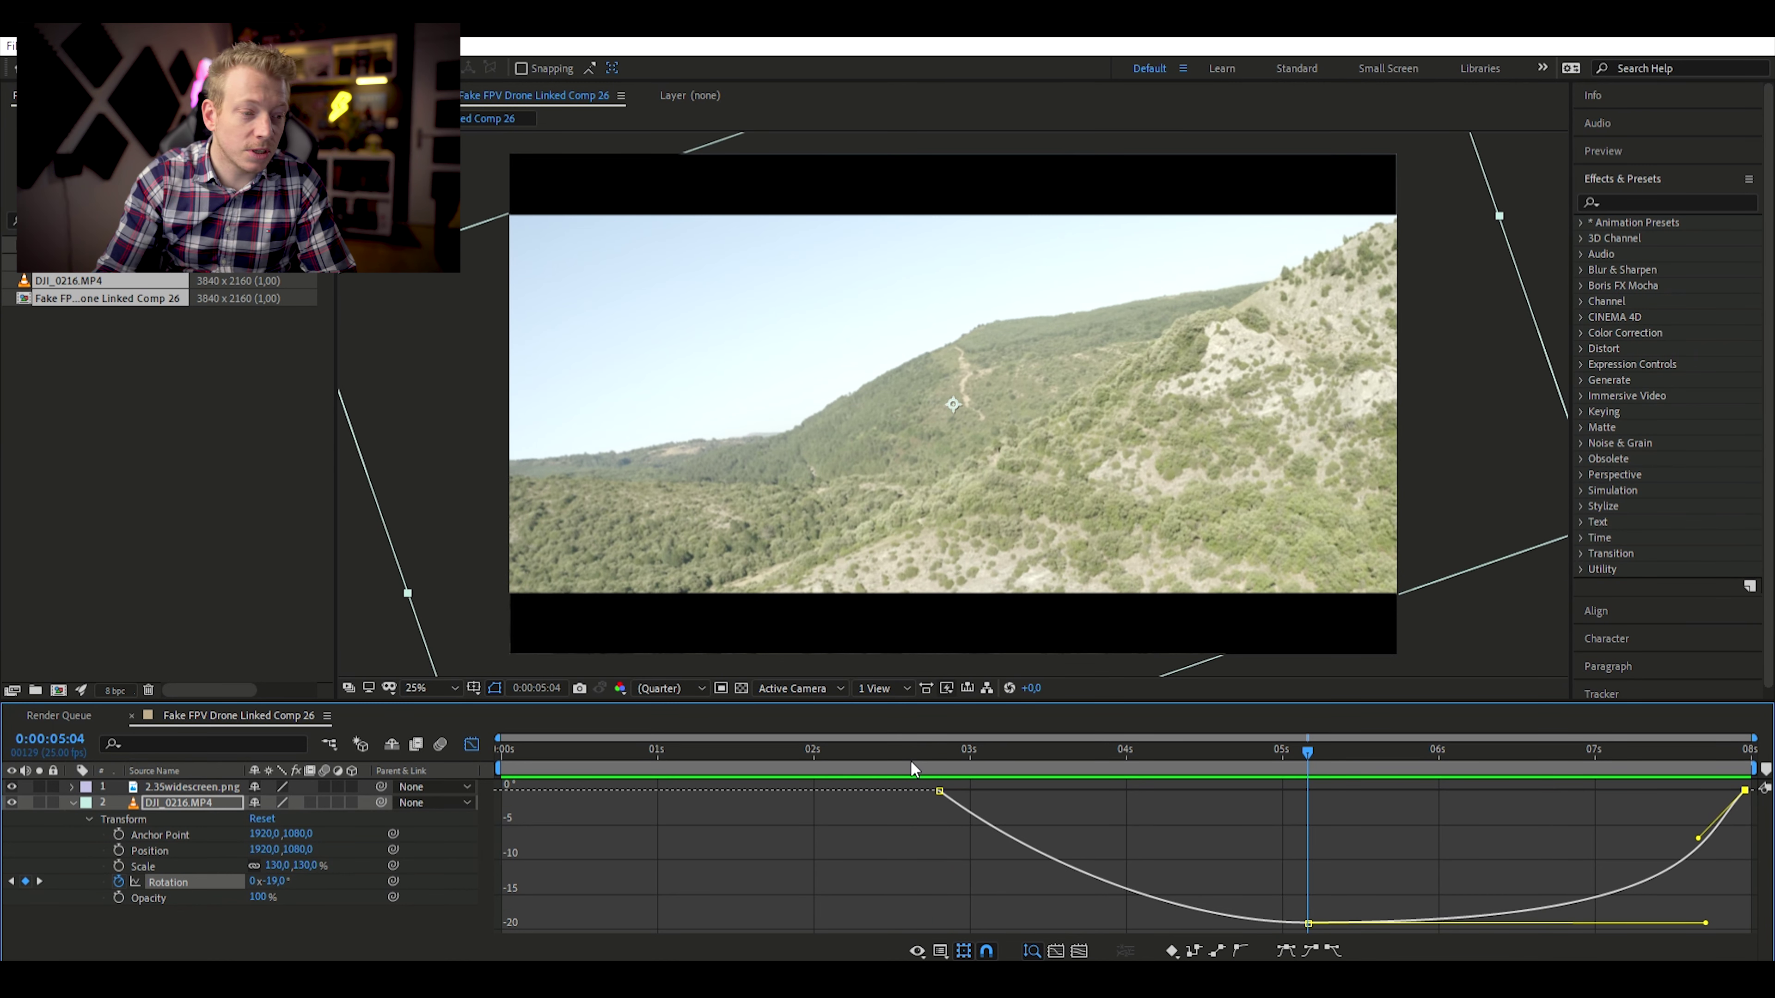
click(948, 738)
drag(947, 735, 1368, 740)
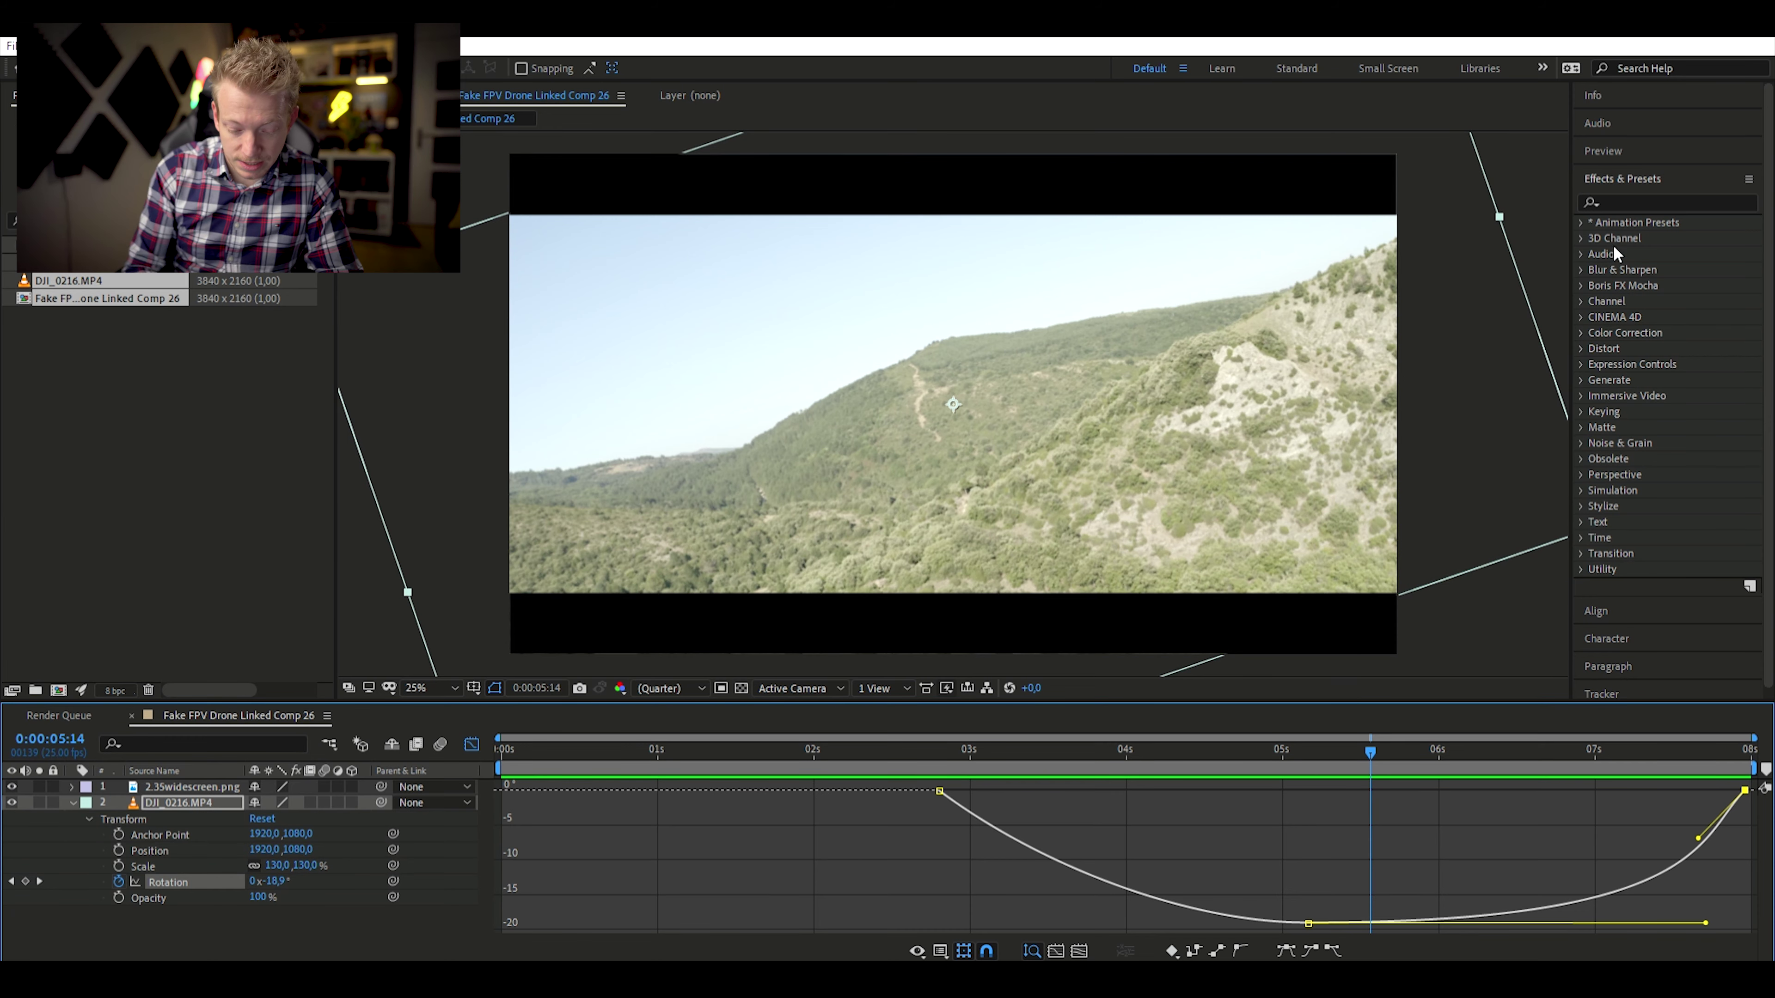
Render the comp with motion blur as test fake fpv 2.mov and place it on V1 in Premiere
click(1649, 200)
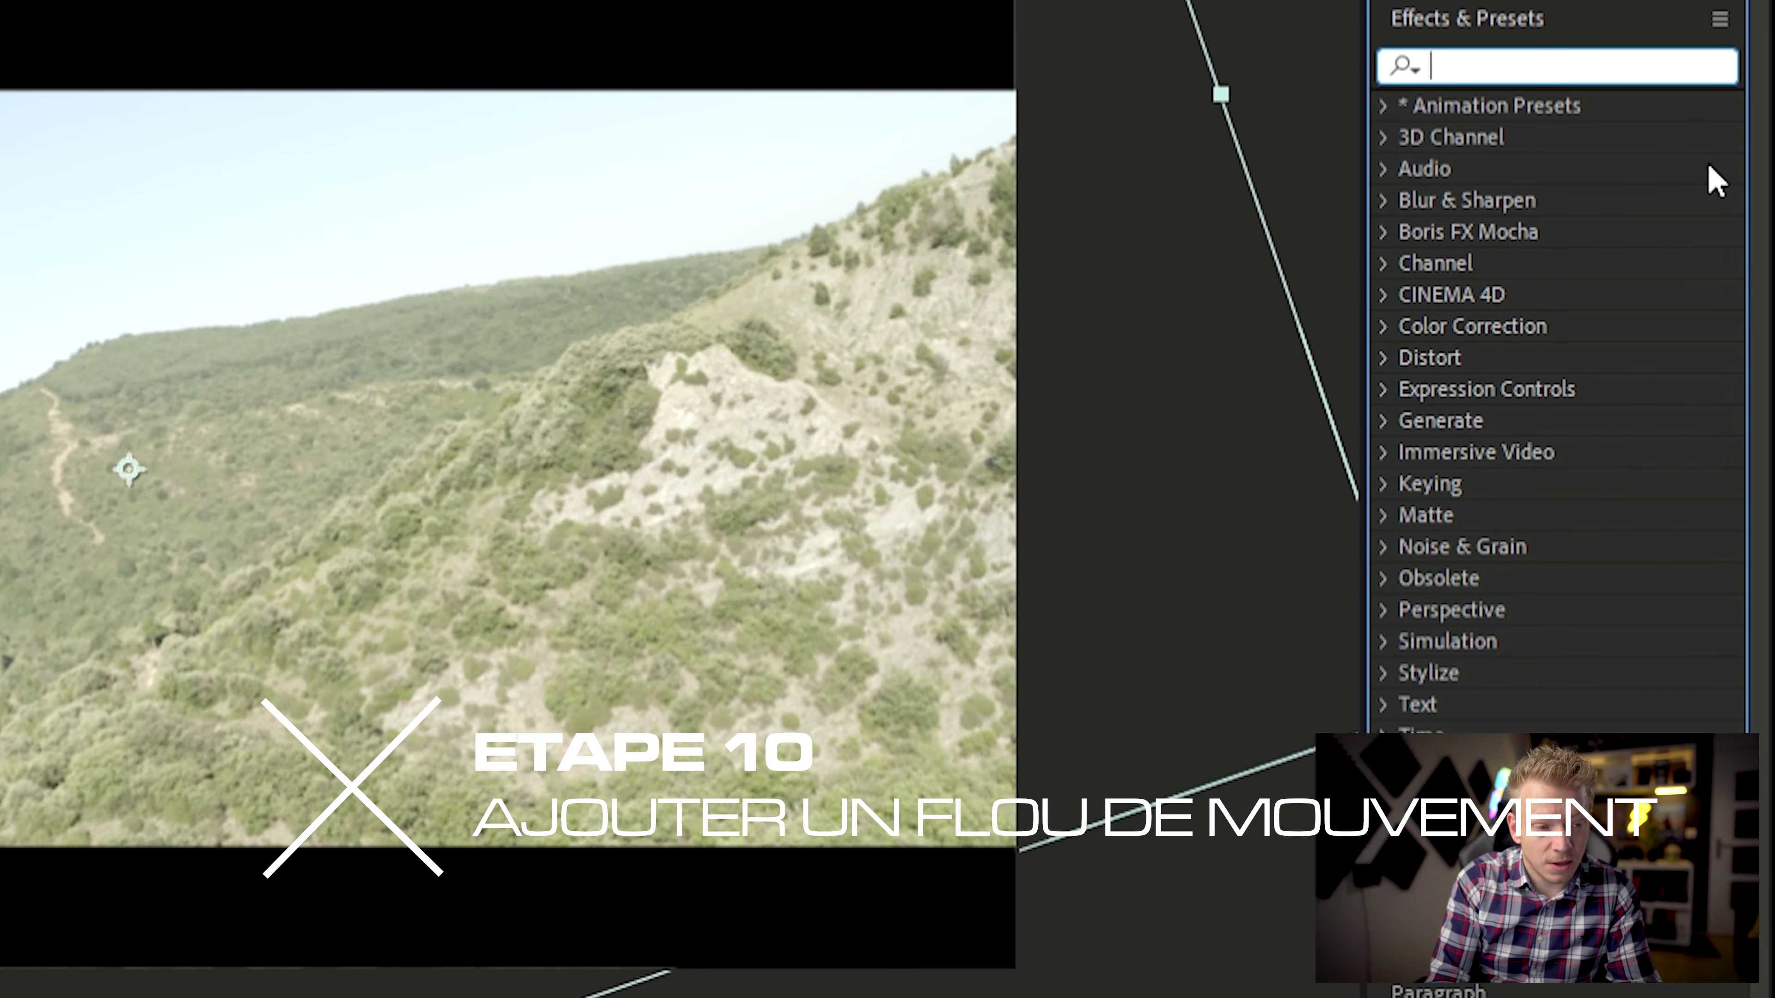
drag(150, 390, 493, 754)
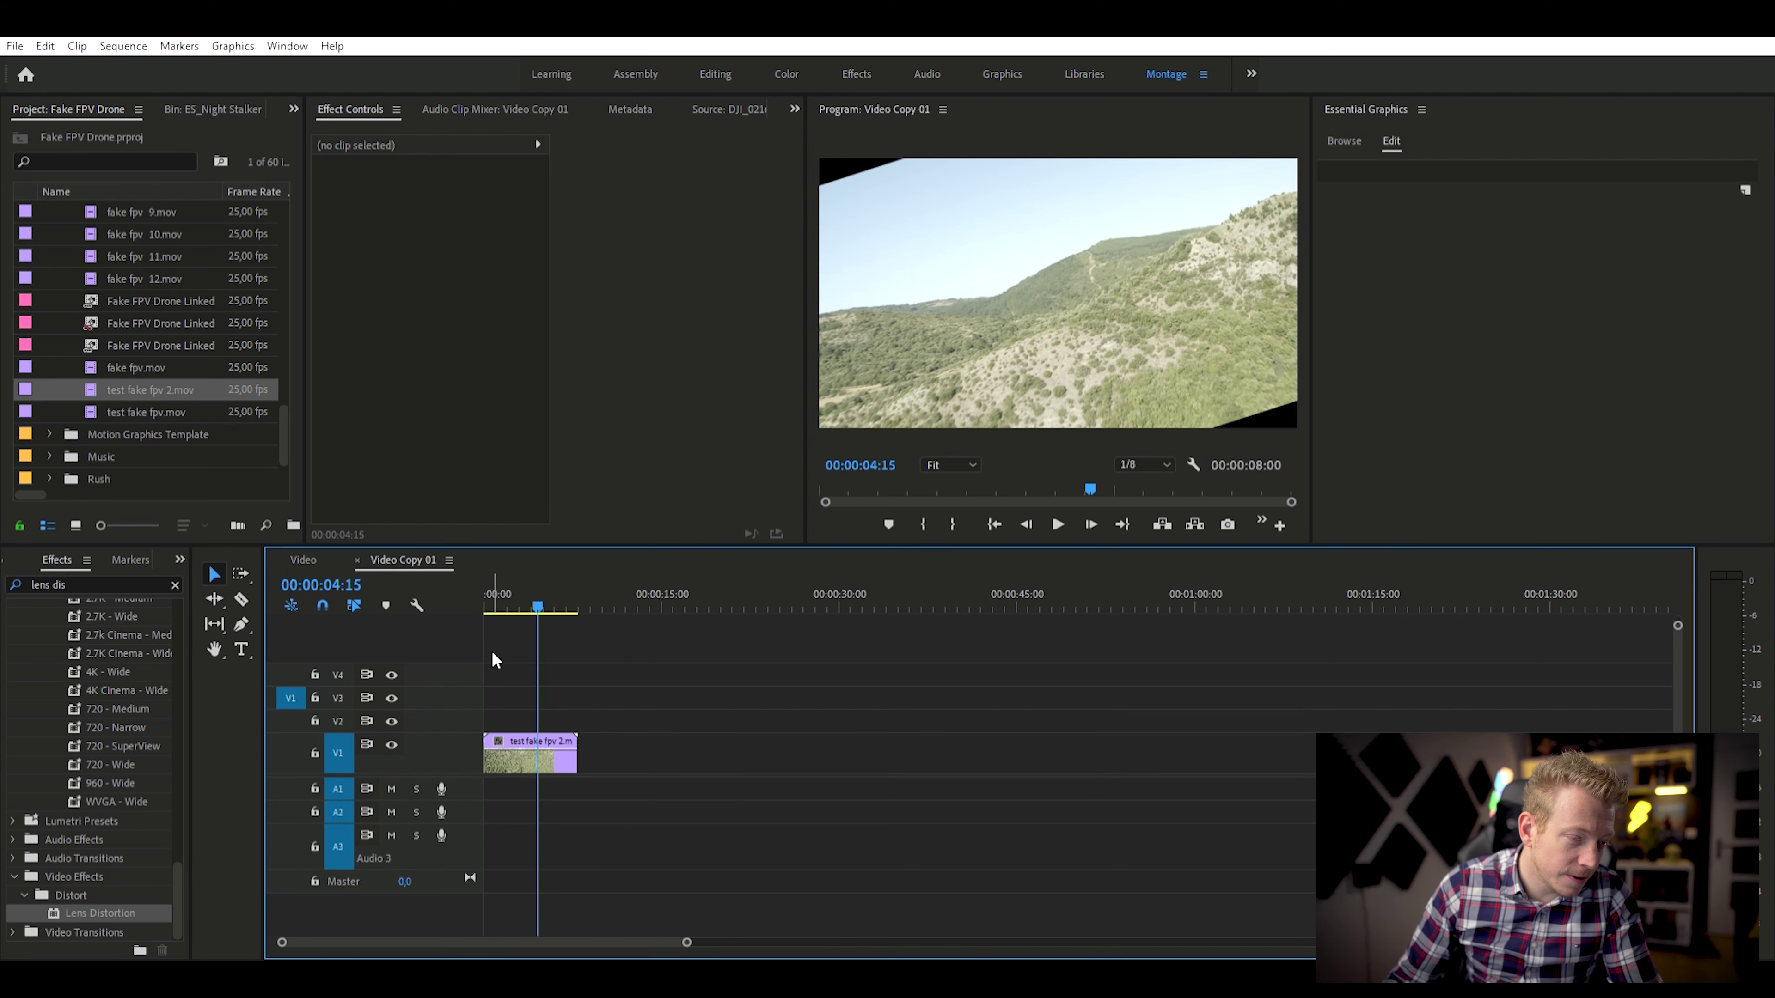
Preview the drone clip from the start of the sequence
click(488, 595)
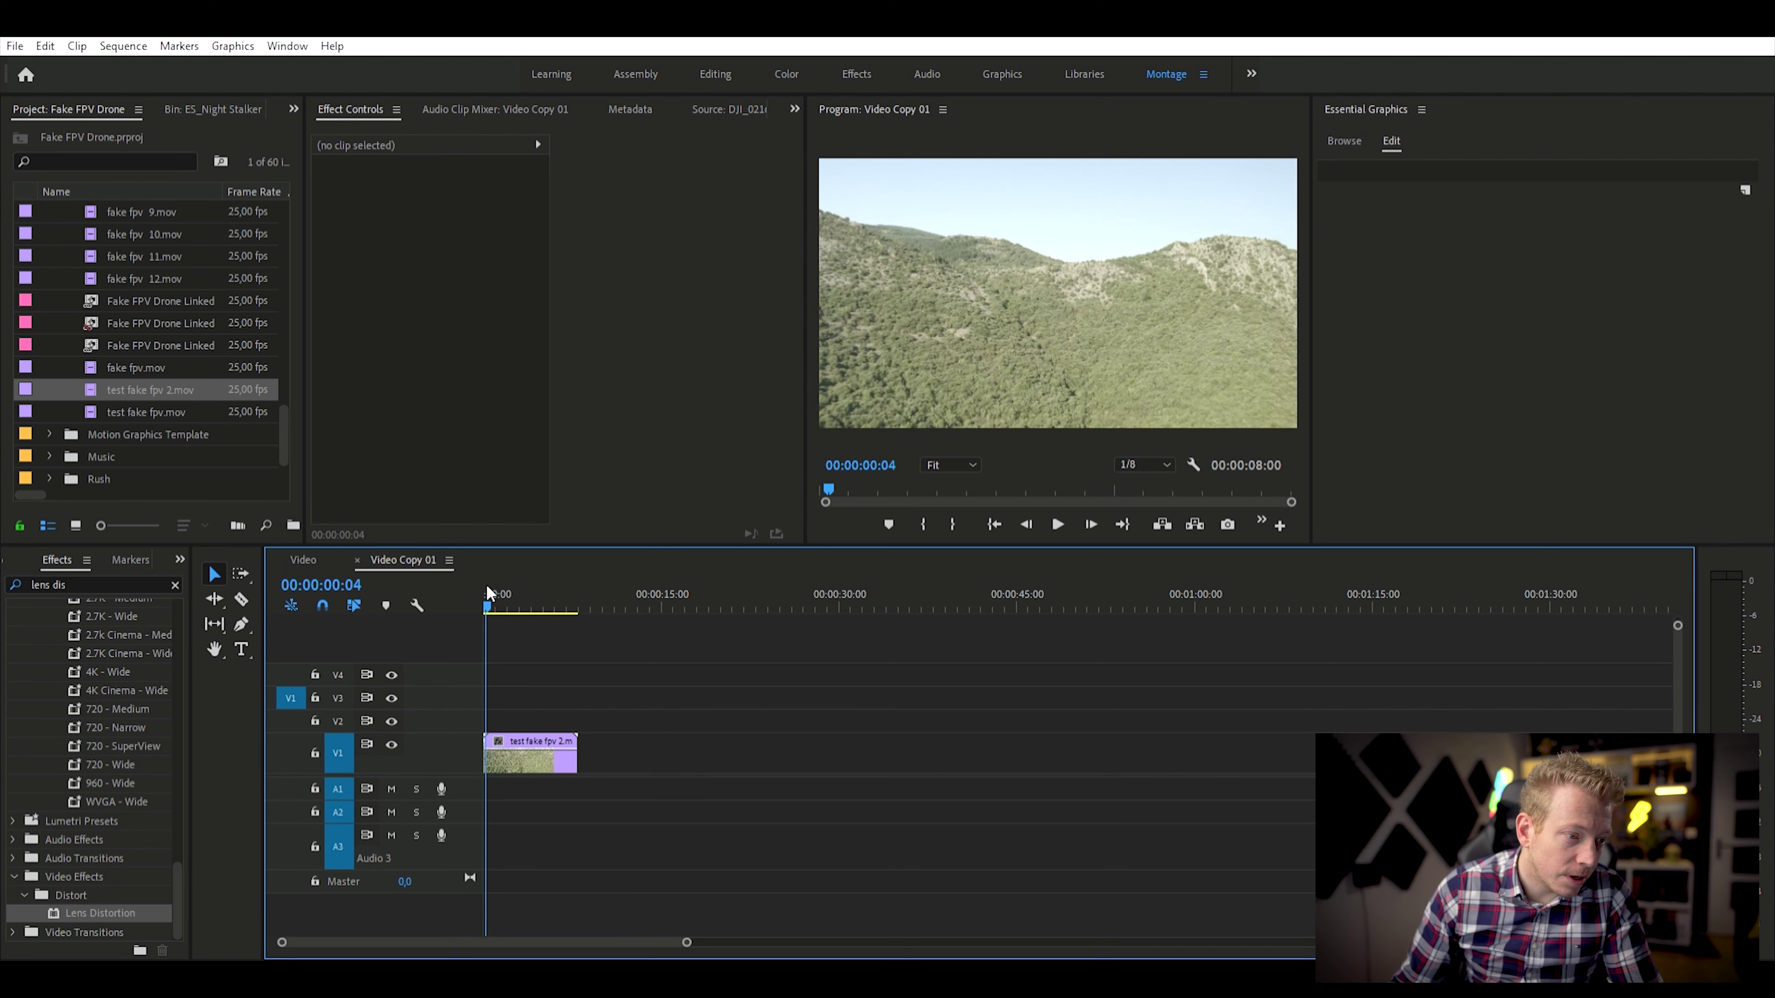
key(space)
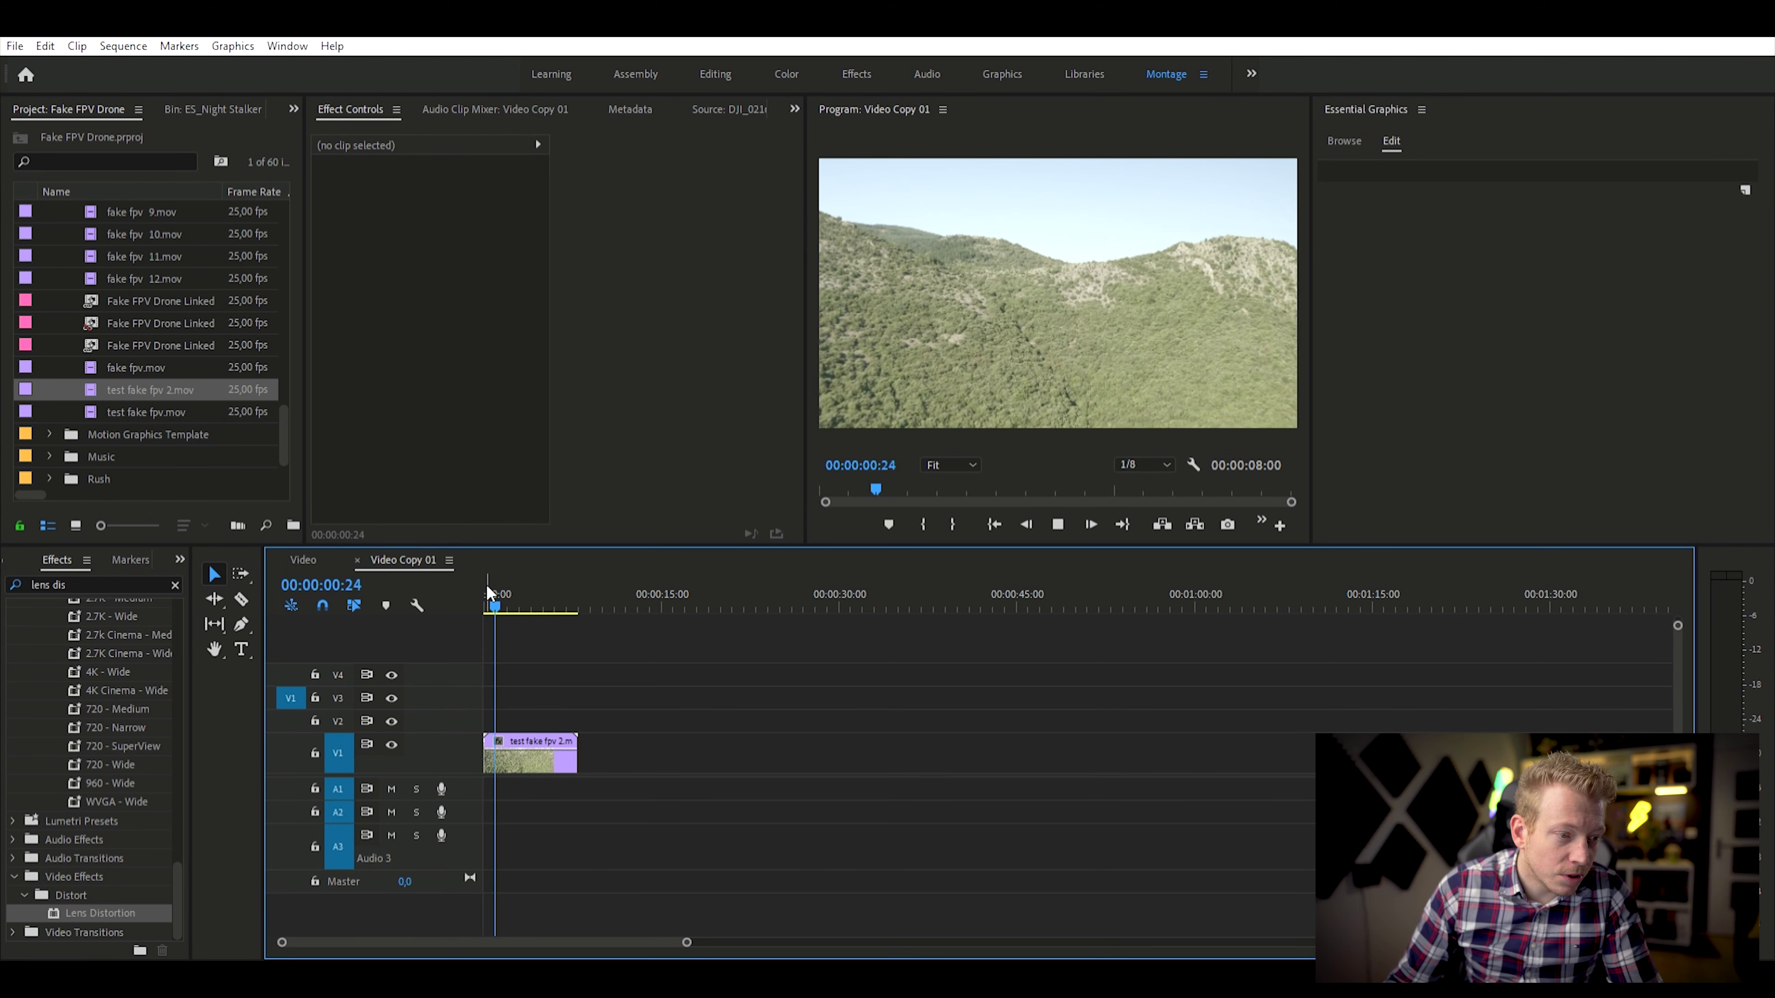
key(space)
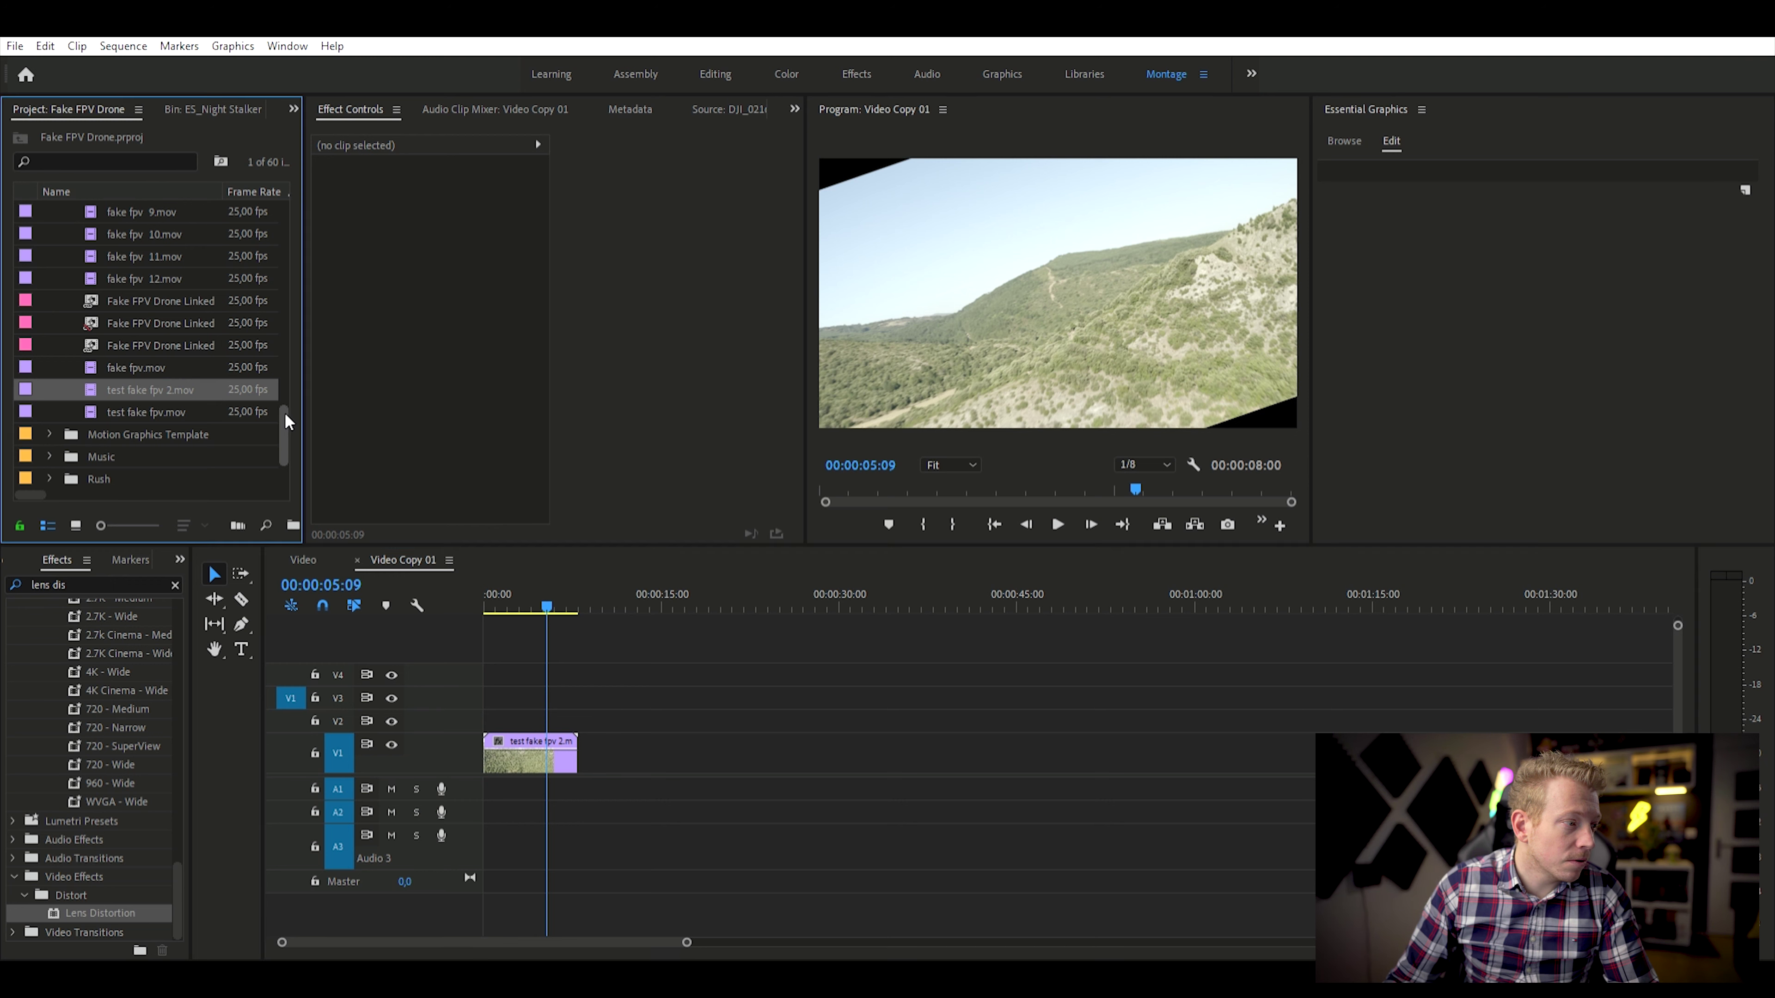
Place 2.35widescreen.png on track V2 above the drone clip
drag(284, 419, 284, 208)
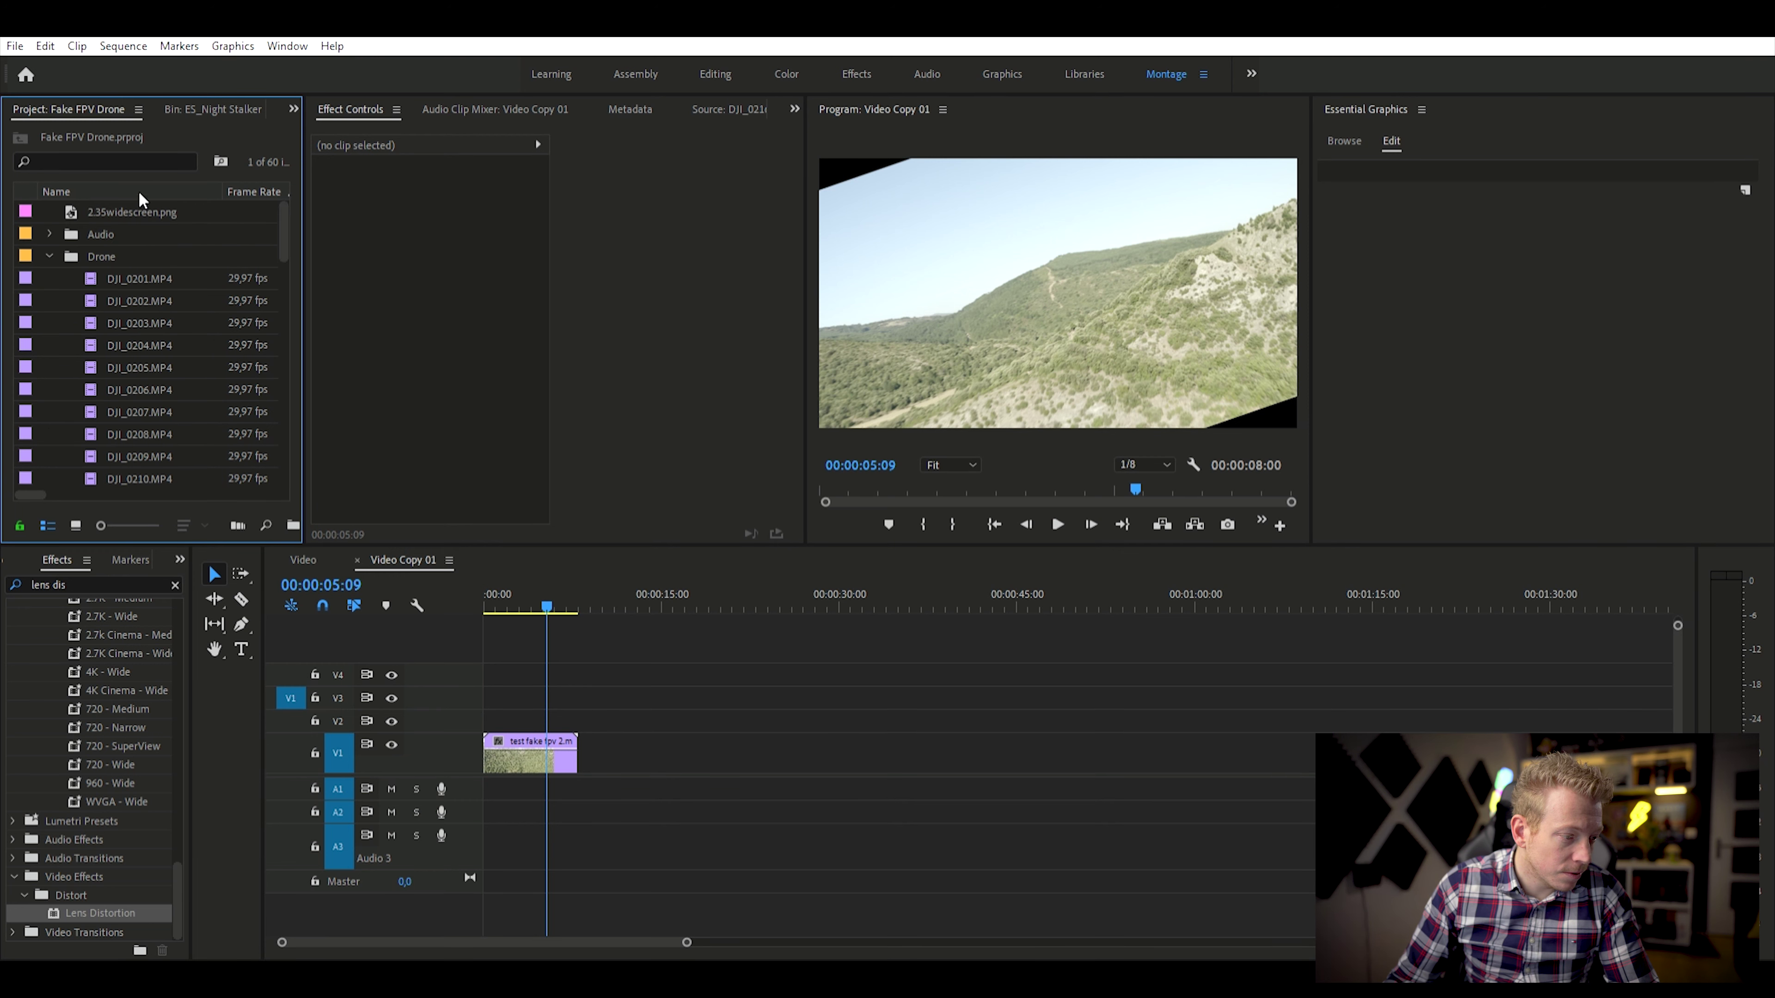
drag(132, 211, 578, 715)
click(540, 718)
Trim the letterbox overlay to the drone clip's end, scale it to 200, and play it back
click(436, 223)
text(200)
key(Return)
click(499, 595)
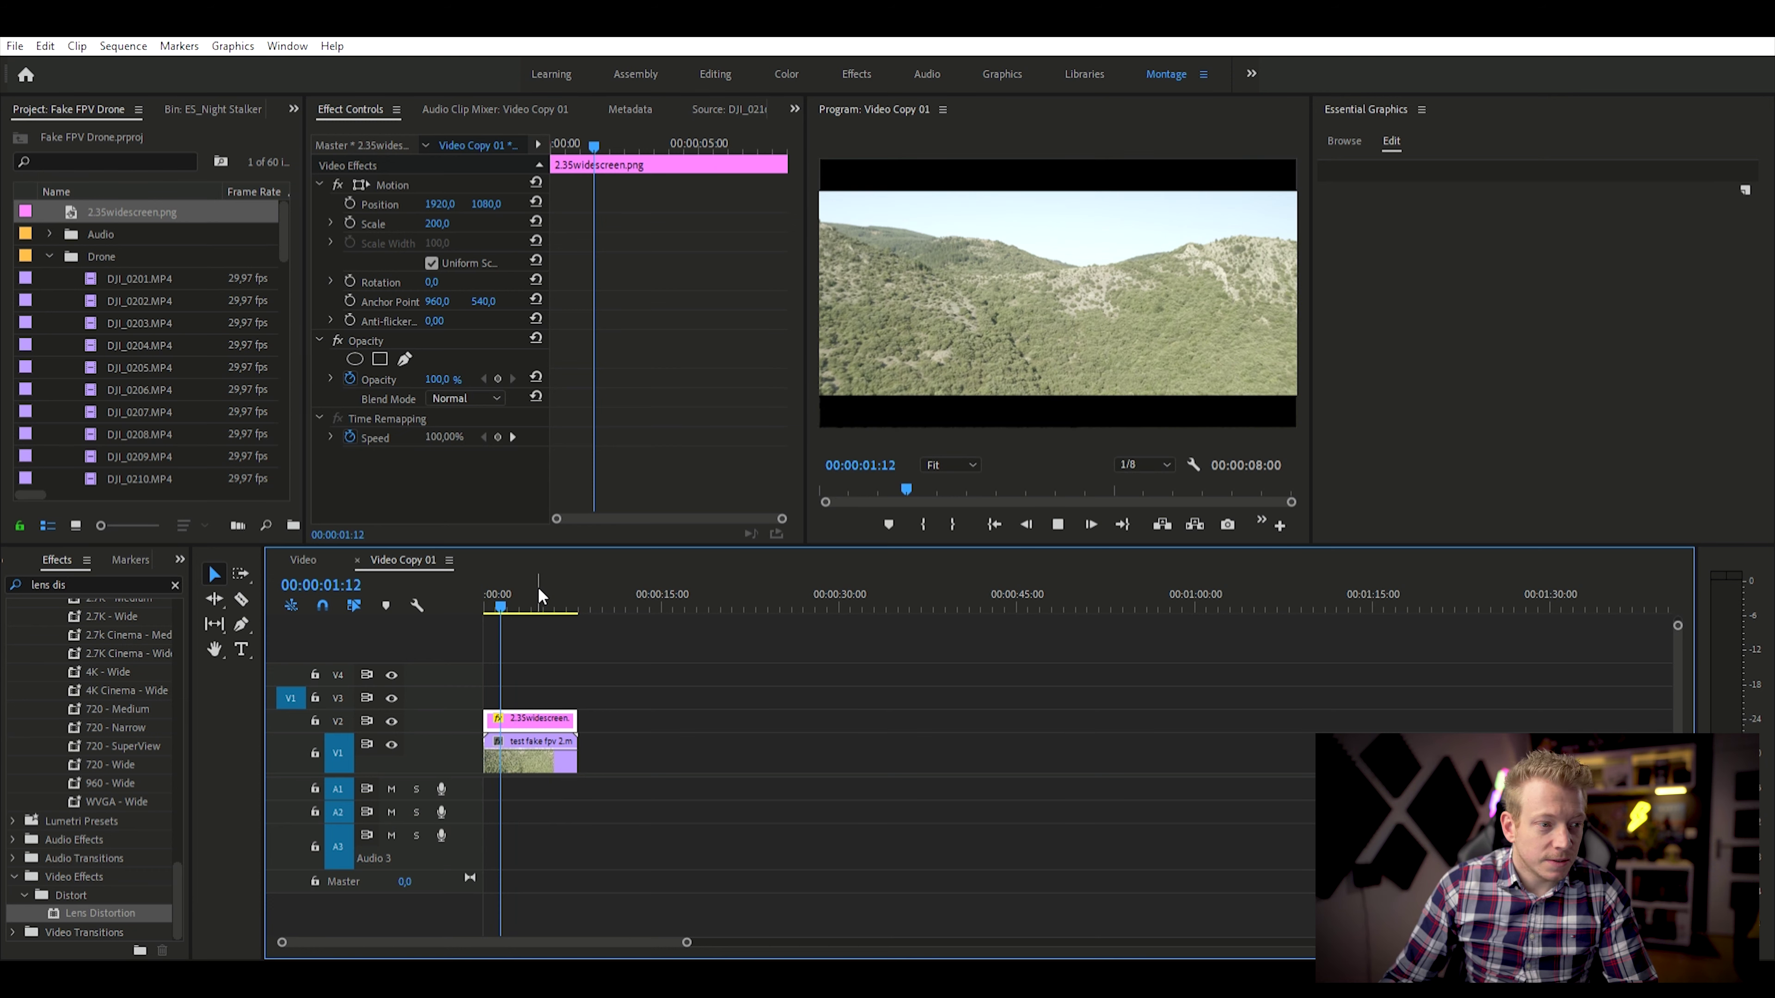
key(space)
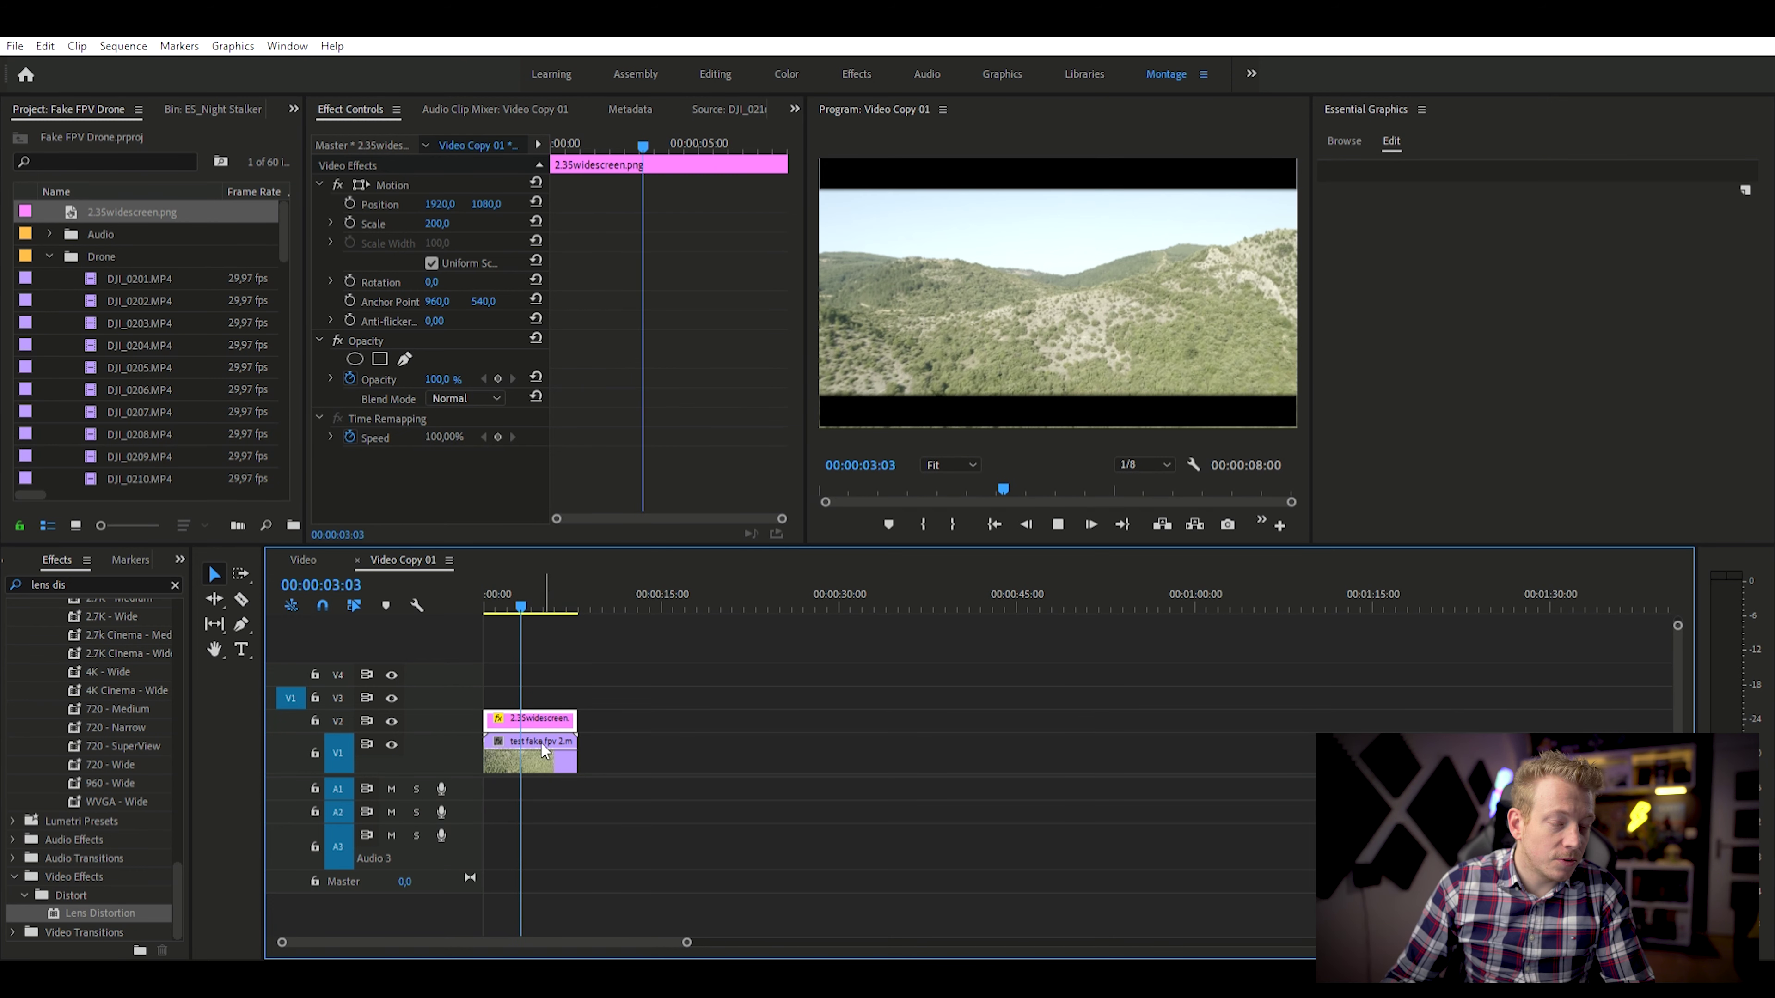